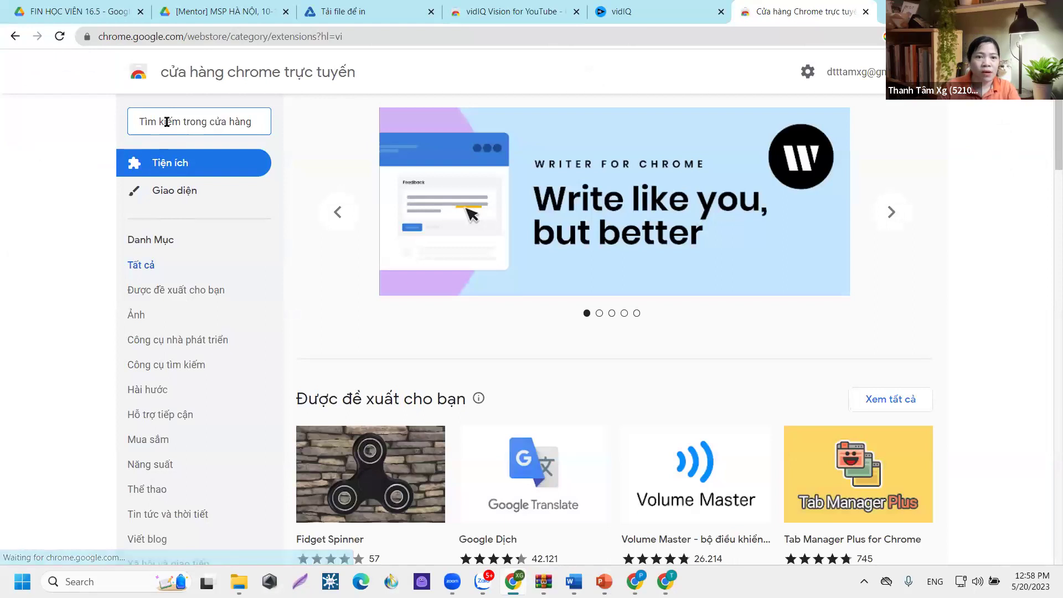
Step: Search the Chrome Web Store for 'vidiq', fixing the misspelled search term
type("vi")
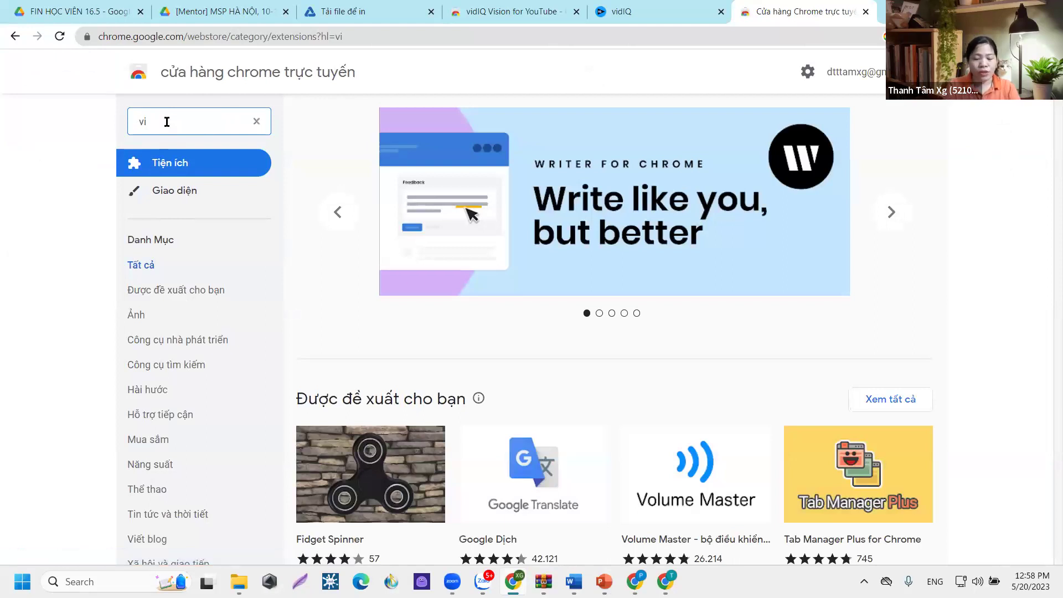
type("d")
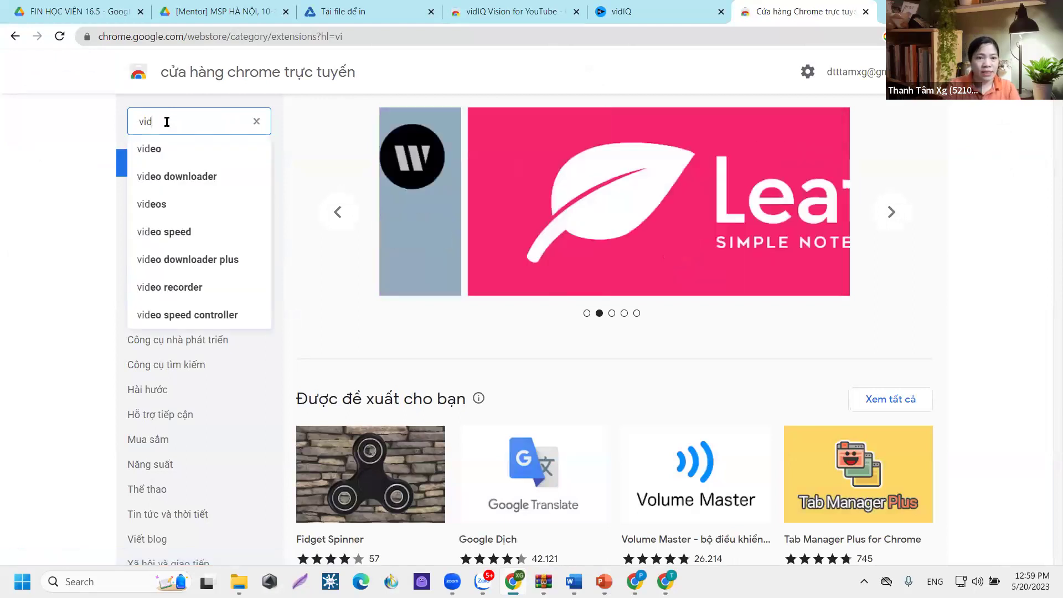
type("i")
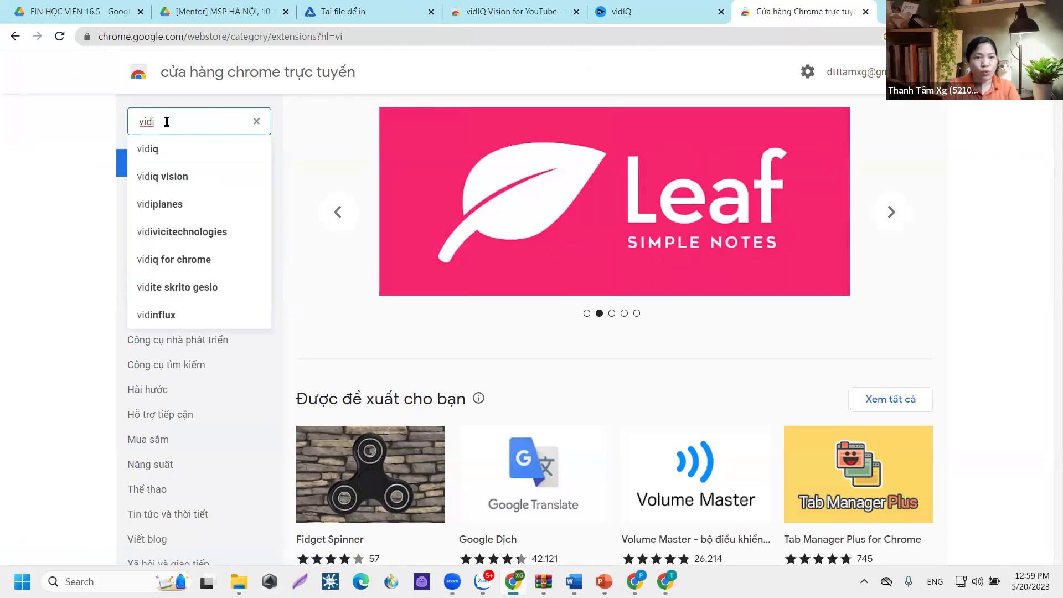
type("eo")
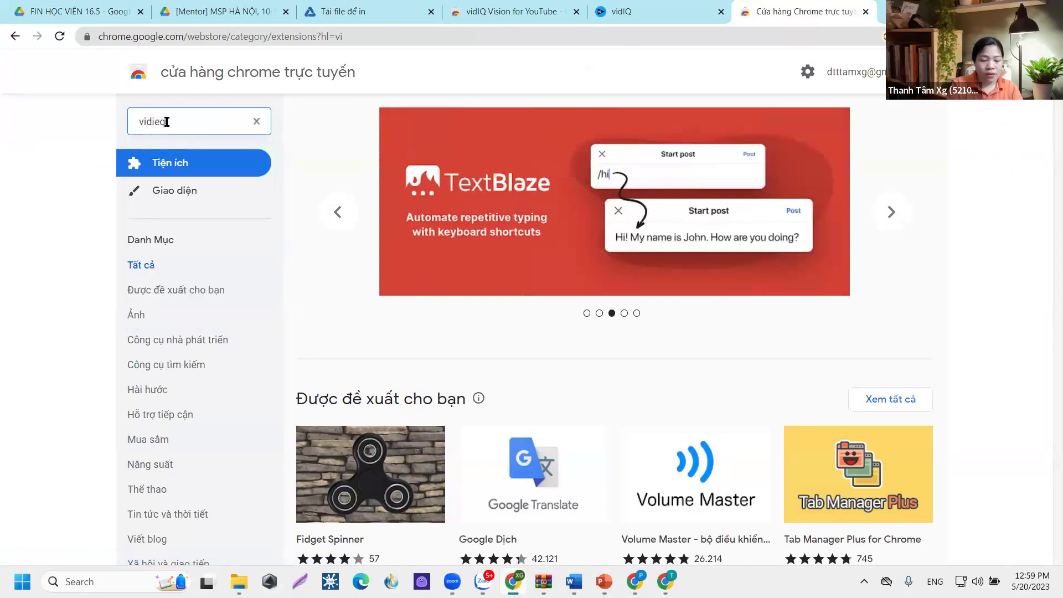
key("BackSpace")
key("BackSpace")
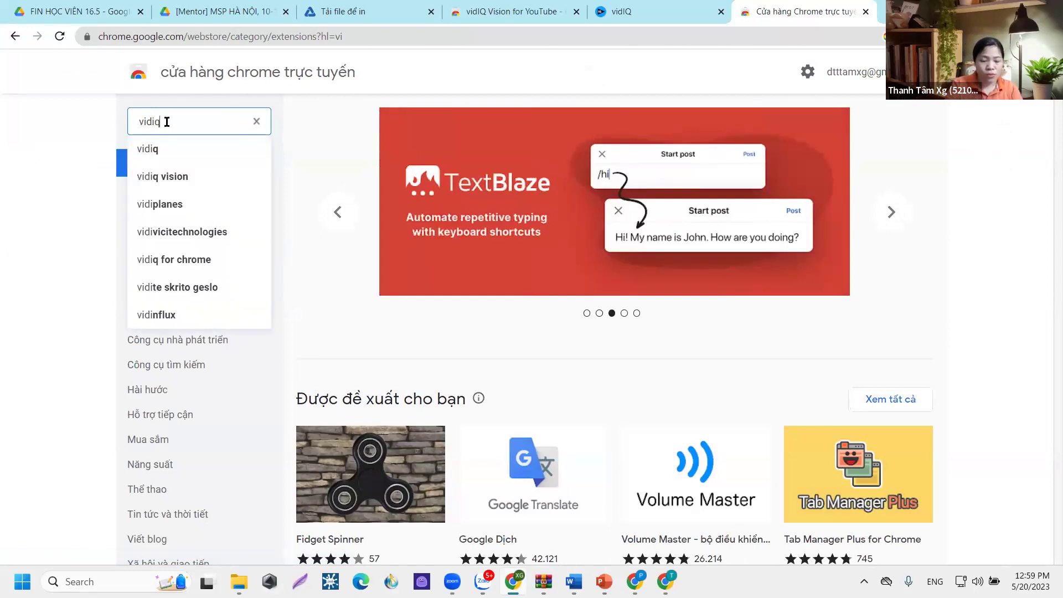
type("q")
key("Return")
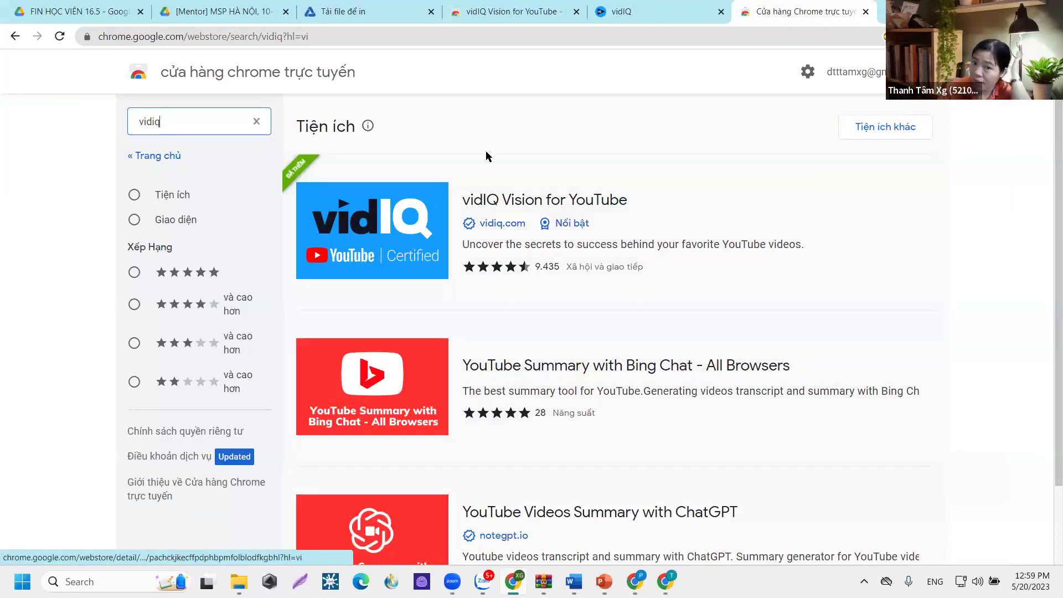
Step: Open the vidIQ Vision for YouTube details, close the duplicate store tab, and go to vidIQ's sign-up page
left_click(411, 220)
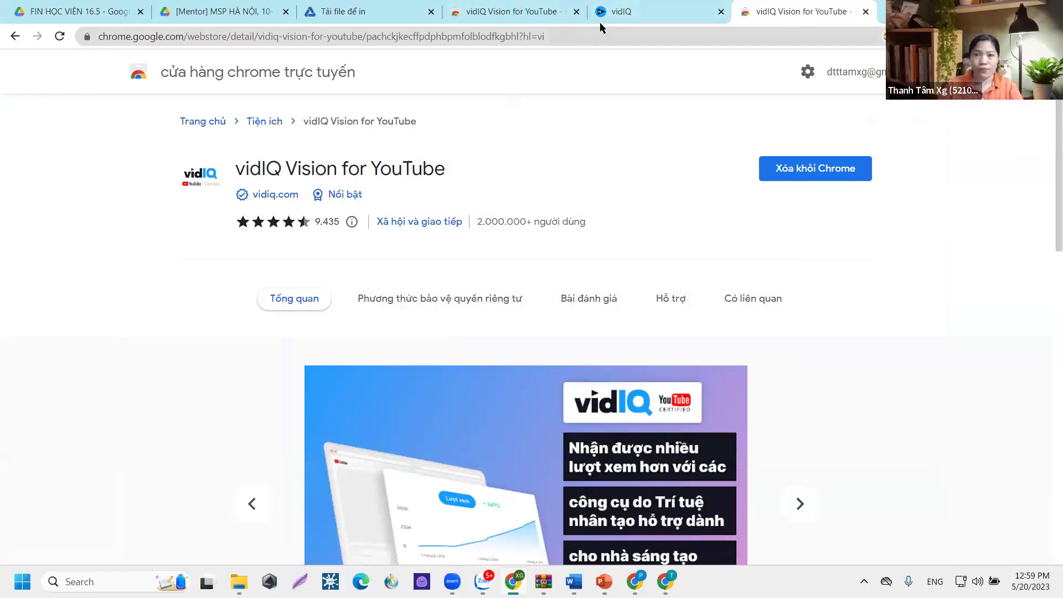
left_click(866, 10)
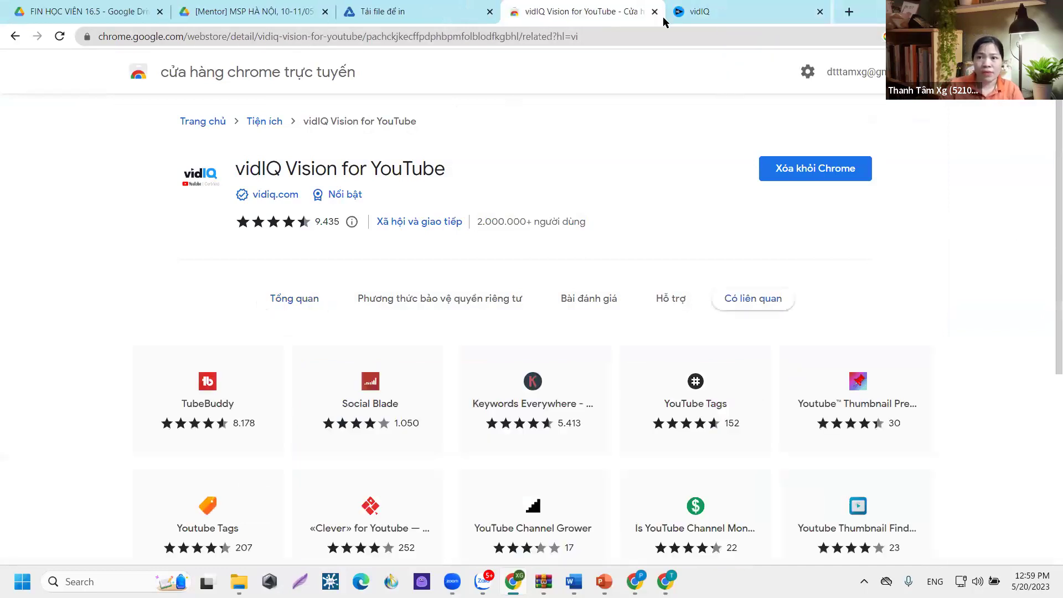
left_click(701, 12)
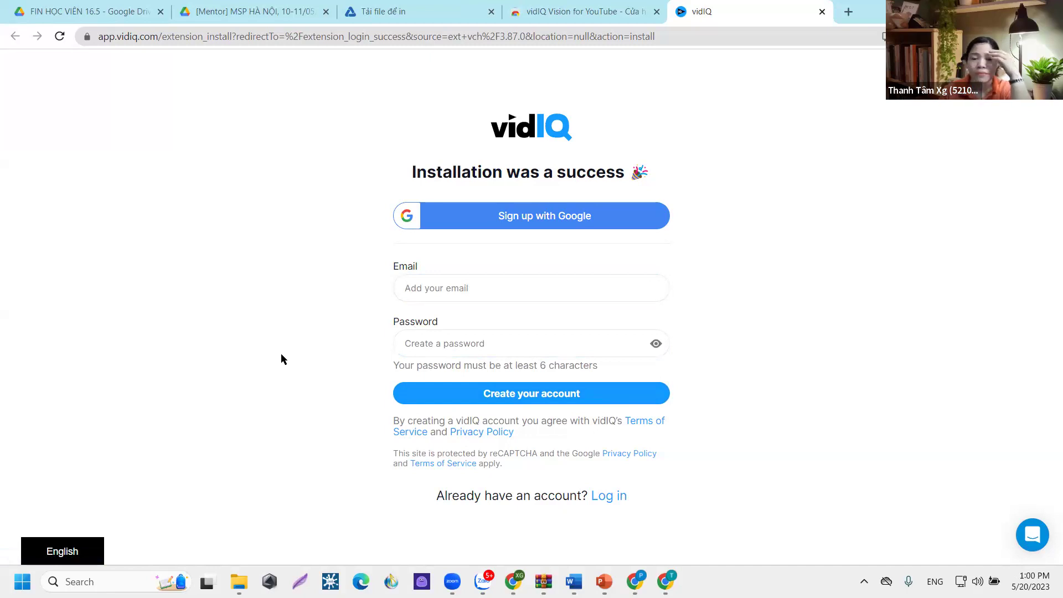
Step: Fill the sign-up Email field with the account's autofilled e-mail address
left_click(514, 393)
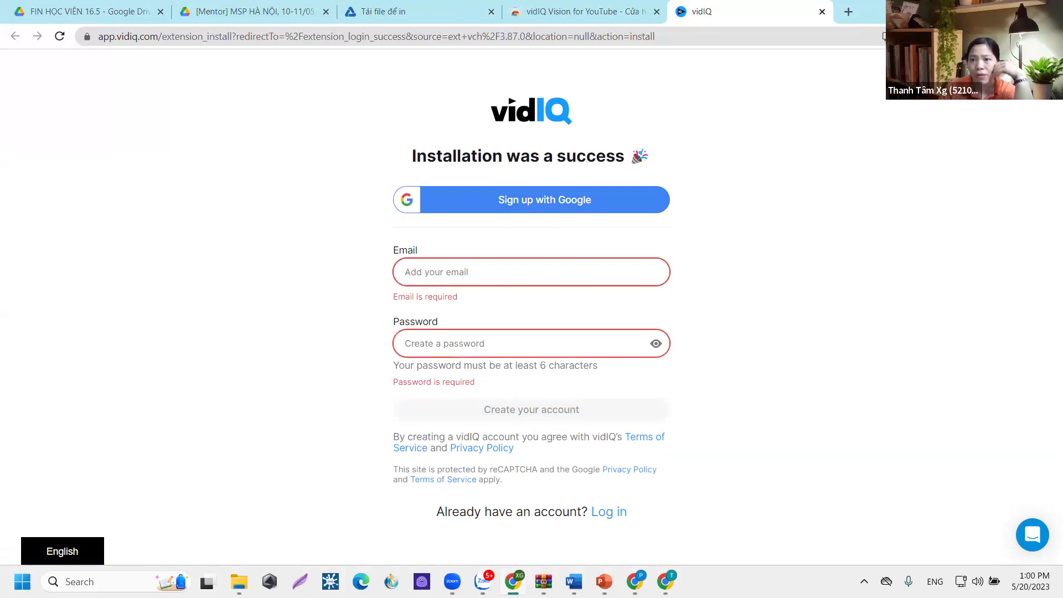
left_click(1030, 36)
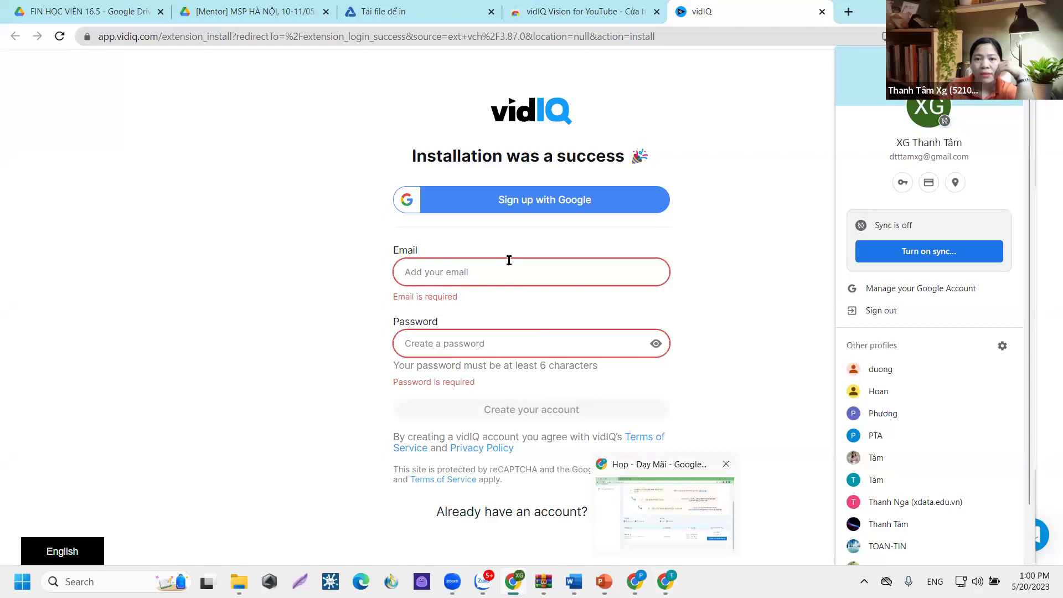
left_click(494, 305)
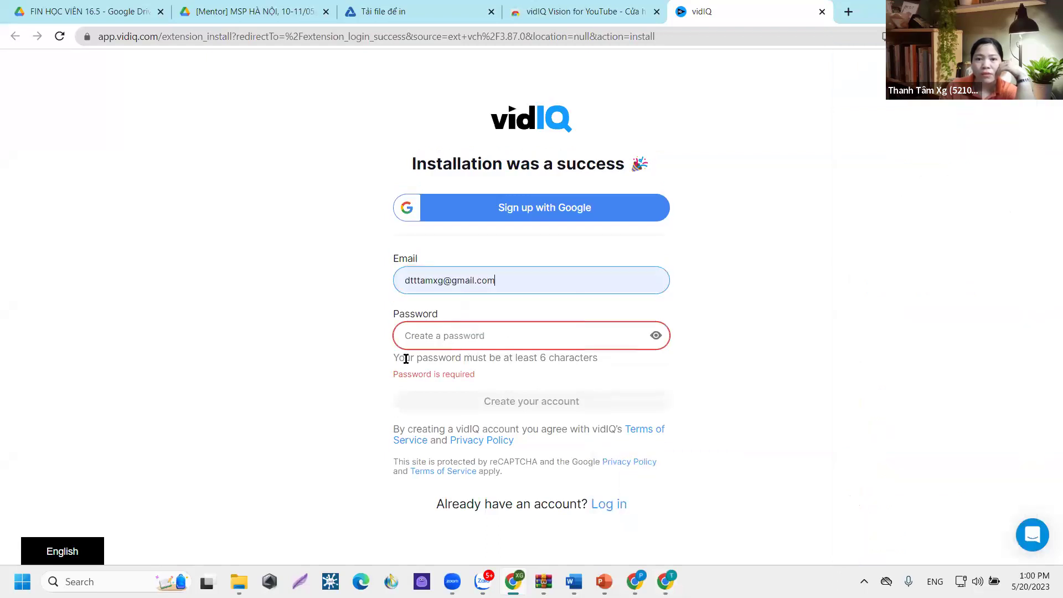
Step: Enter a new account password of at least six characters
left_click(437, 336)
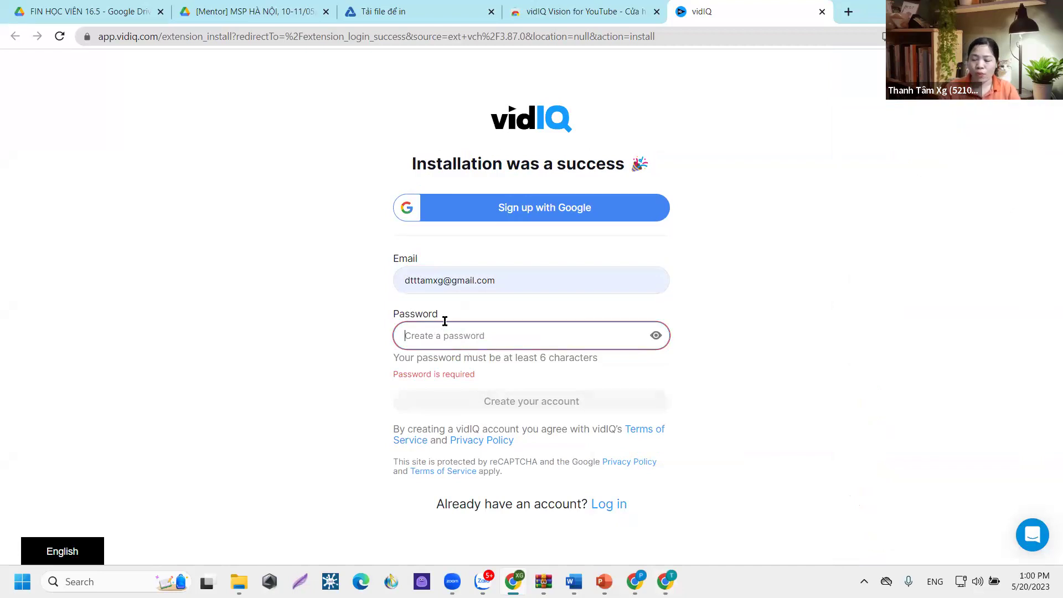
type("••")
key("Home")
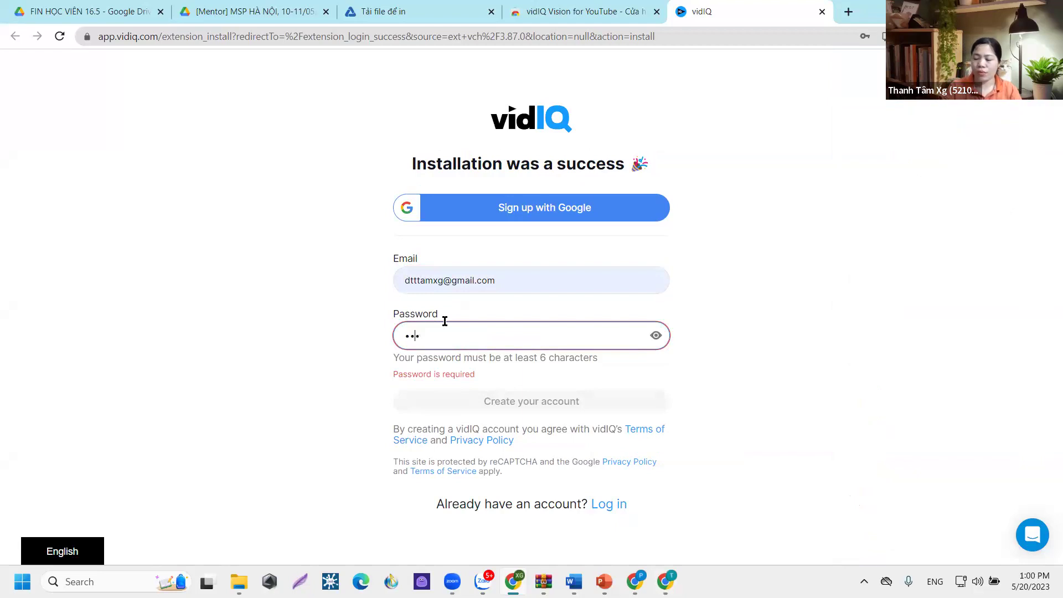
key("BackSpace")
key("BackSpace")
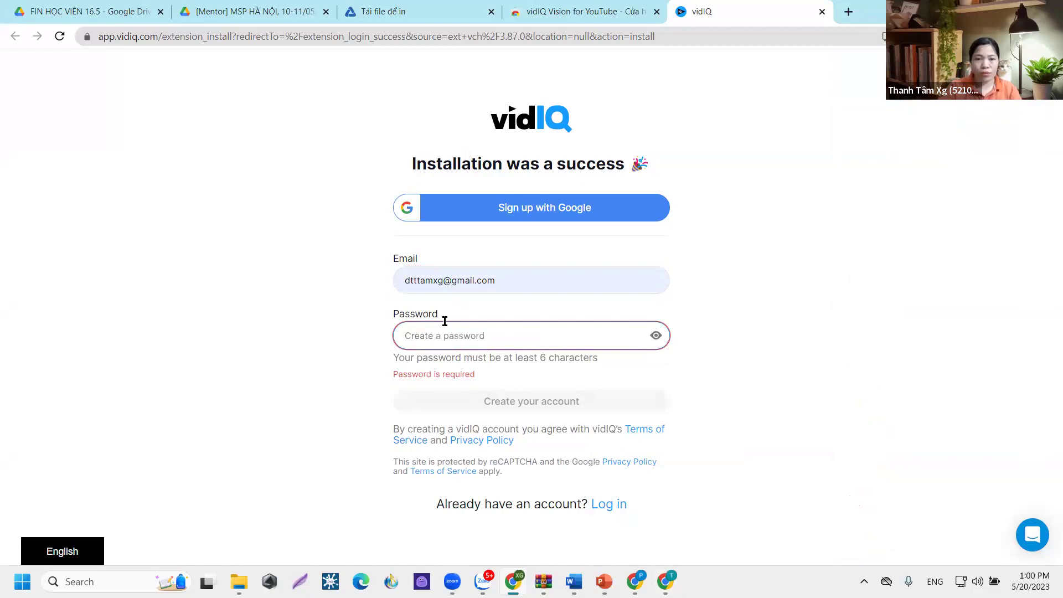
type("••")
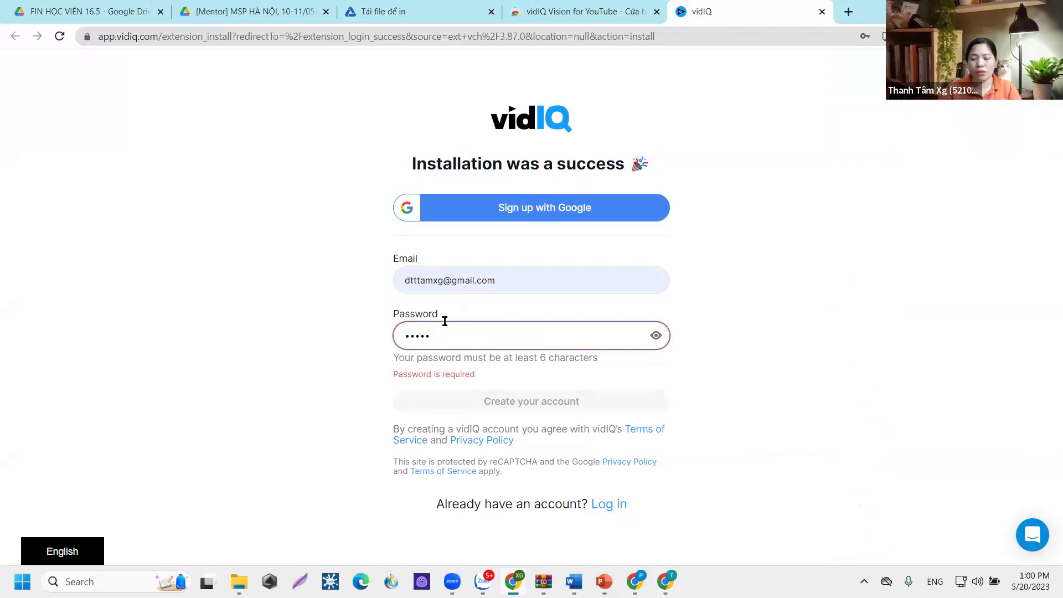
type("••")
key("BackSpace")
key("BackSpace")
key("BackSpace")
key("BackSpace")
type("•••••••••••")
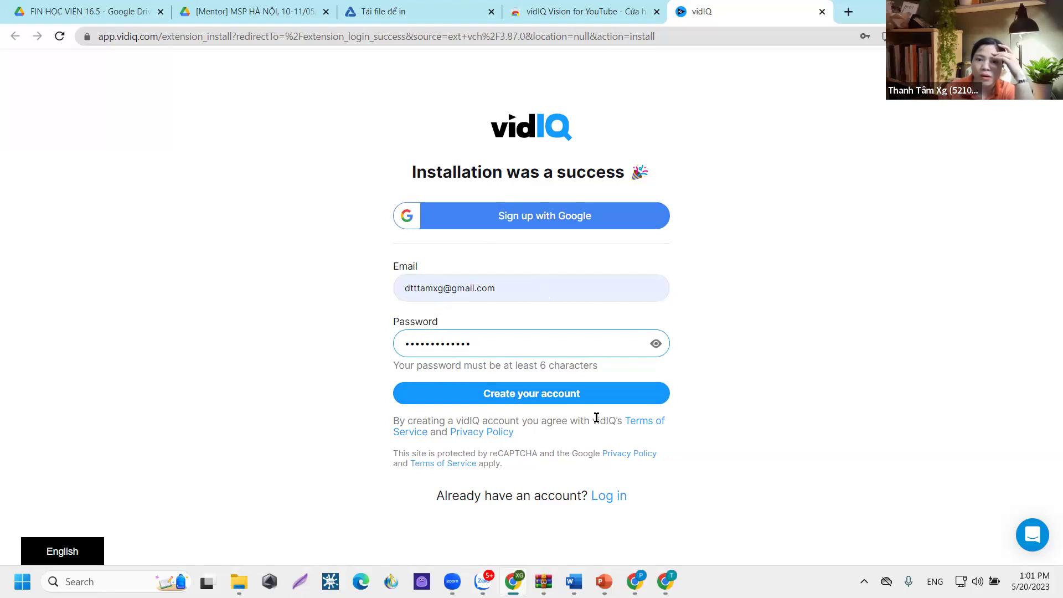
Step: Create the vidIQ account and save its password in Chrome
left_click(517, 394)
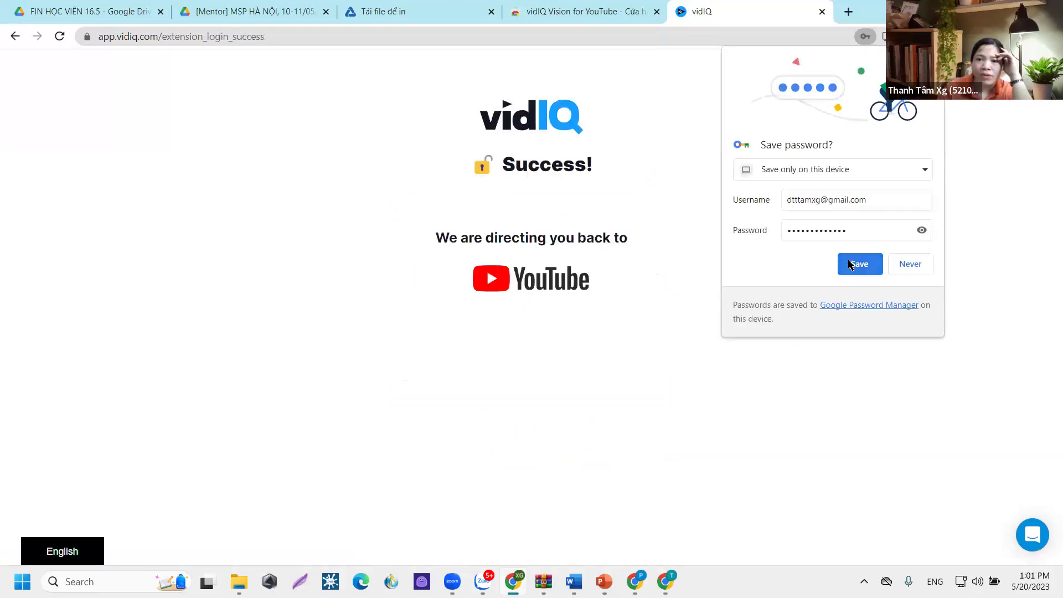
left_click(857, 266)
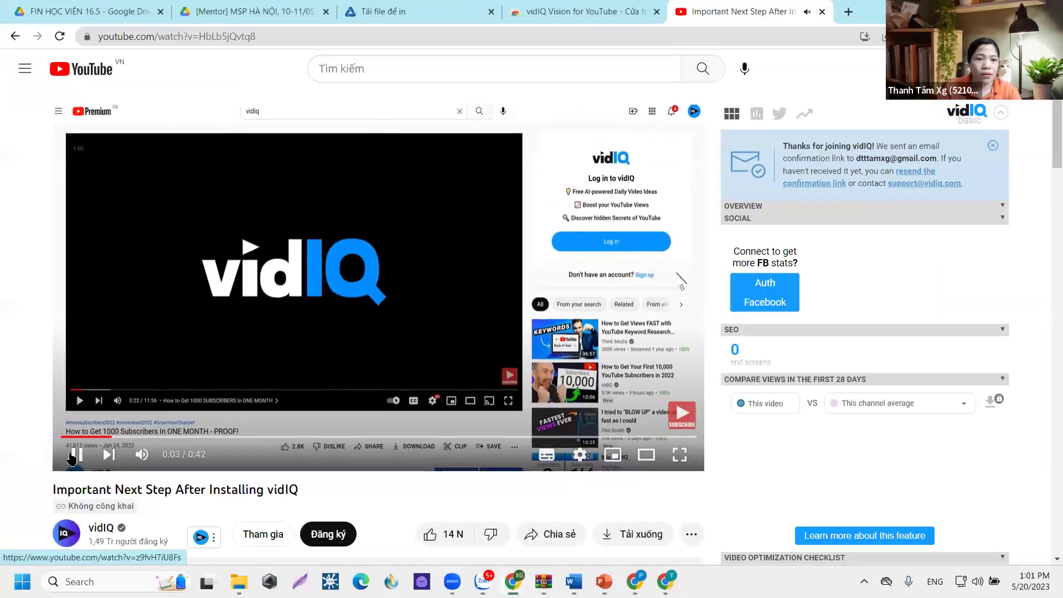
Step: Pause the vidIQ next-step video on YouTube
left_click(72, 454)
left_click(187, 362)
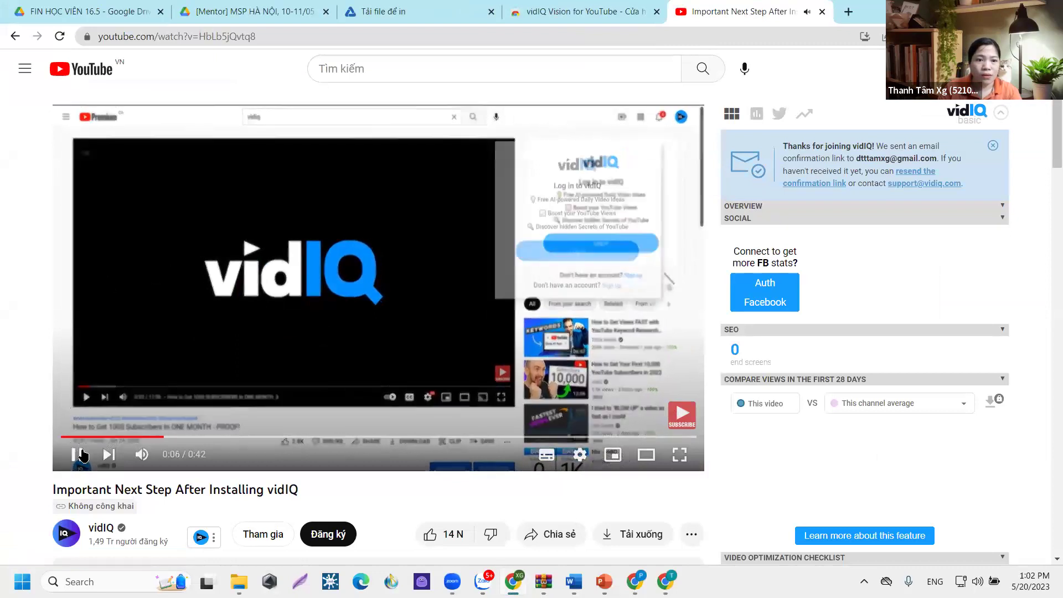
left_click(82, 455)
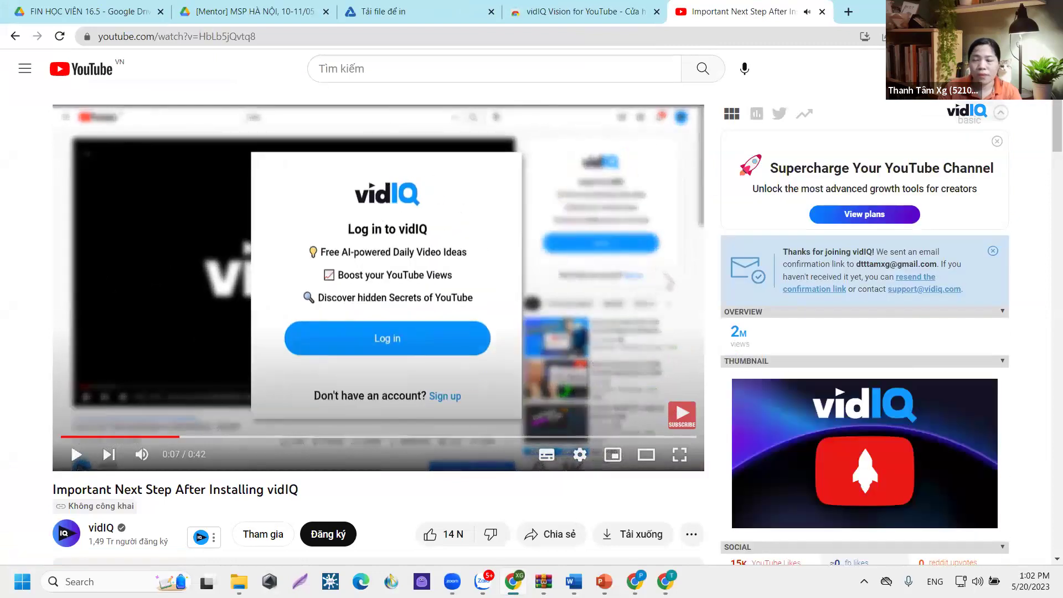
Step: Pin vidIQ Vision for YouTube to the Chrome toolbar
left_click(902, 36)
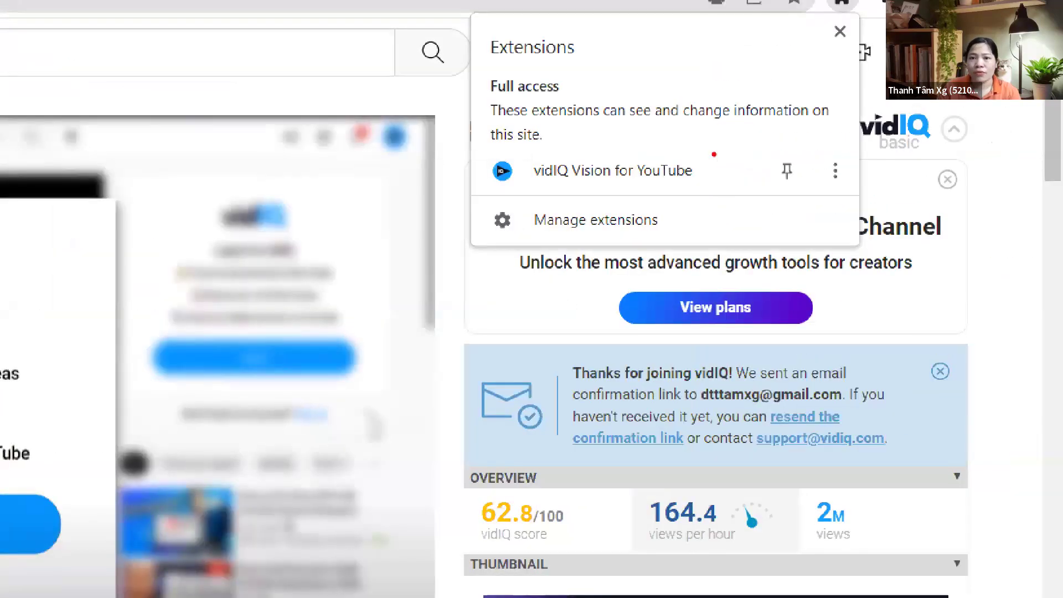
mouse_move(782, 140)
left_mouse_down()
mouse_move(771, 160)
mouse_move(799, 179)
mouse_move(781, 142)
left_mouse_up()
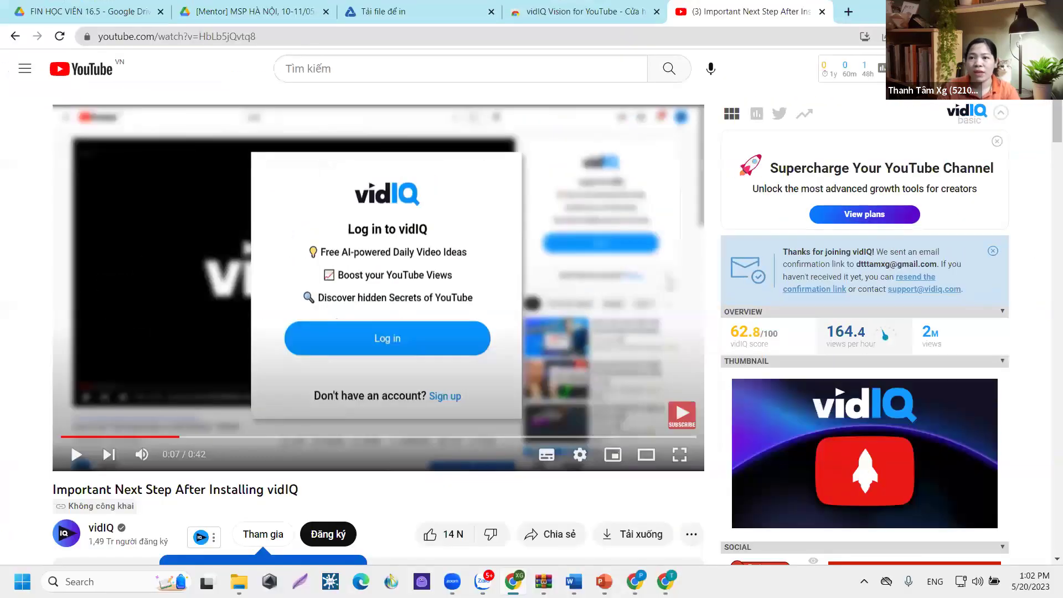
left_click(937, 29)
left_click(905, 137)
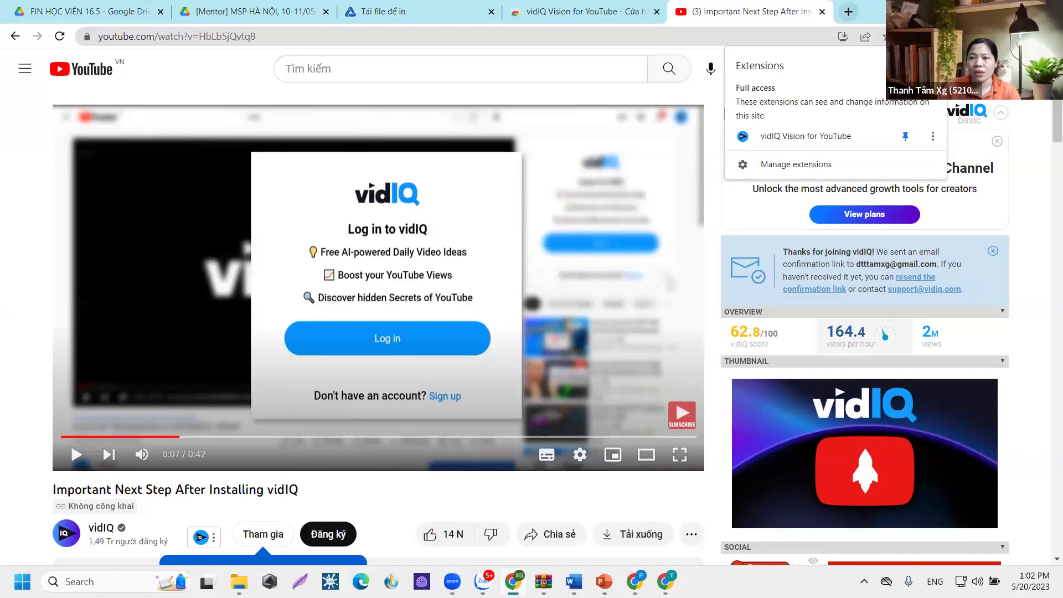
Step: Go to YouTube in a new tab and open your own channel page ('Kênh của bạn')
left_click(849, 12)
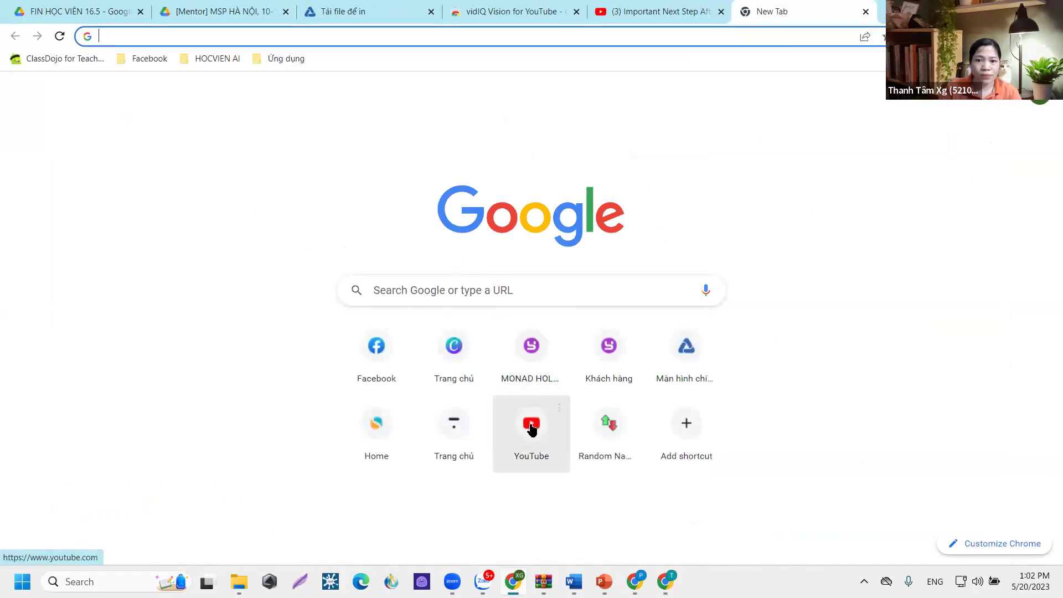
left_click(531, 423)
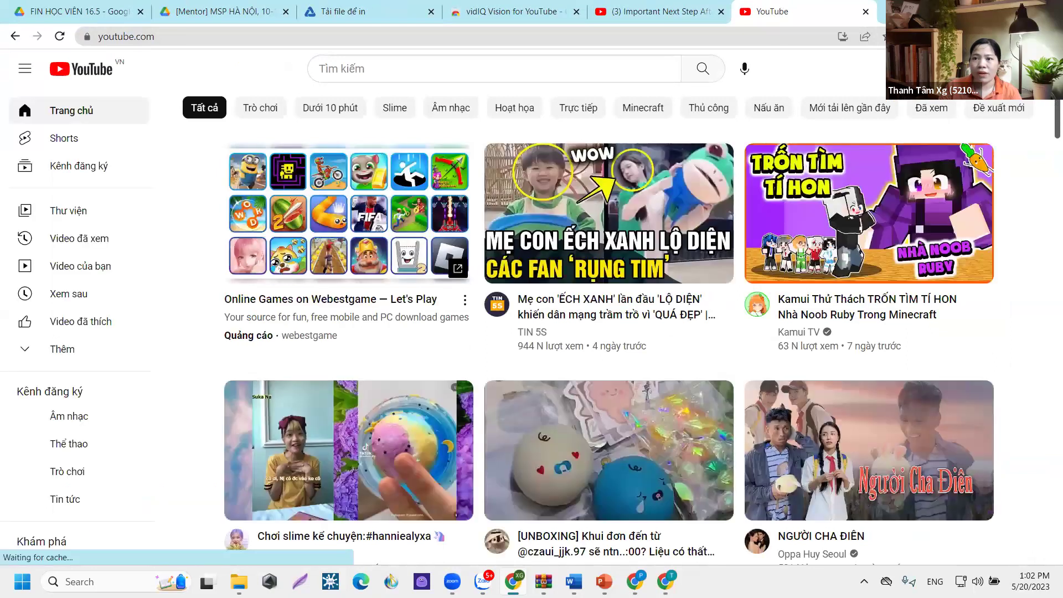
left_click(1034, 68)
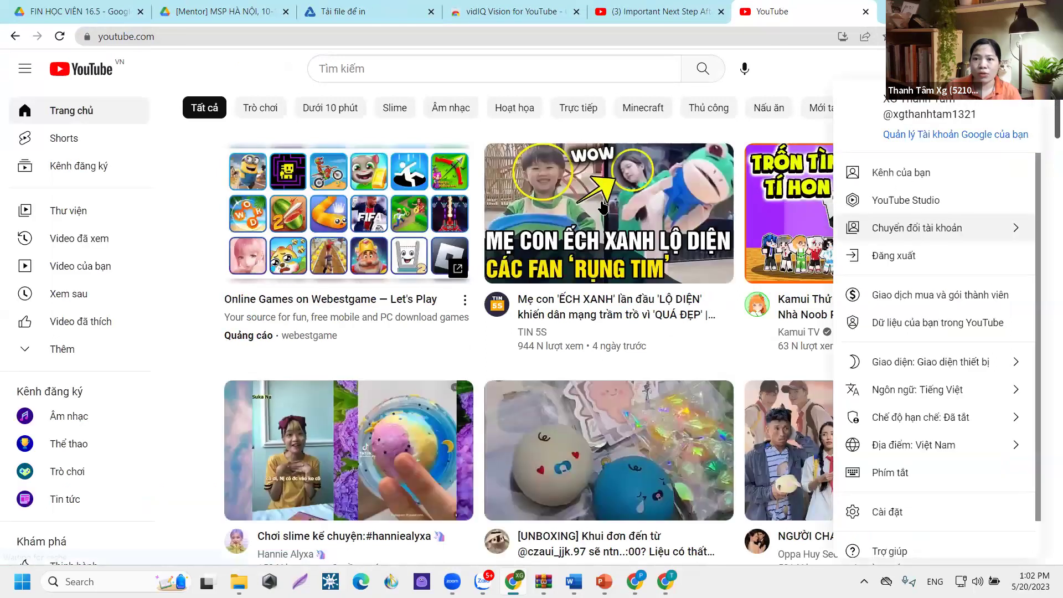
left_click(861, 155)
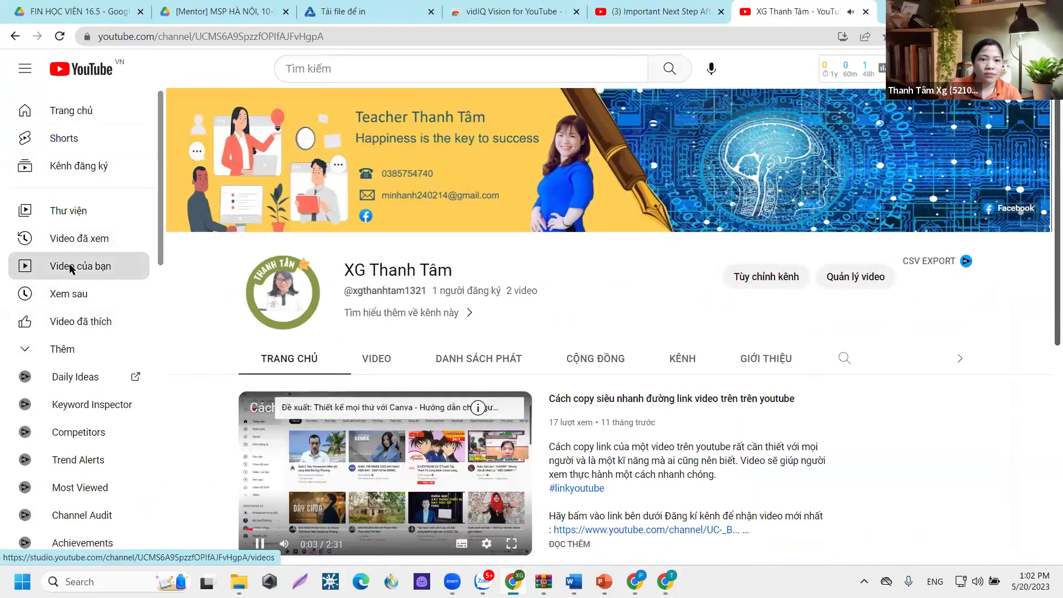
Step: Open 'Video của bạn' in YouTube Studio, then return to the channel page and scroll down
left_click(69, 266)
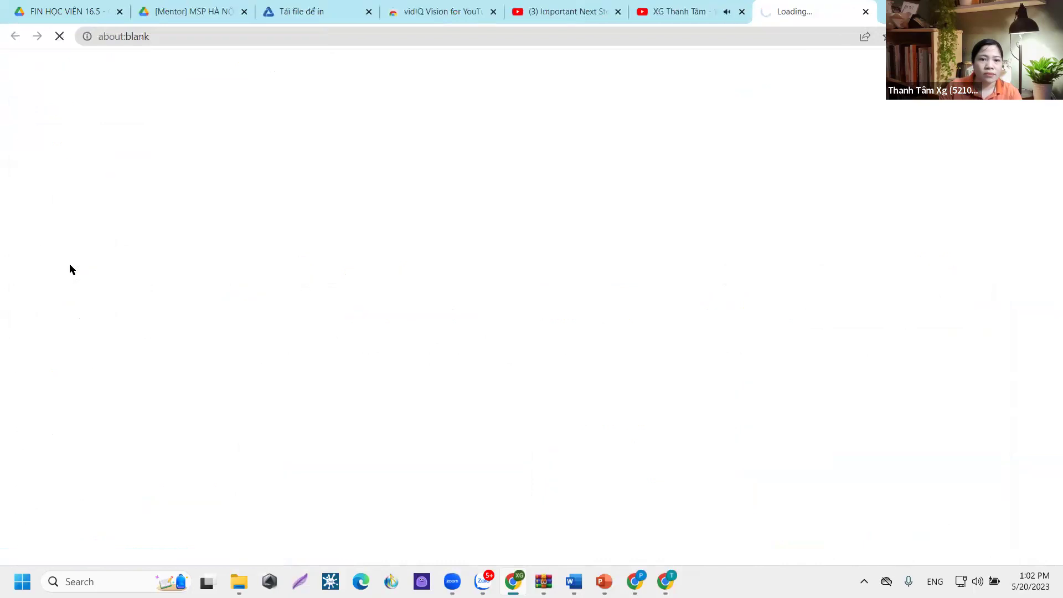
left_click(676, 18)
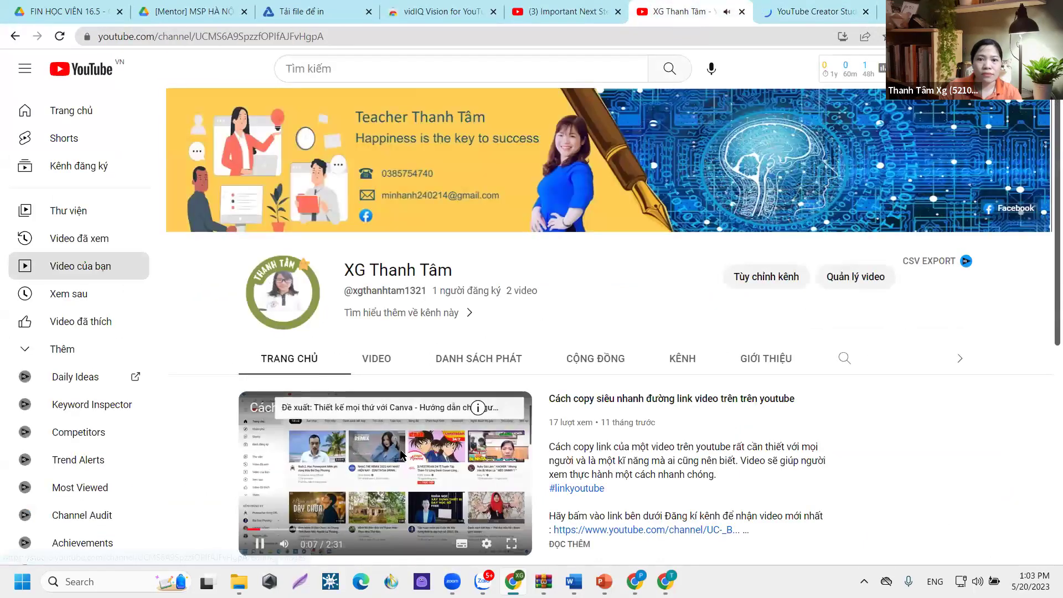
scroll(360, 465, "down", 2)
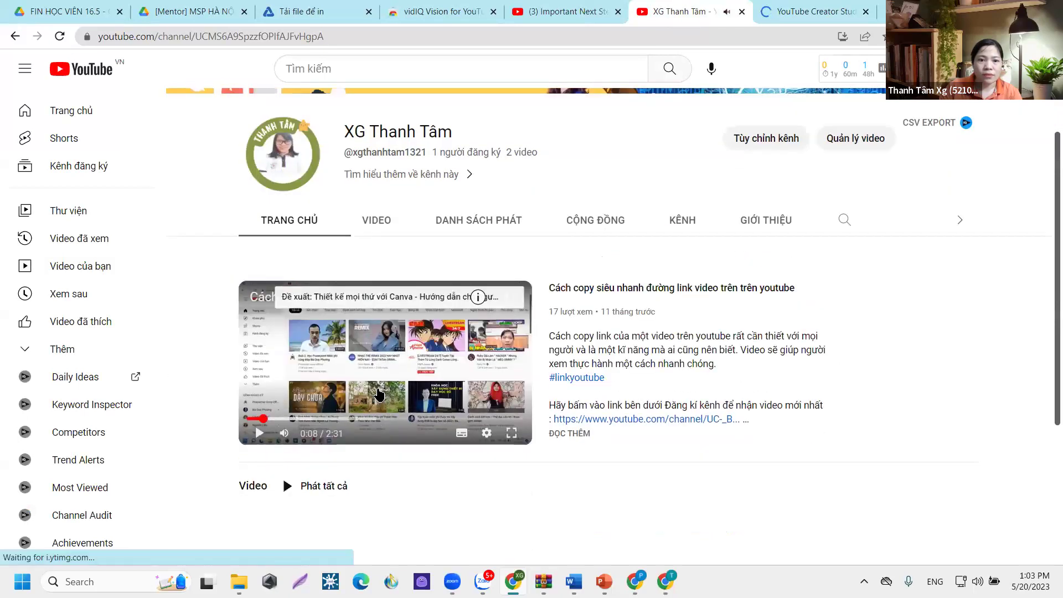
Step: Switch to the other channel's Studio content list and show vidIQ's CSV Export option
left_click(780, 21)
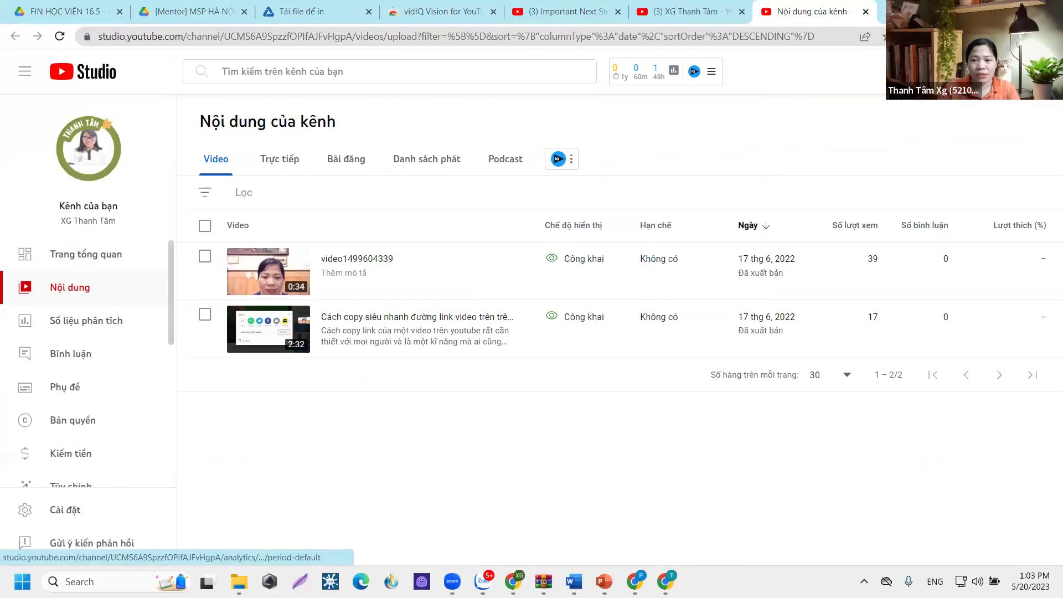
mouse_move(635, 581)
left_click(634, 512)
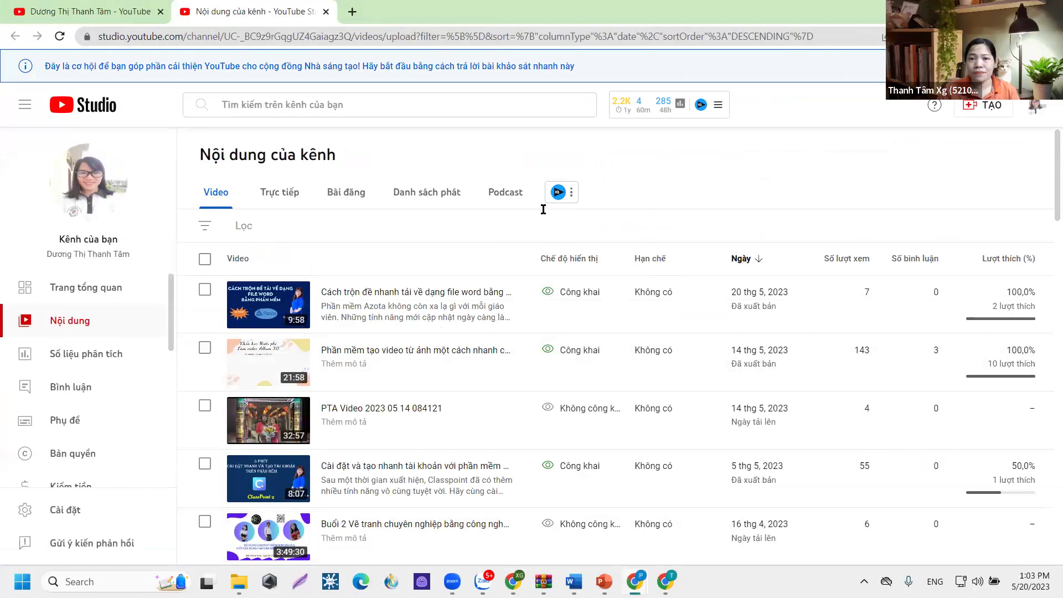
left_click(560, 196)
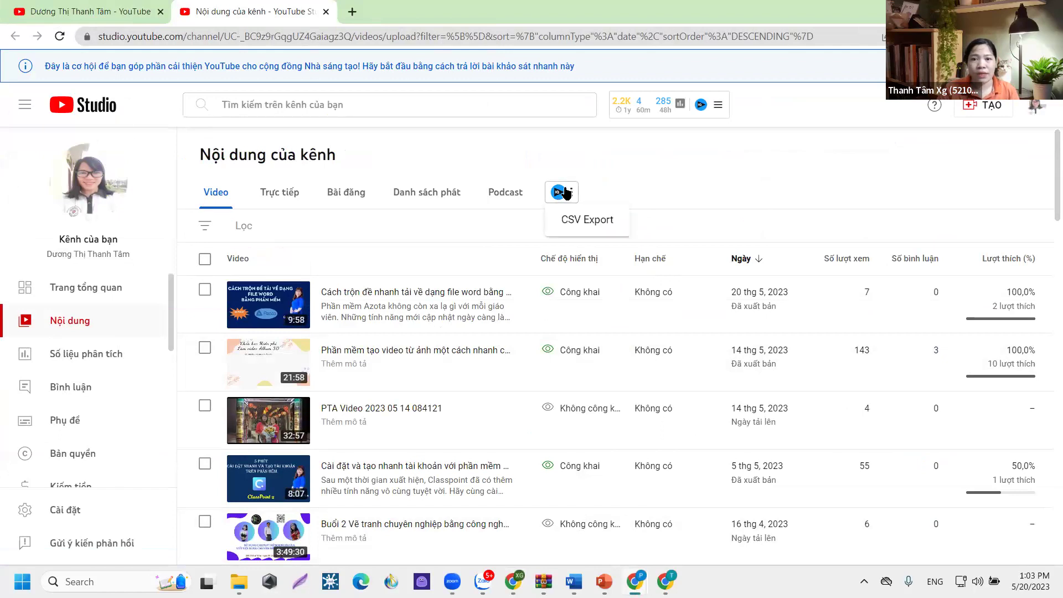
mouse_move(650, 102)
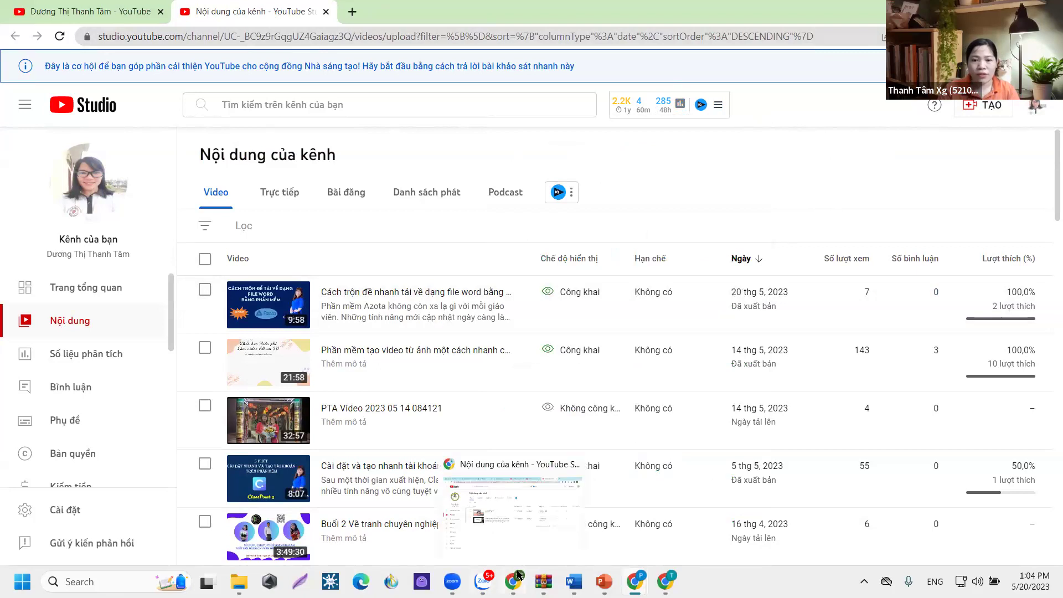
left_click(518, 576)
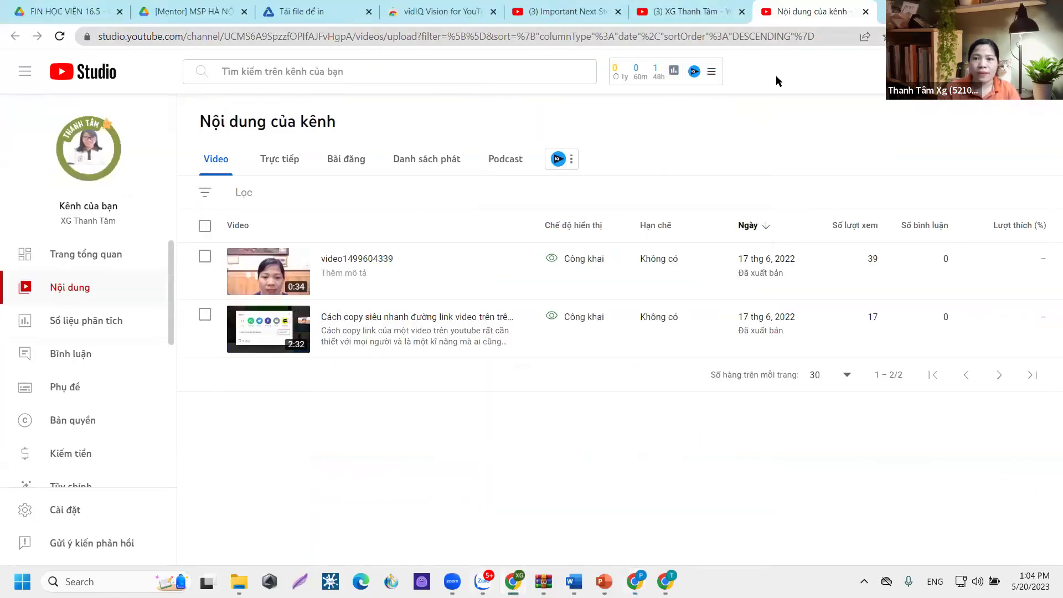
mouse_move(672, 565)
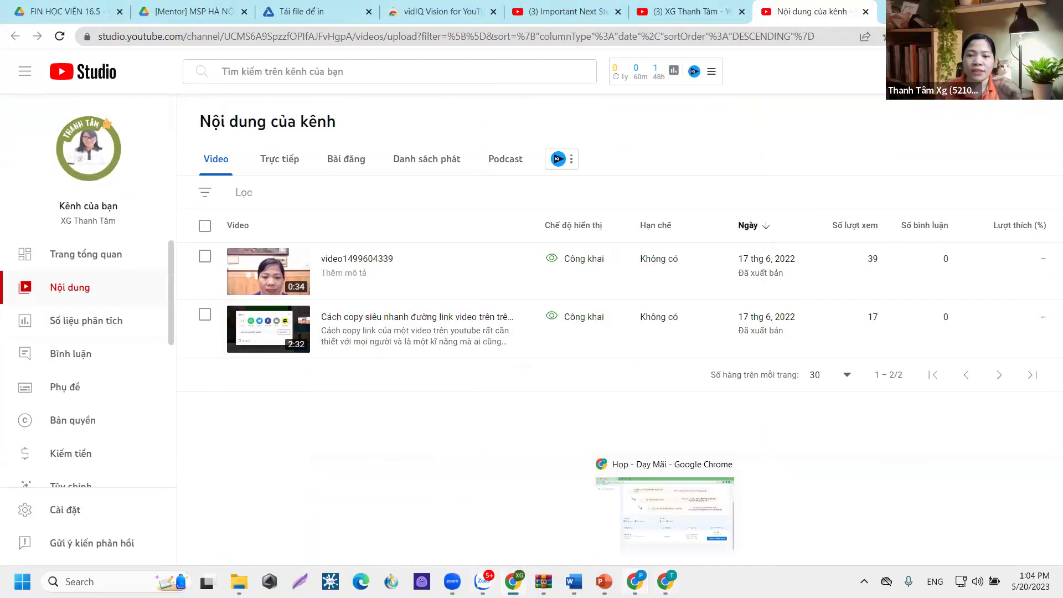
mouse_move(635, 580)
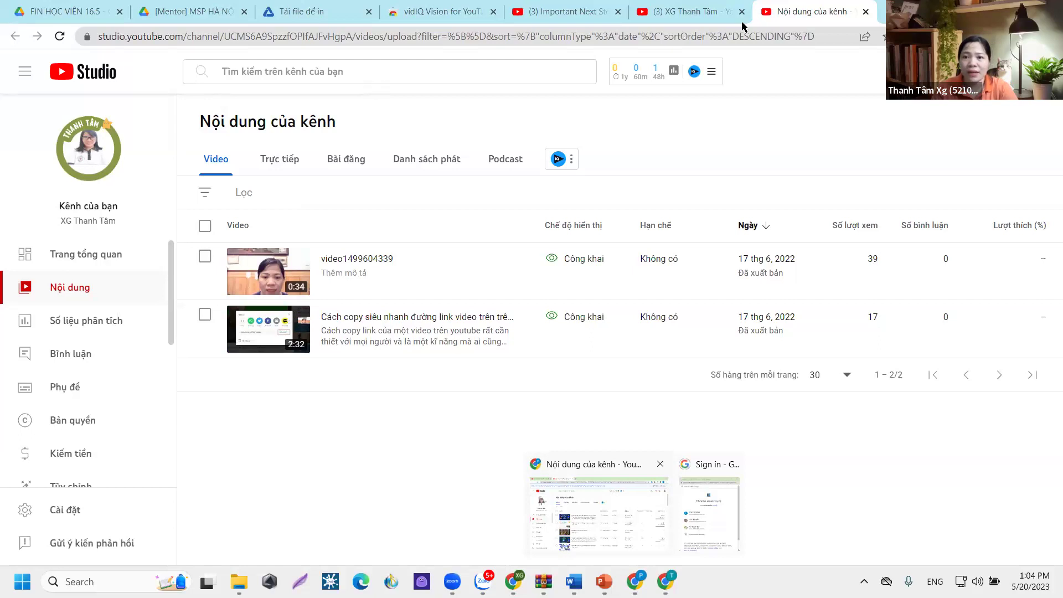
mouse_move(758, 90)
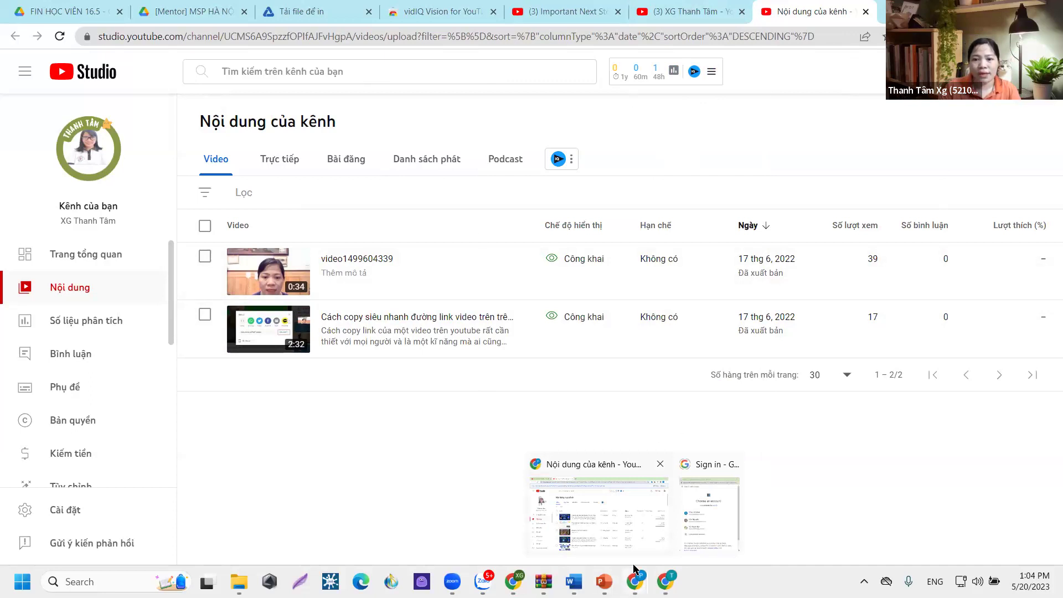
key("alt+Tab")
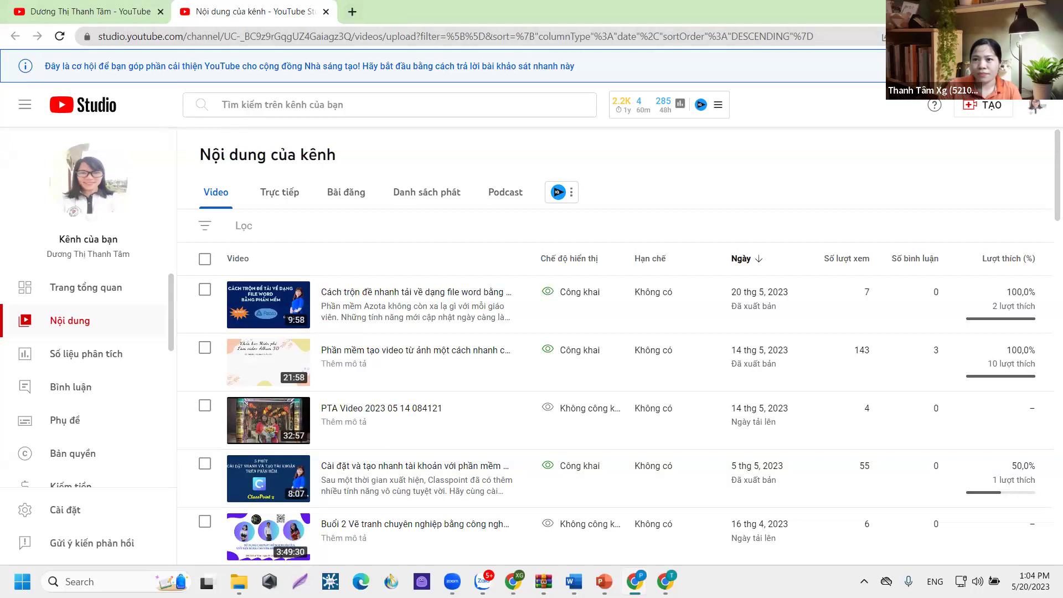
Step: Open vidIQ's research tools list from its stats bar, showing the Keyword Inspector
left_click(935, 37)
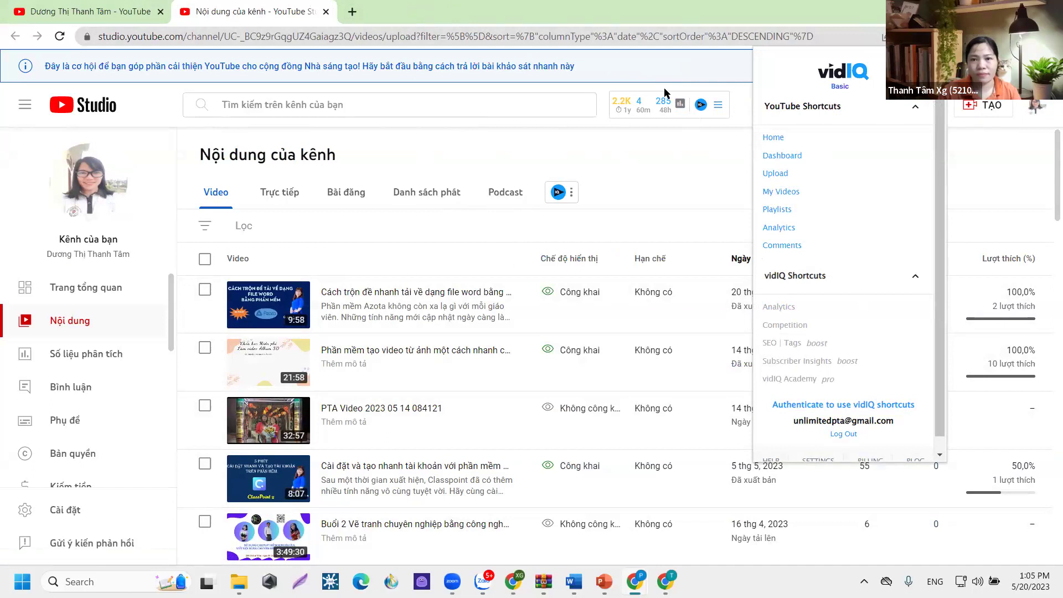
mouse_move(664, 102)
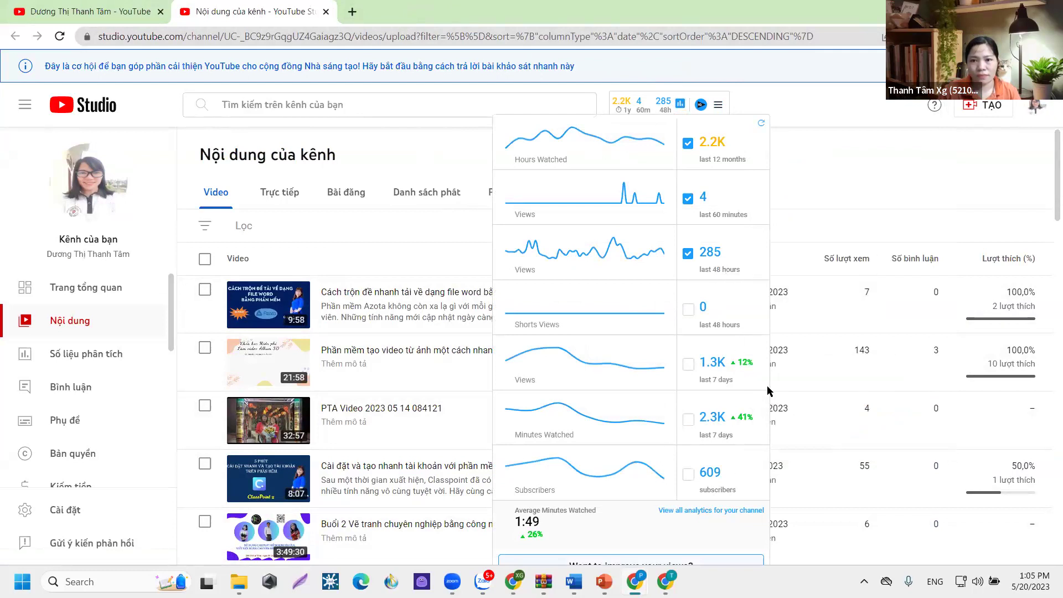
mouse_move(623, 104)
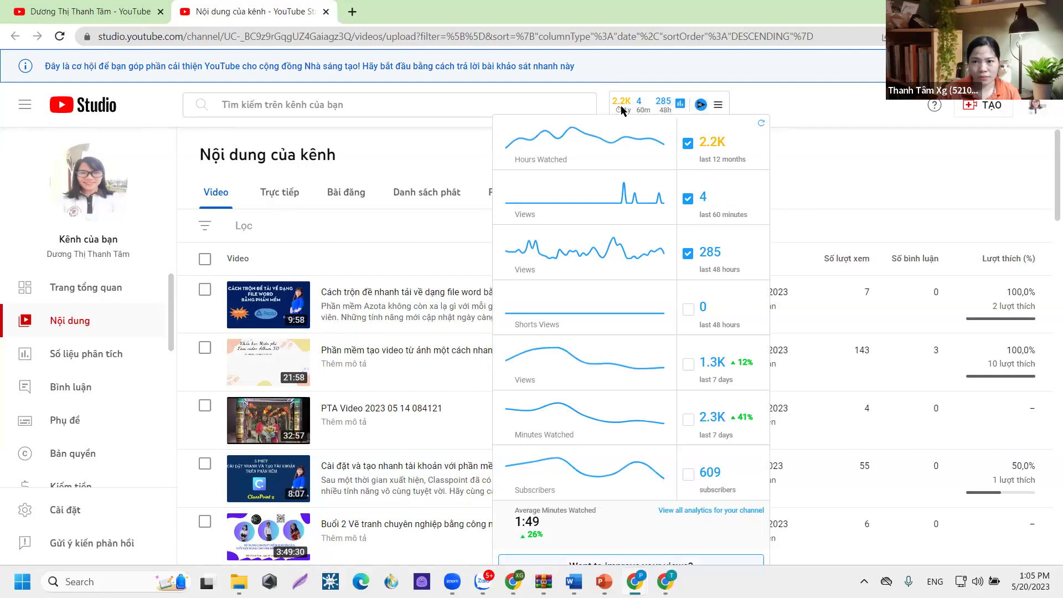
left_click(716, 106)
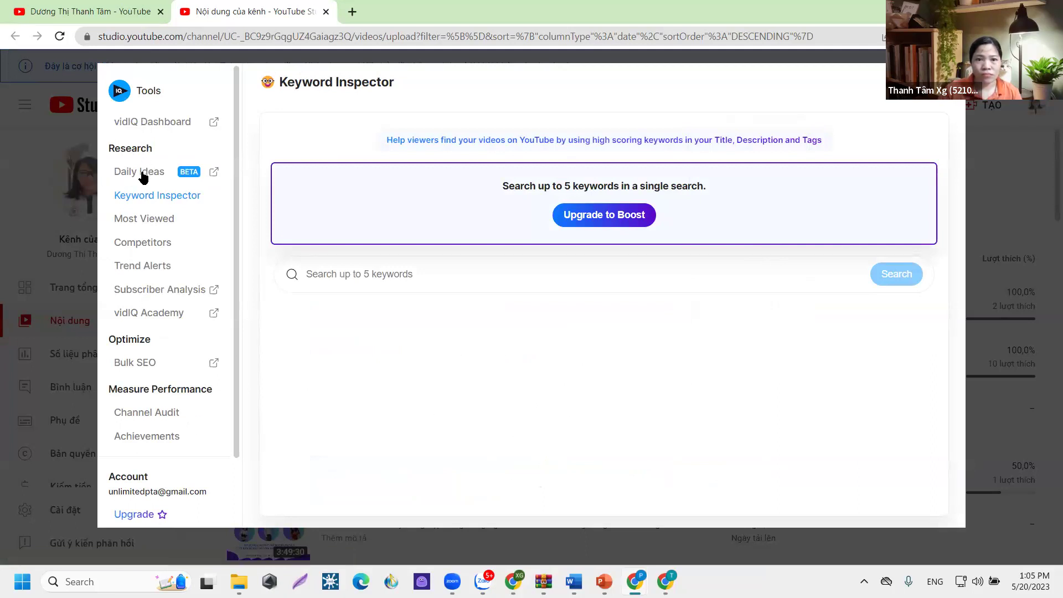
Step: Try vidIQ's Daily Ideas, close its sign-up tab, and dismiss the Keyword Inspector panel
left_click(141, 171)
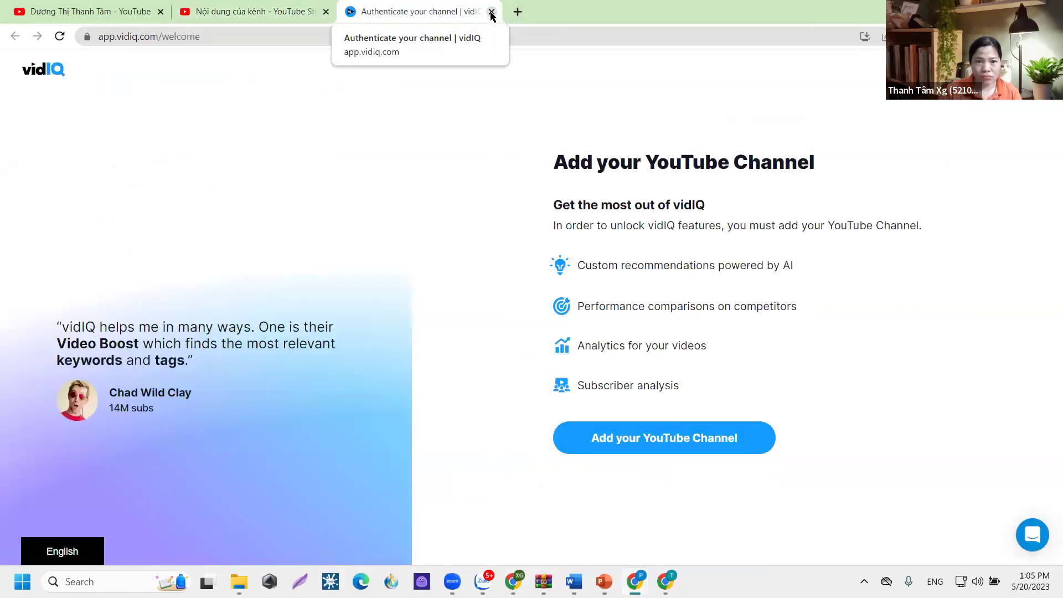
left_click(491, 11)
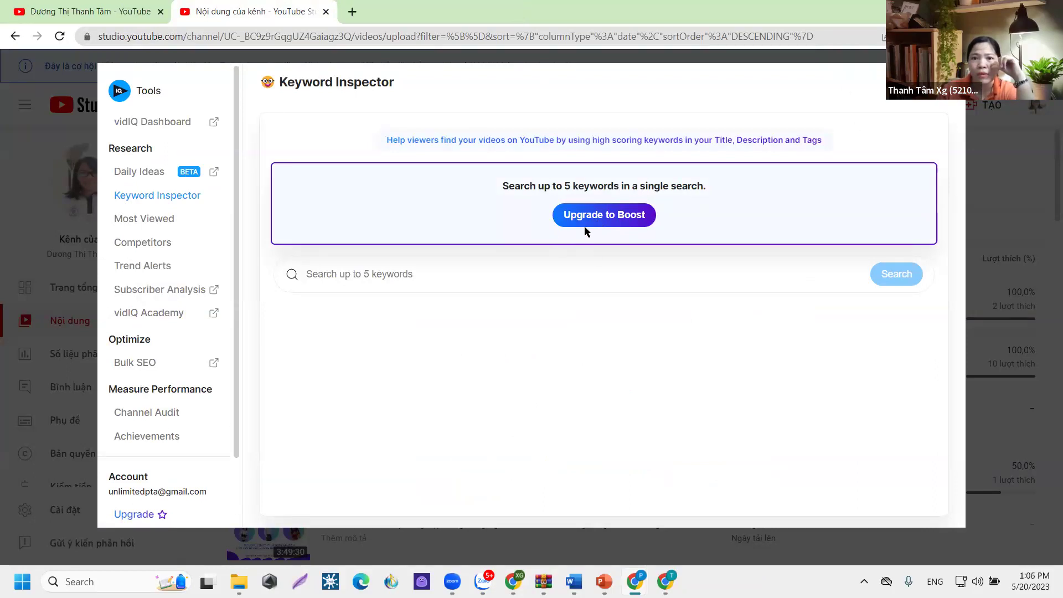
key("Escape")
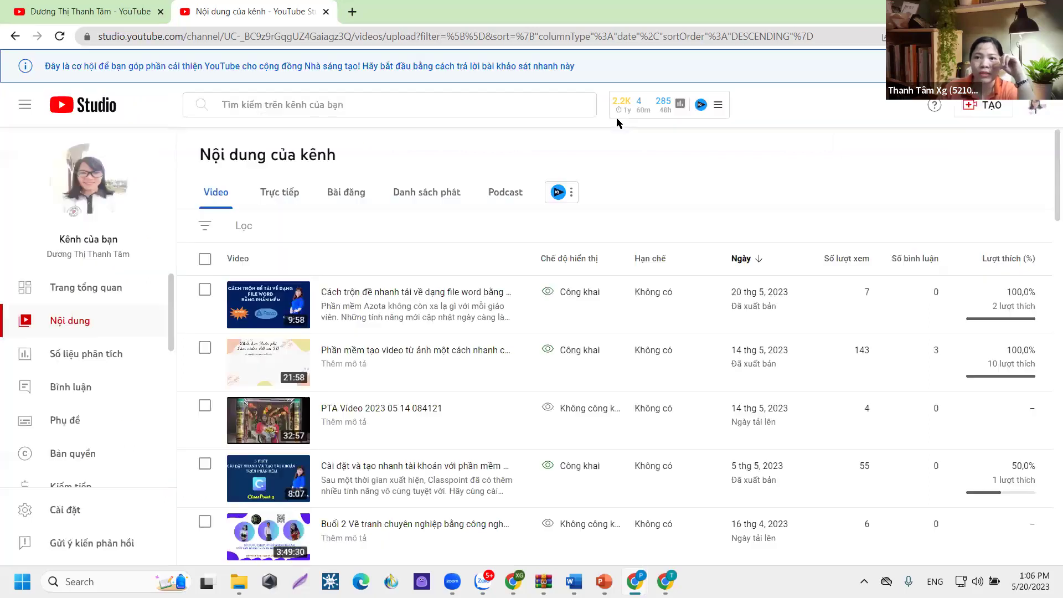
Step: Open vidIQ's Trend Alerts, visit and close vidIQ Academy, then close the Trend Alerts panel
left_click(717, 105)
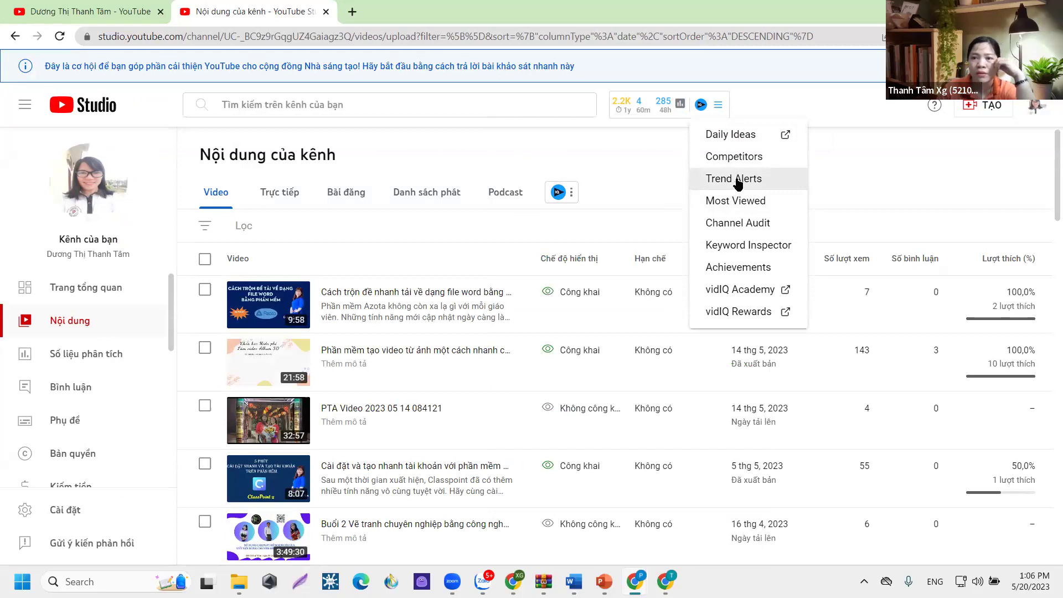
left_click(738, 180)
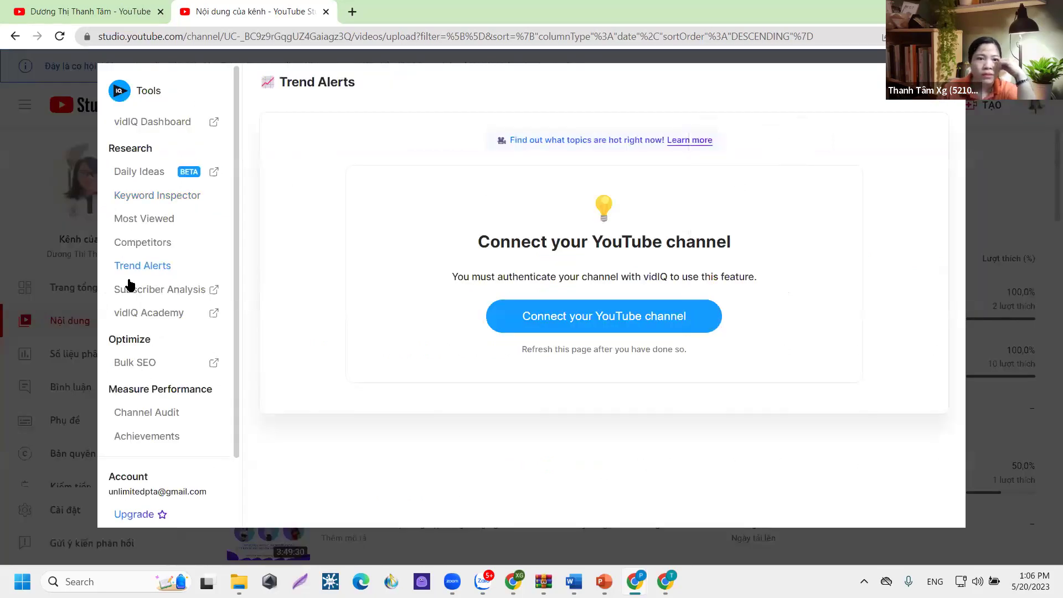
left_click(136, 314)
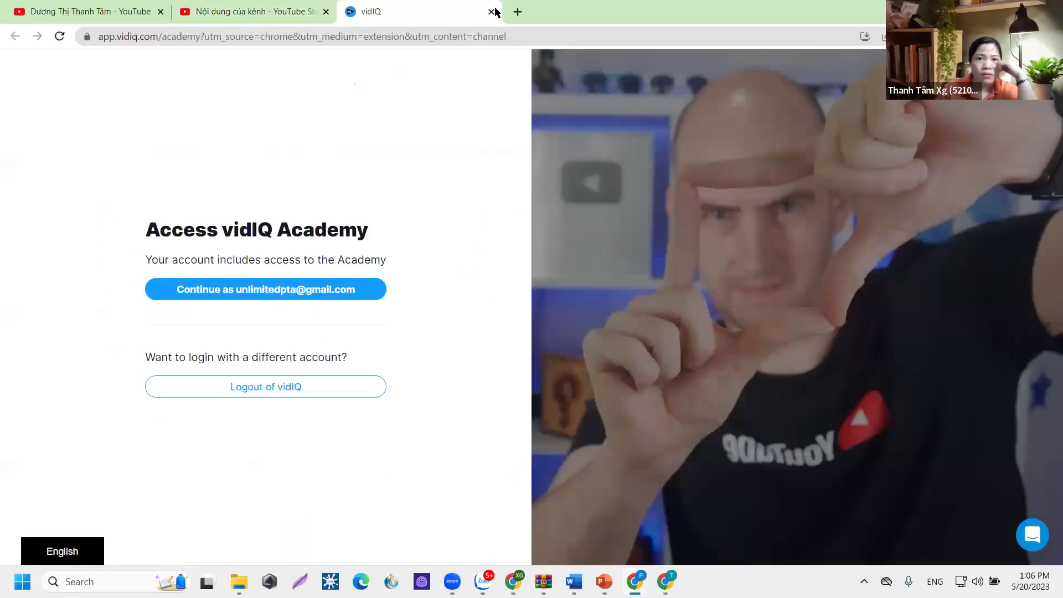
left_click(491, 12)
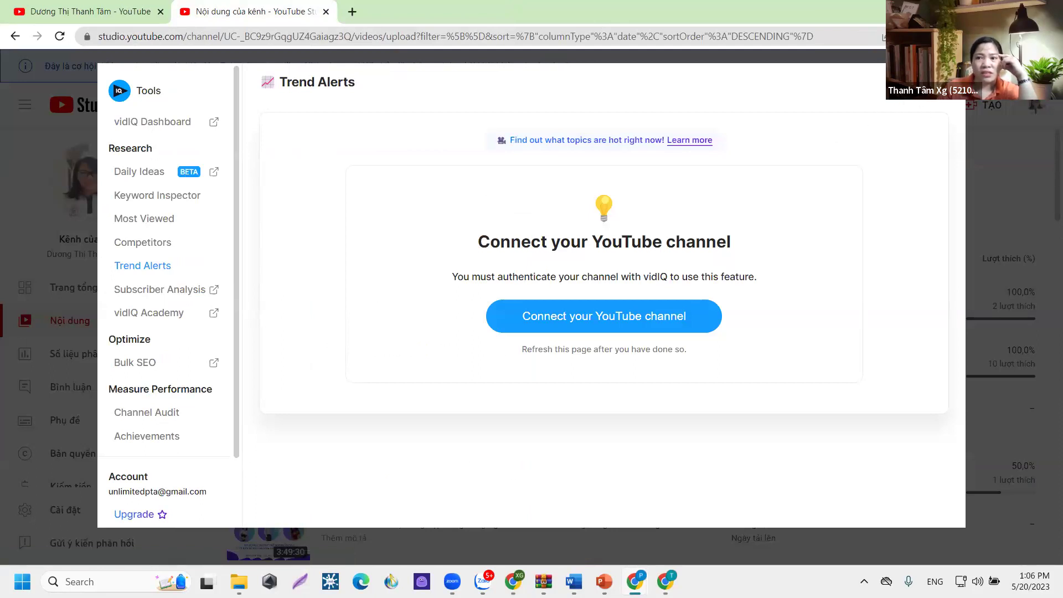
key("Escape")
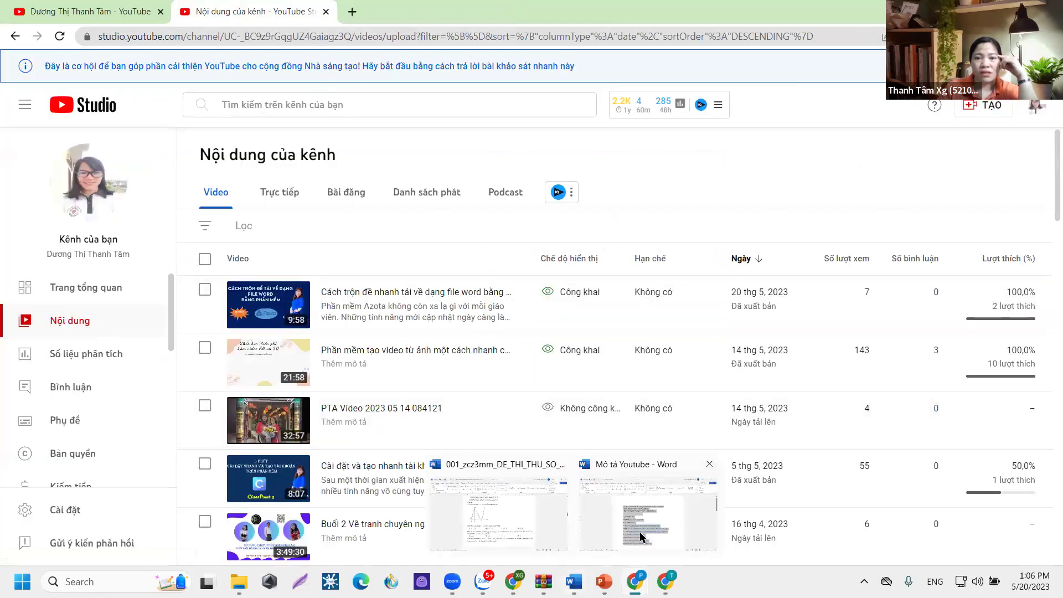
mouse_move(513, 570)
mouse_move(483, 578)
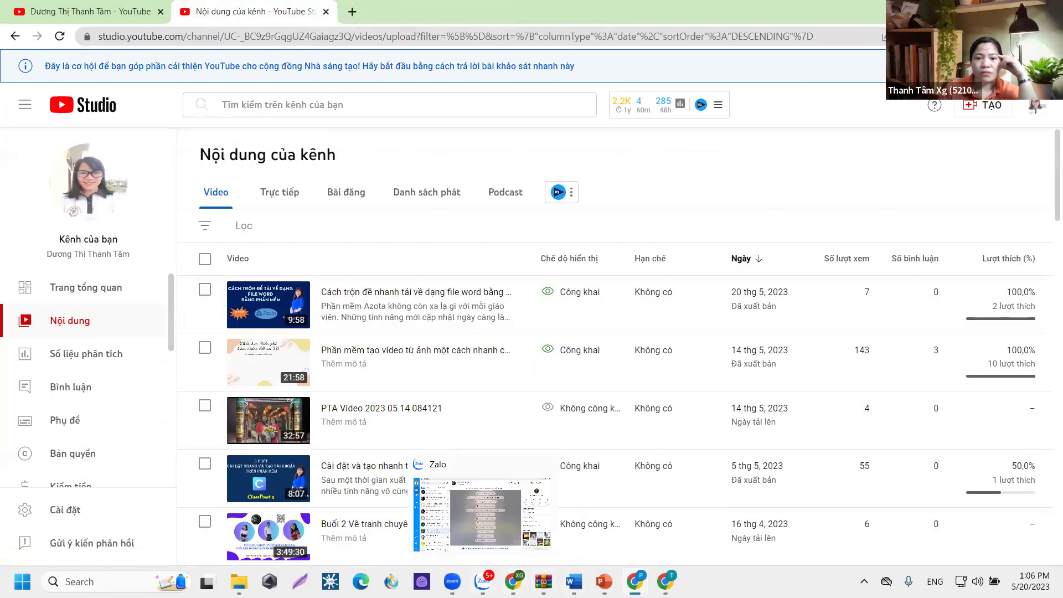
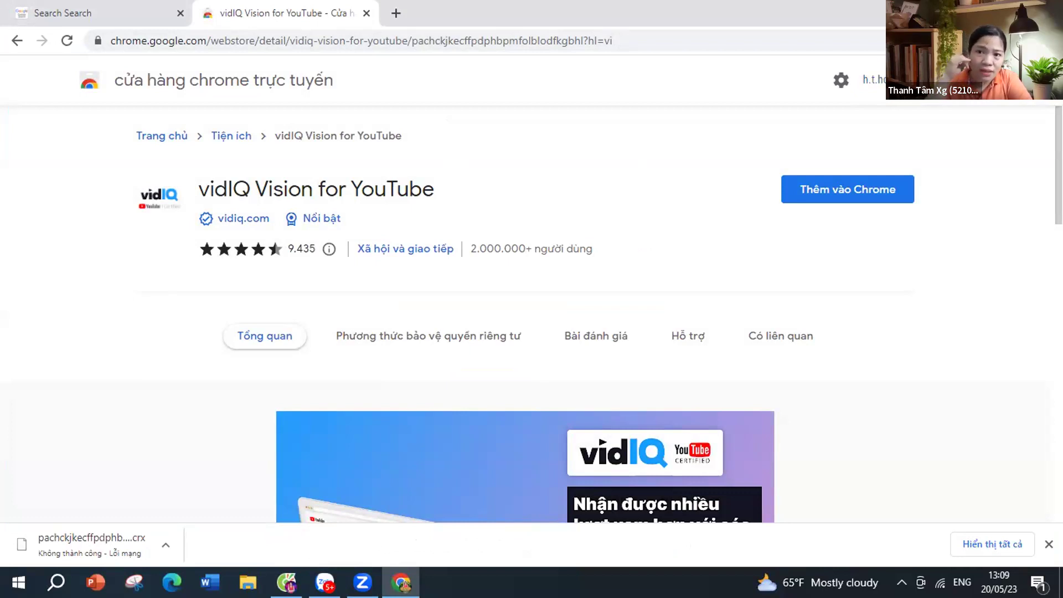
Step: Close the Chrome window on the vidIQ Web Store page to reveal the desktop
key("alt+F4")
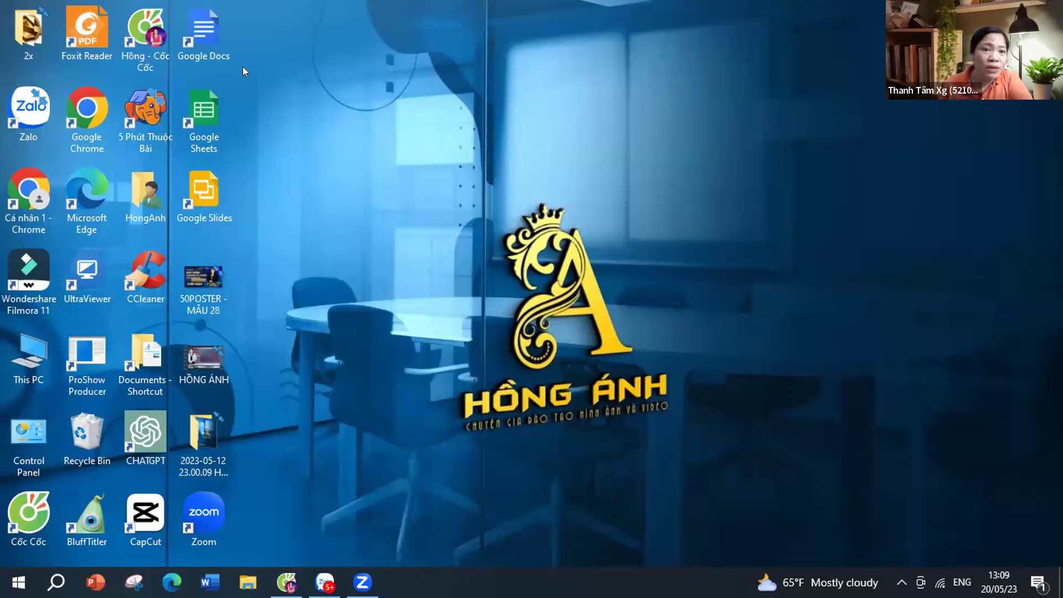
Step: Relaunch Chrome in a saved profile and search for 'cửa hàng chrome trực tuyến'
double_click(87, 115)
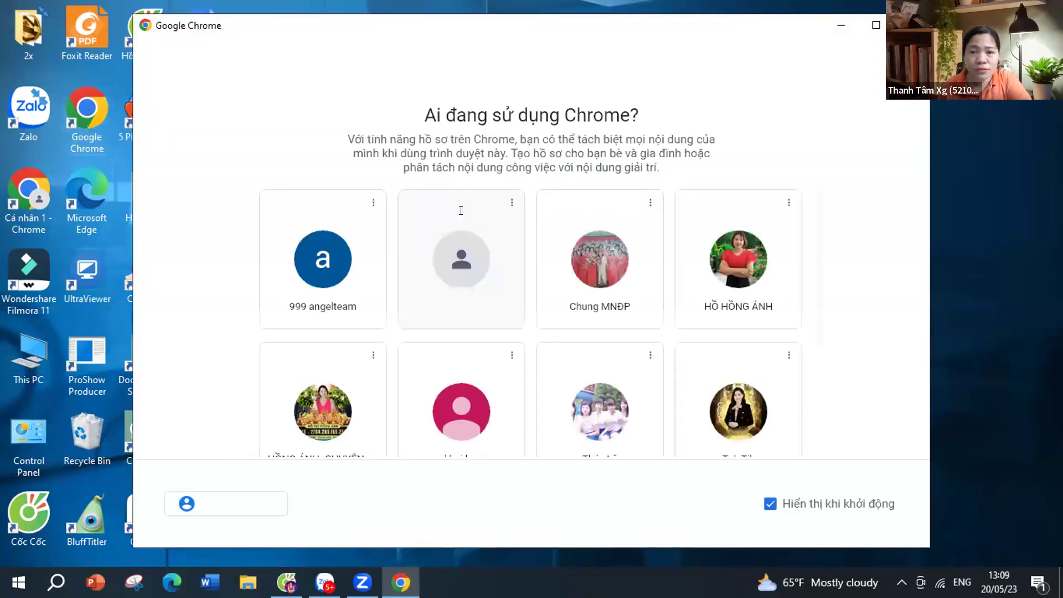
mouse_move(293, 409)
left_mouse_down()
mouse_move(313, 295)
mouse_move(307, 397)
left_mouse_up()
left_click(307, 397)
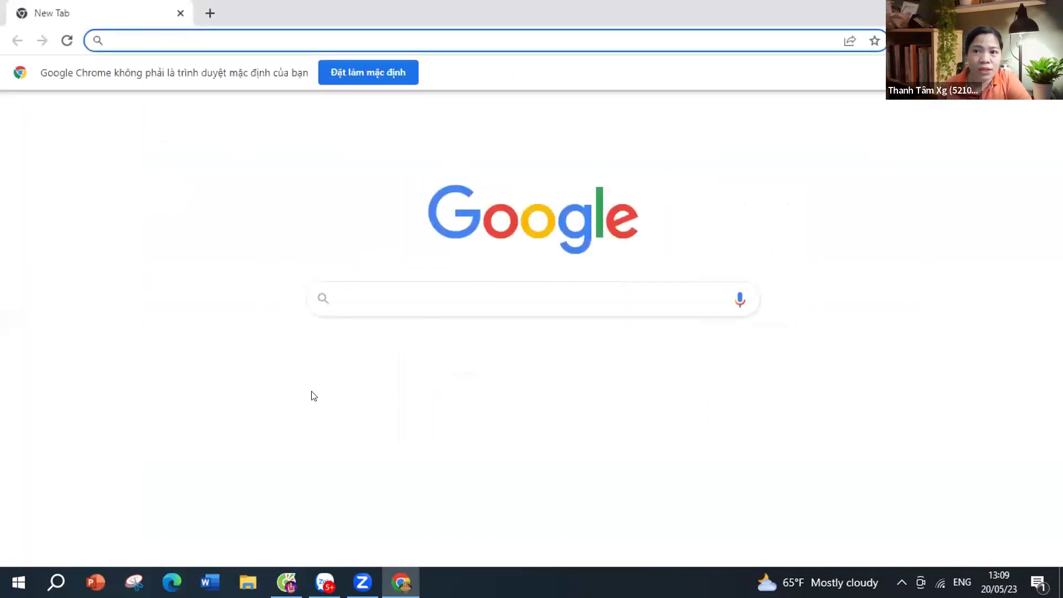
type("cưa")
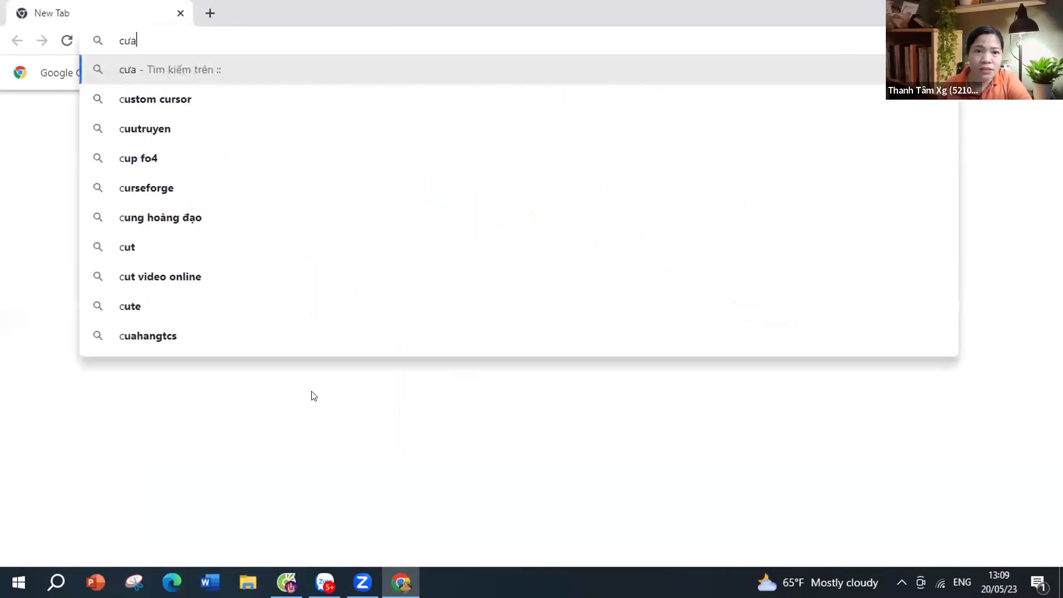
type("r hangf")
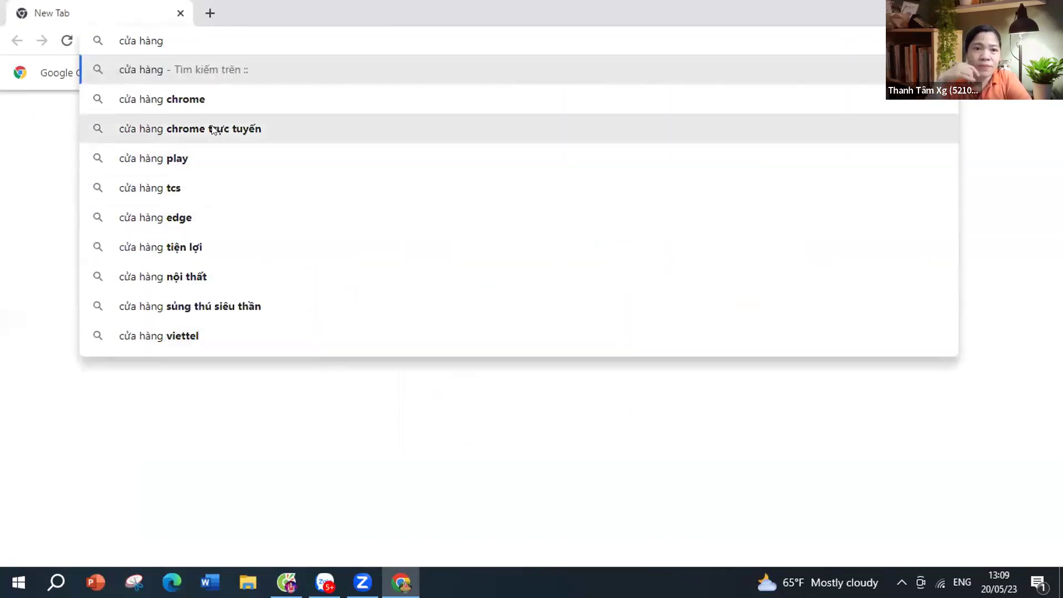
left_click(214, 129)
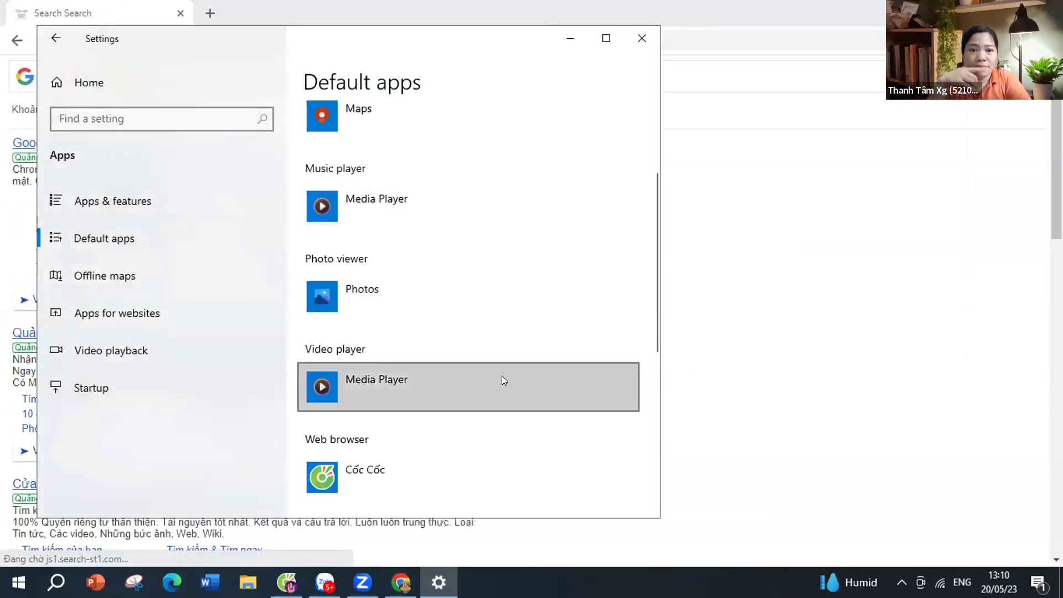
Step: Change the Windows default web browser from Cốc Cốc to Google Chrome and close Settings
scroll(443, 404, "down", 3)
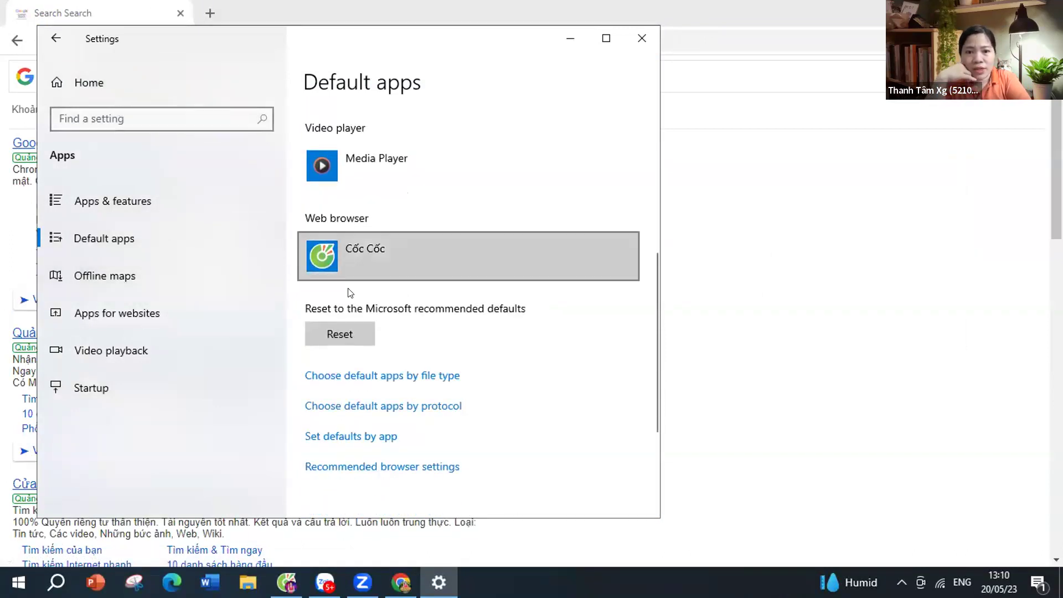
left_click(343, 253)
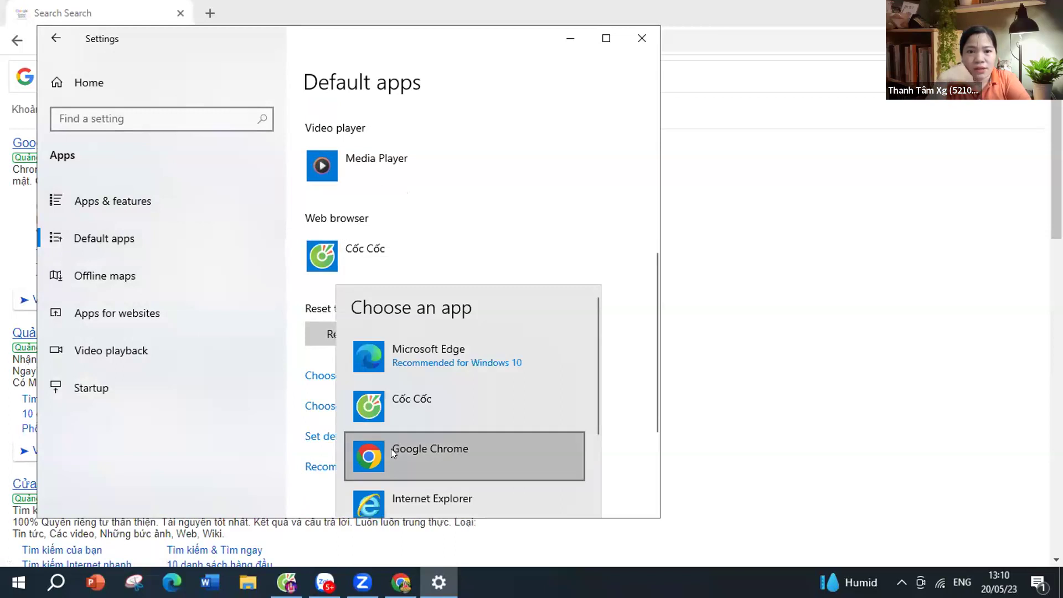
left_click(391, 447)
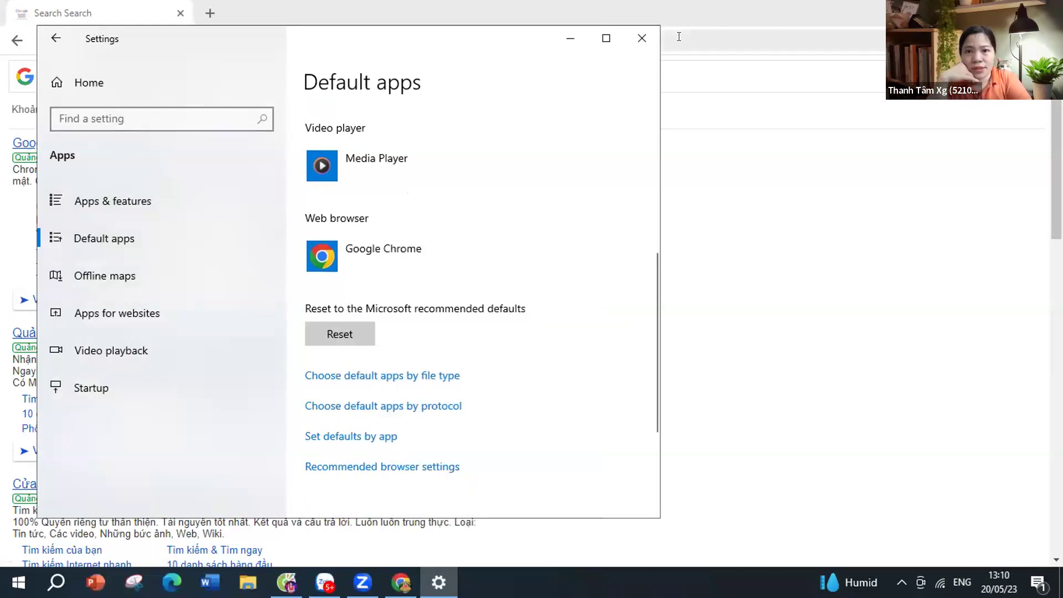
left_click(642, 37)
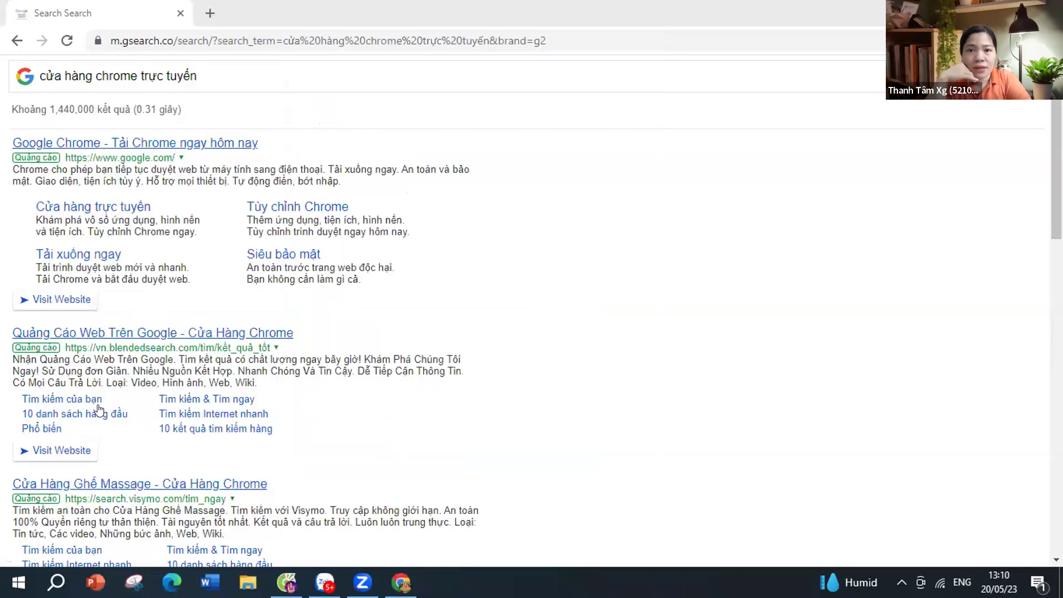
Step: Open the Chrome Web Store from the search results
scroll(98, 417, "down", 3)
scroll(99, 416, "up", 4)
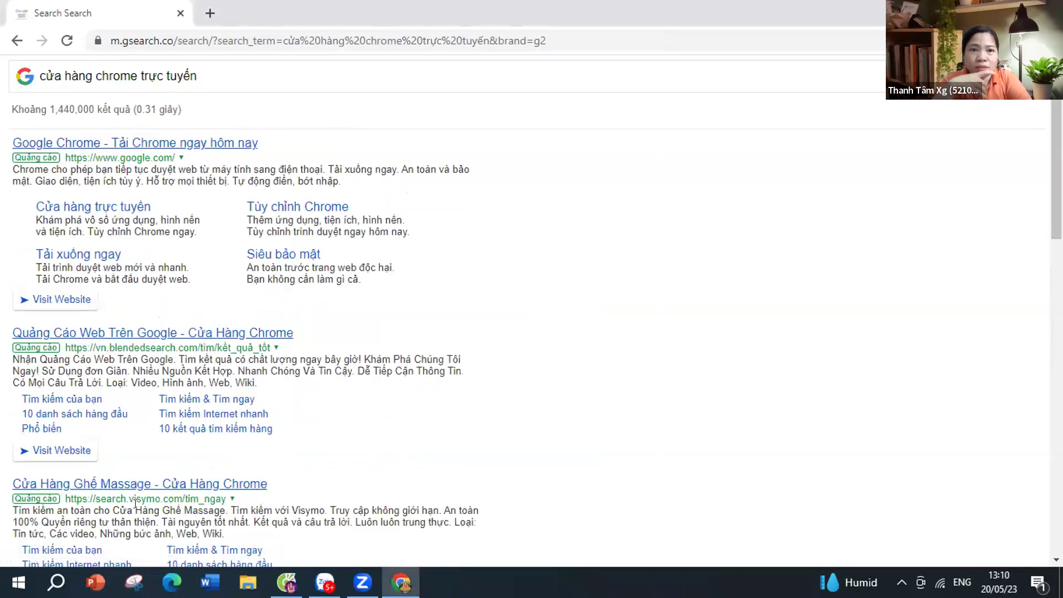
scroll(135, 504, "down", 4)
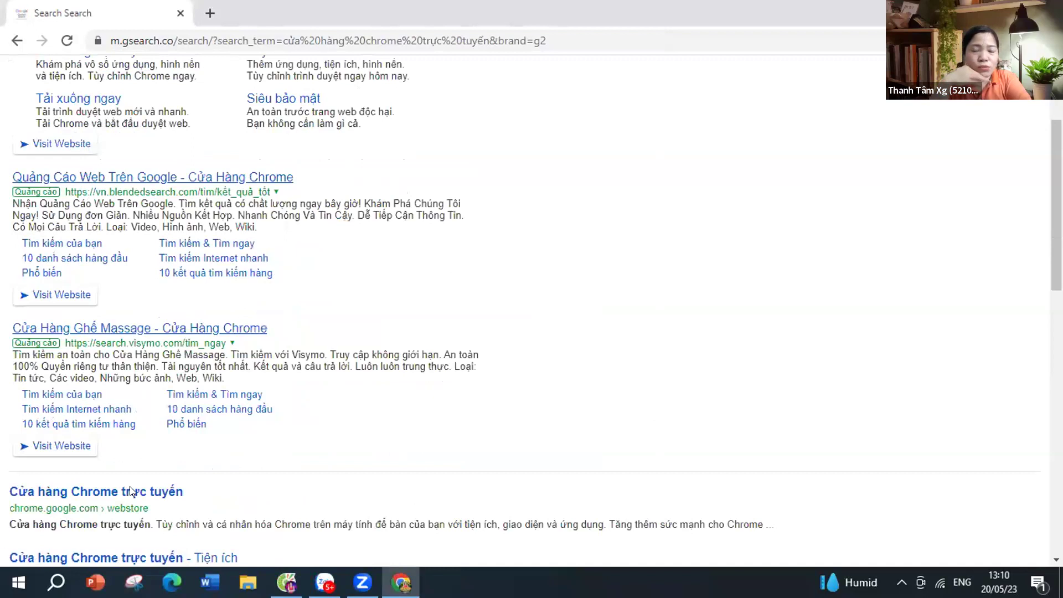
left_click(131, 491)
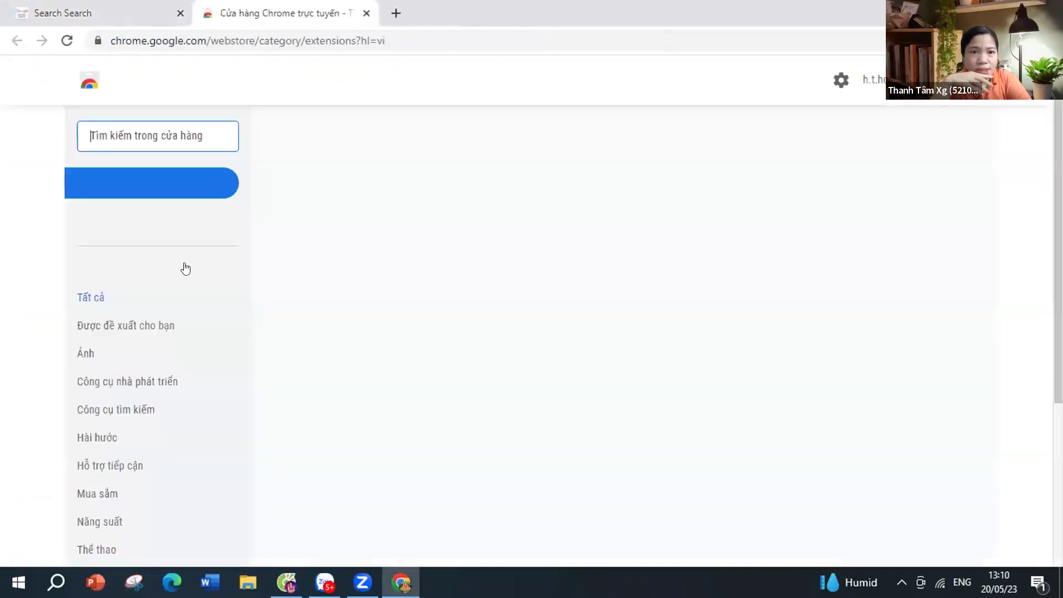
Step: Search the store for 'vidiq' and open the vidIQ Vision for YouTube listing
left_click(108, 132)
type("vip")
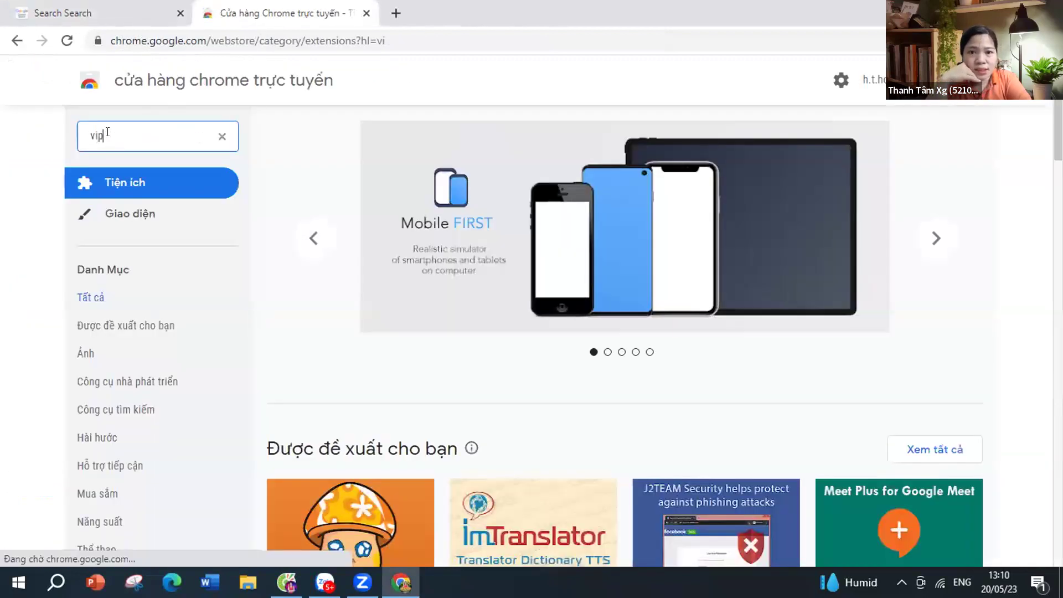
type("iq")
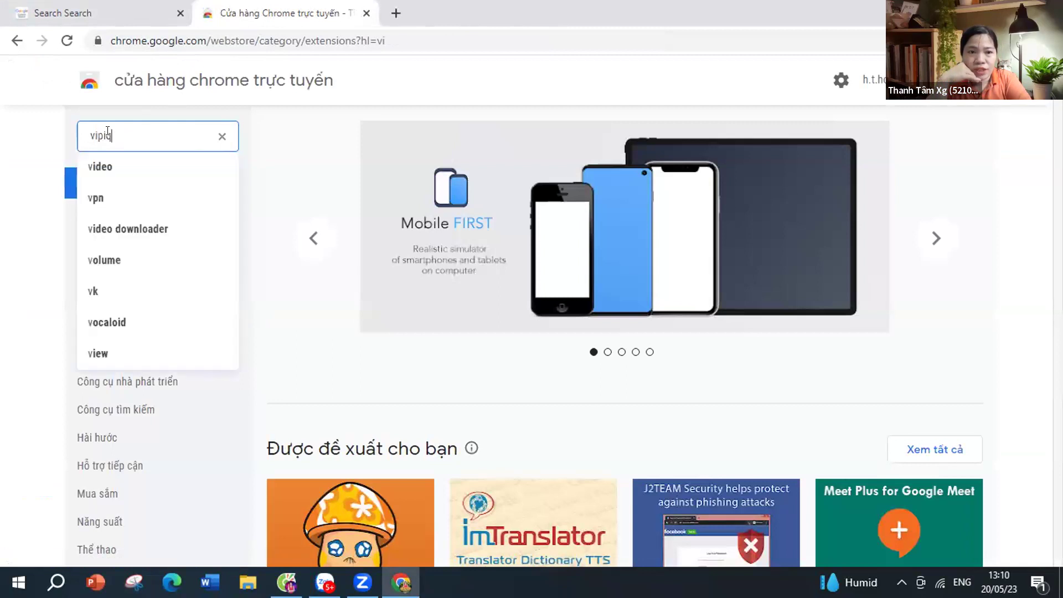
left_click_drag(103, 135, 97, 135)
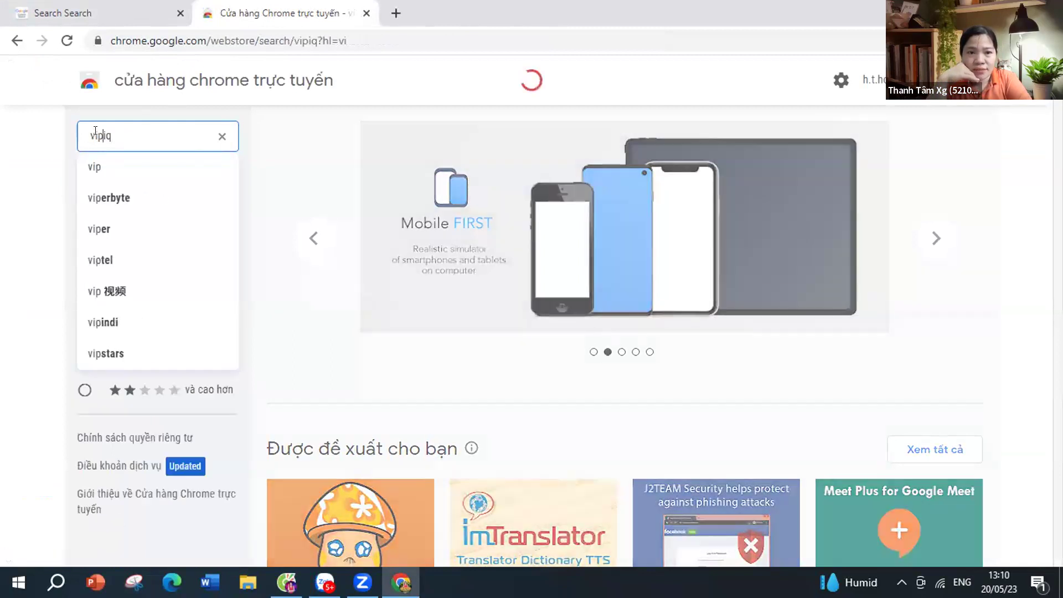
type("d")
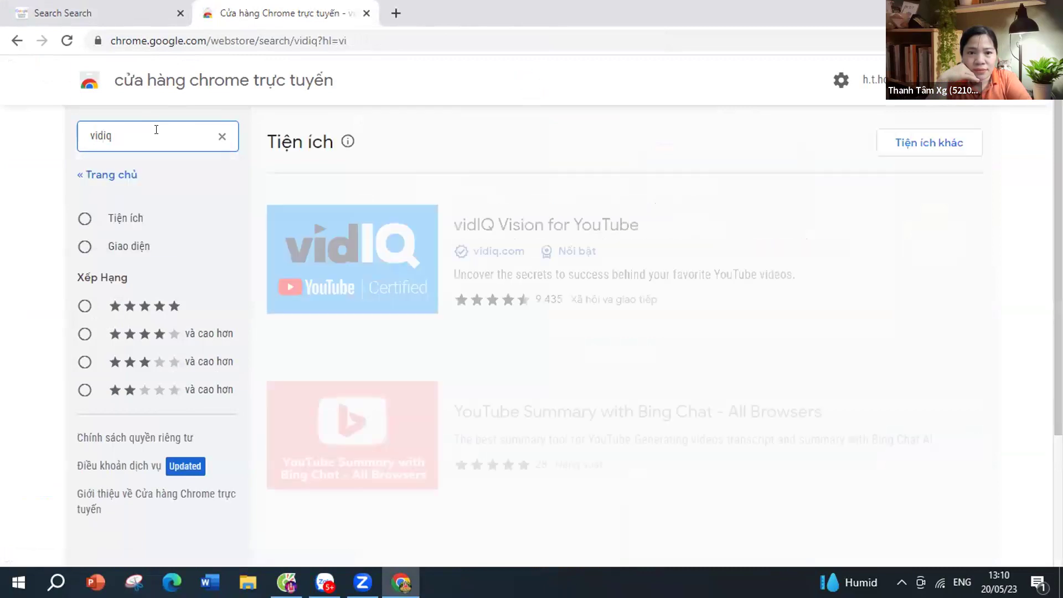
left_click(510, 320)
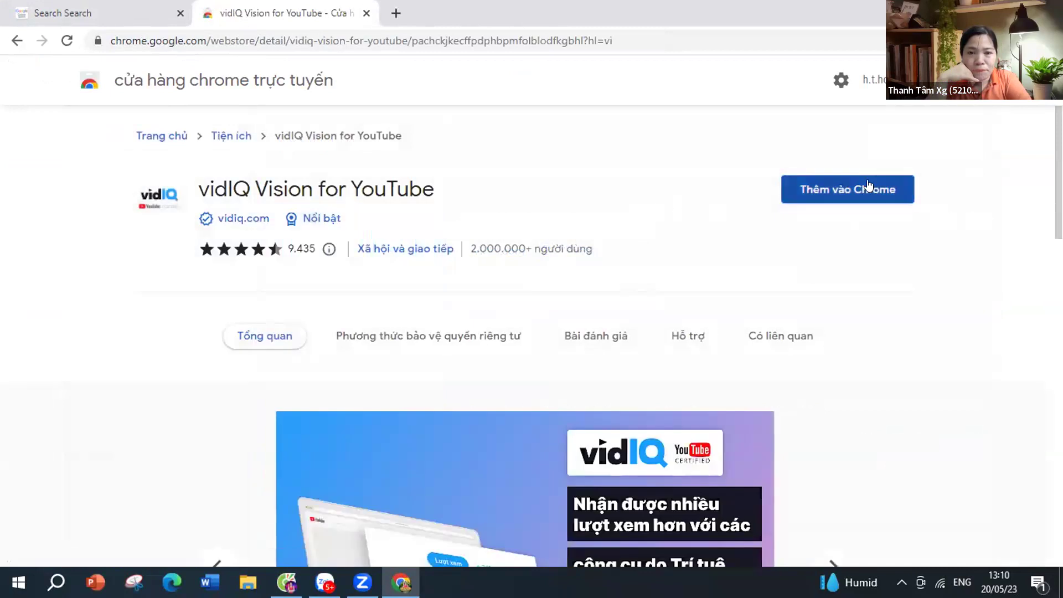
Step: Add vidIQ Vision for YouTube to Chrome, then reload after the download is interrupted
left_click(867, 186)
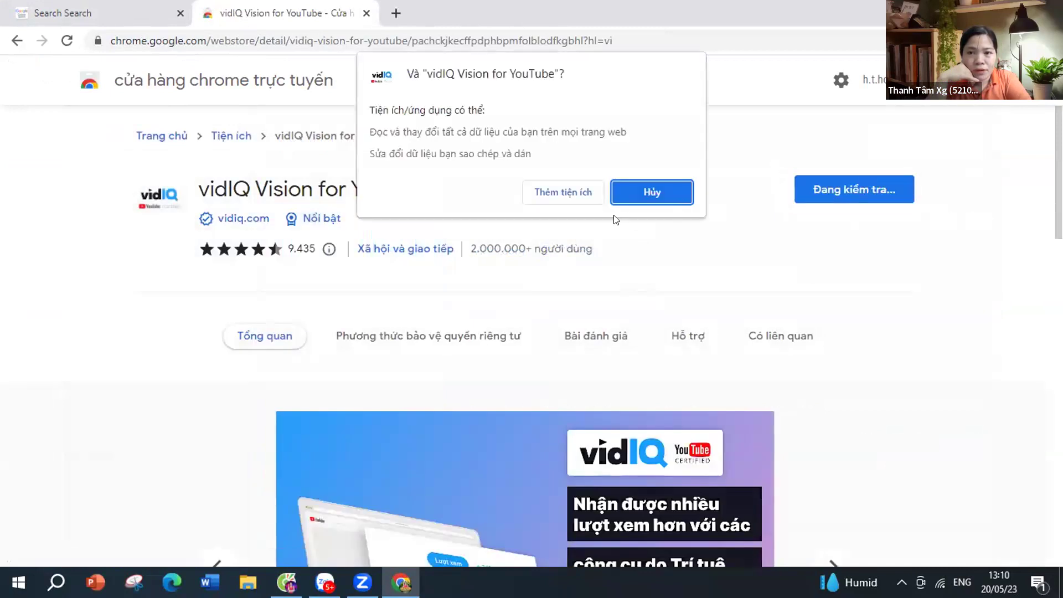
left_click(578, 205)
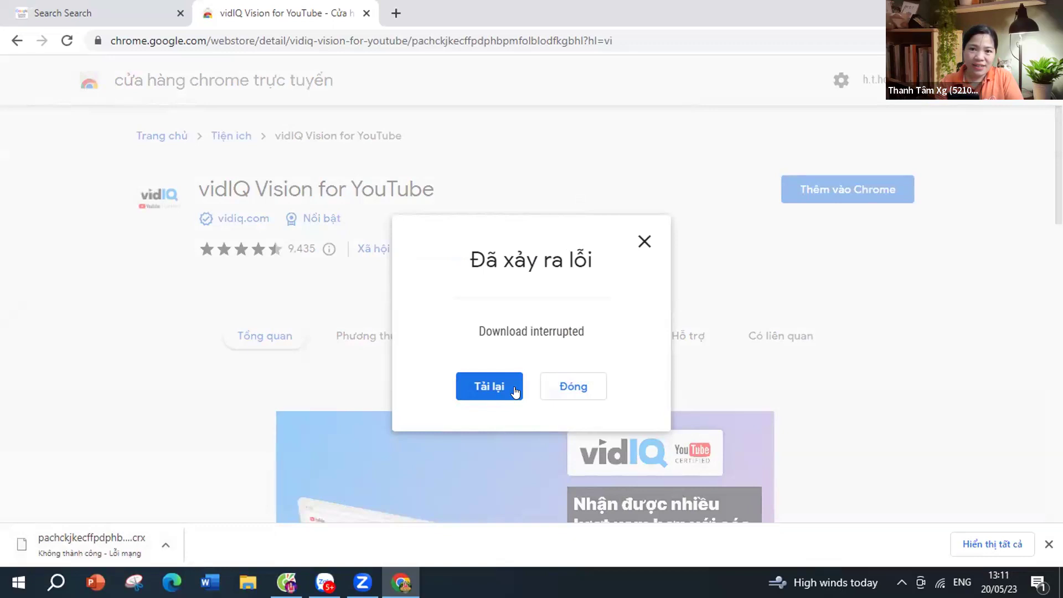
left_click(477, 390)
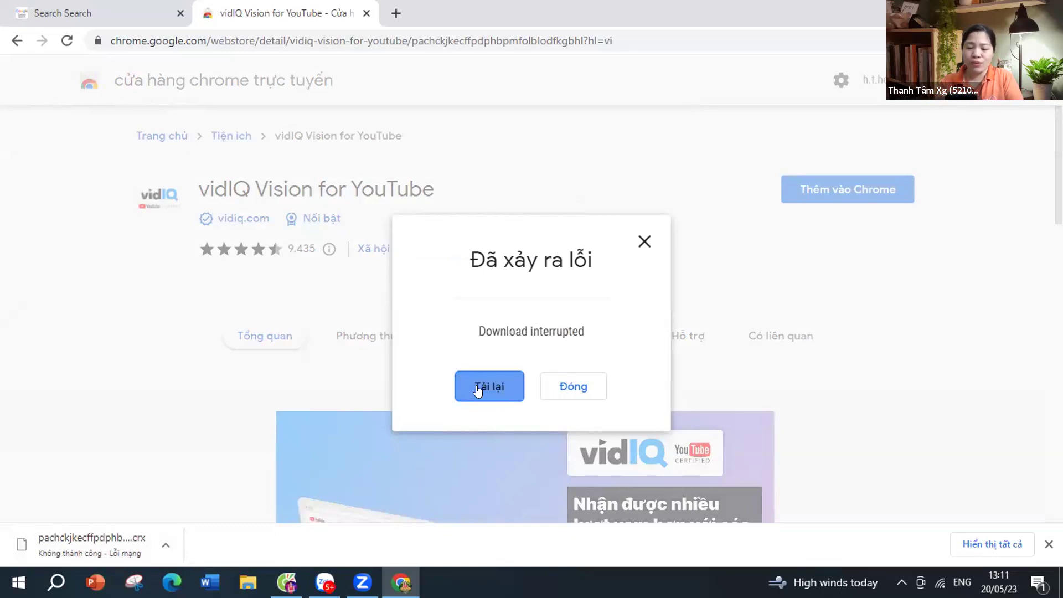
left_click(476, 386)
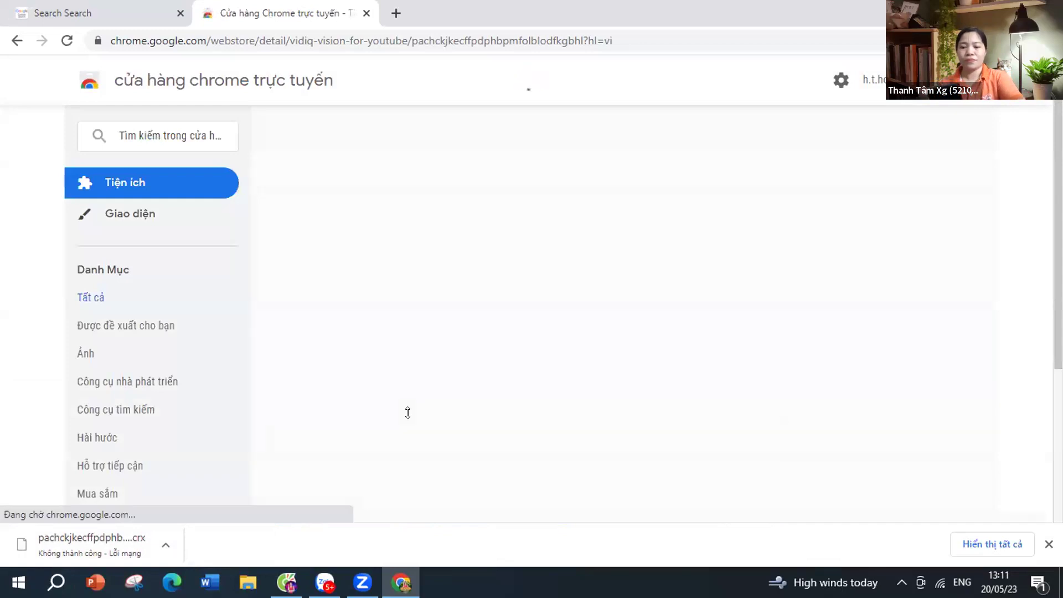
Step: Retry adding vidIQ, then dismiss the Download interrupted error and the downloads bar
left_click(882, 190)
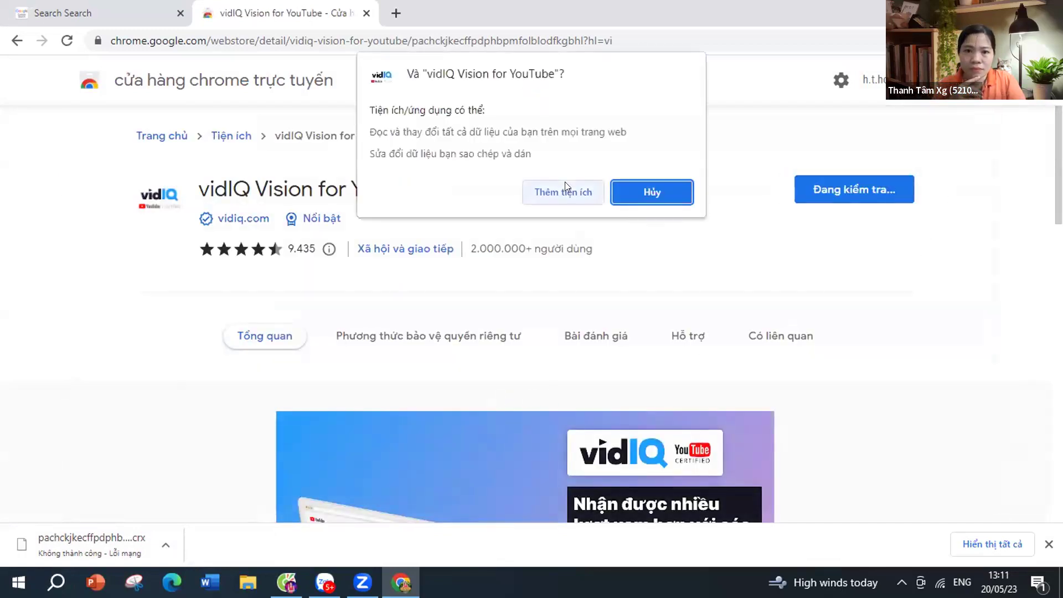
left_click(563, 186)
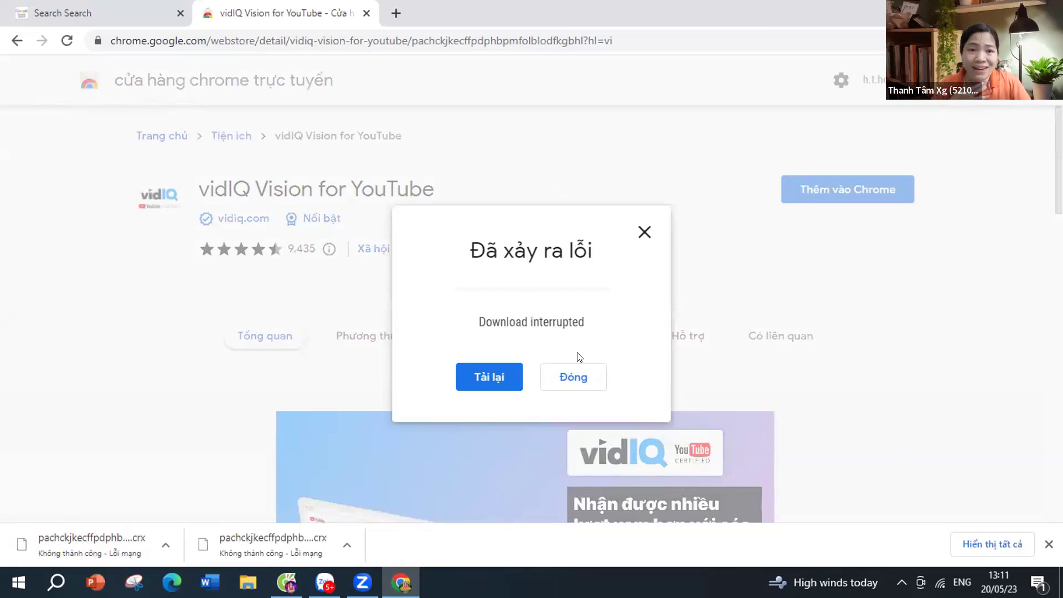
left_click(643, 233)
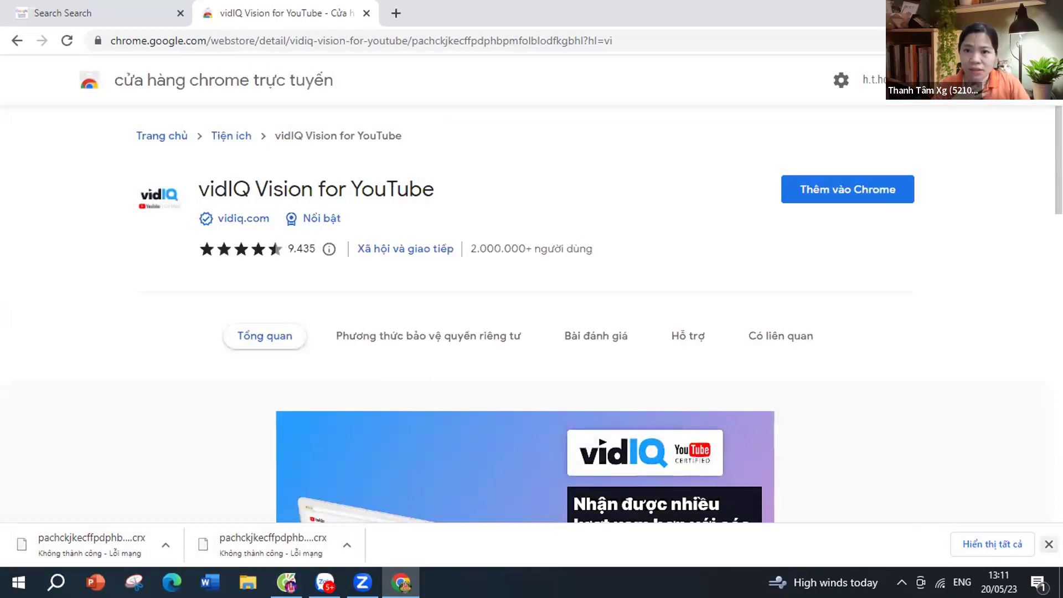
left_click(1048, 544)
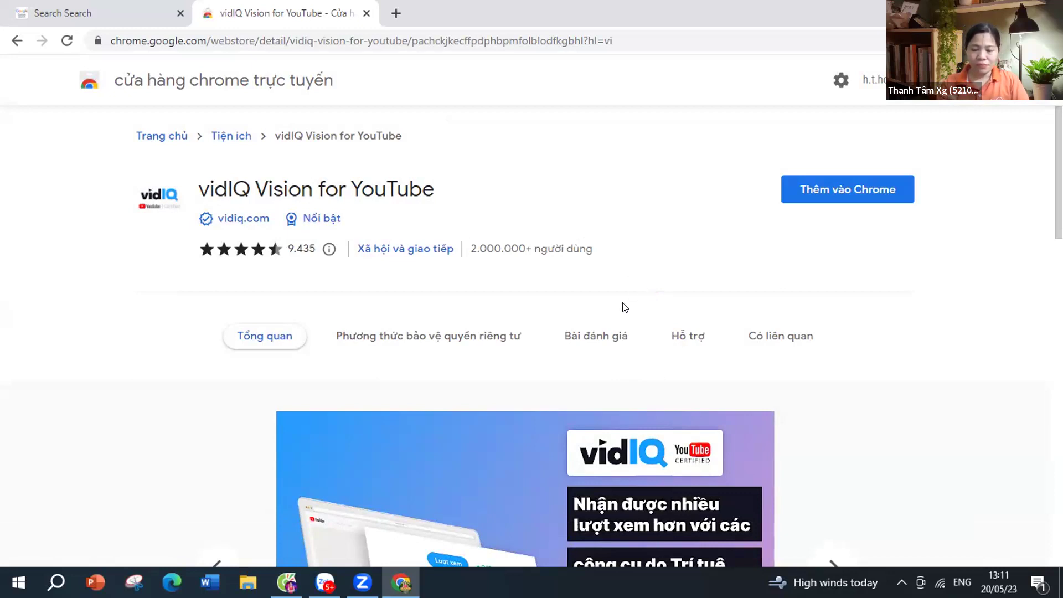
Step: Open a new blank tab beside the vidIQ listing
mouse_move(291, 218)
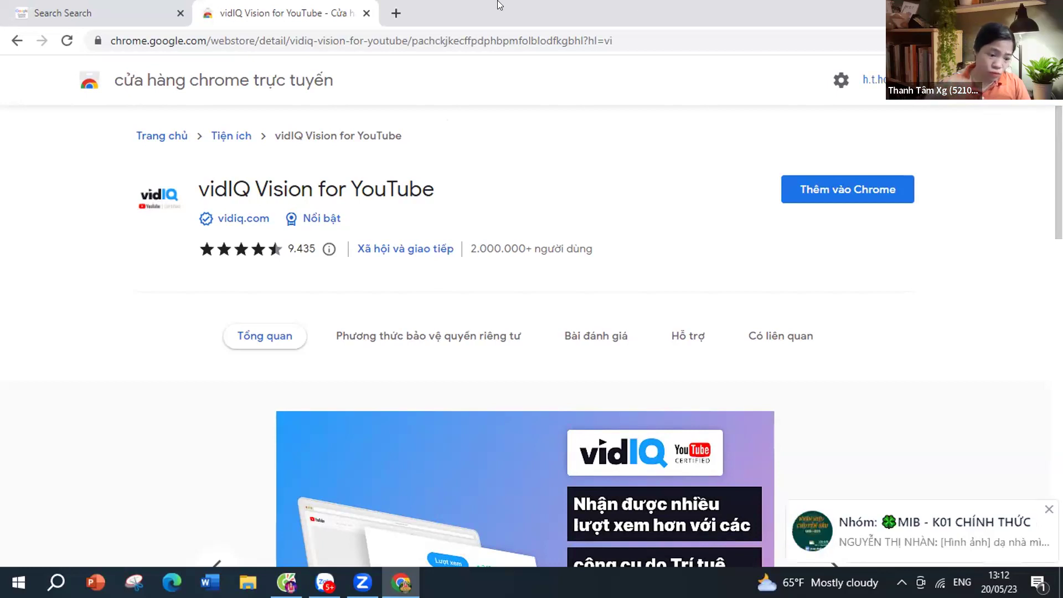
left_click(396, 14)
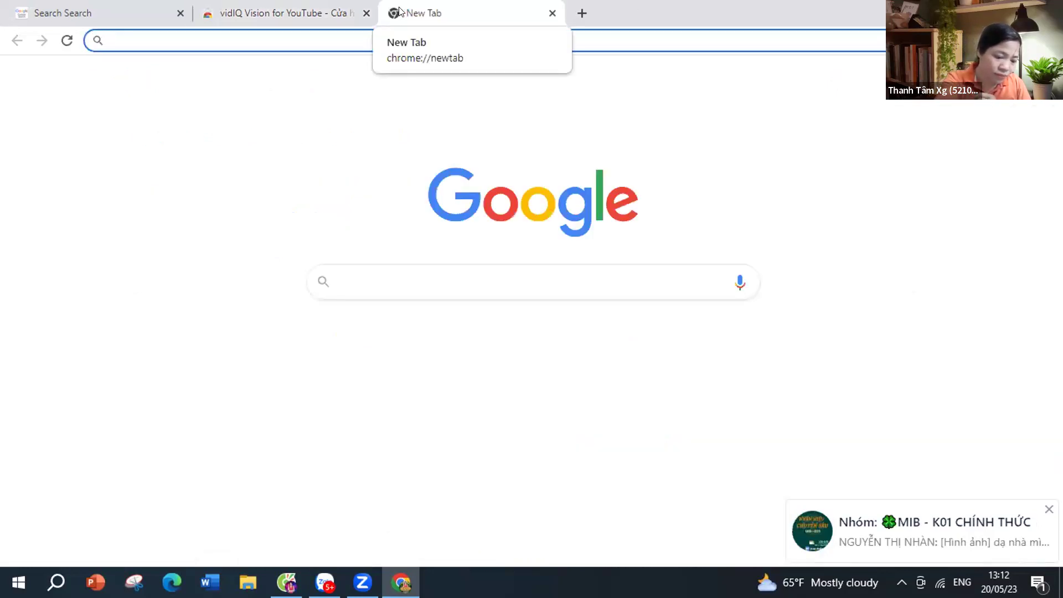
type("cu")
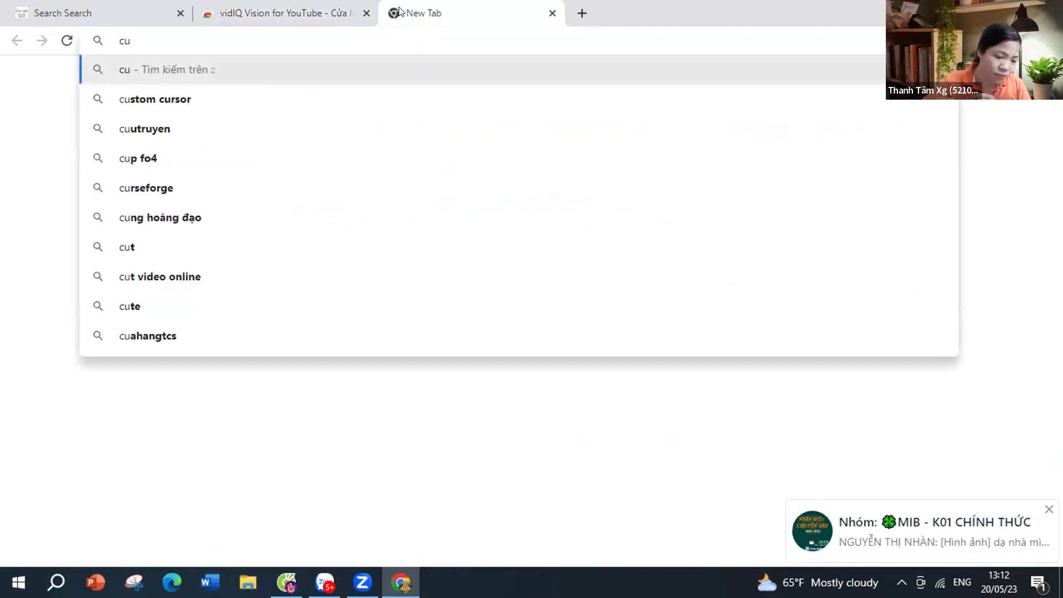
type("w")
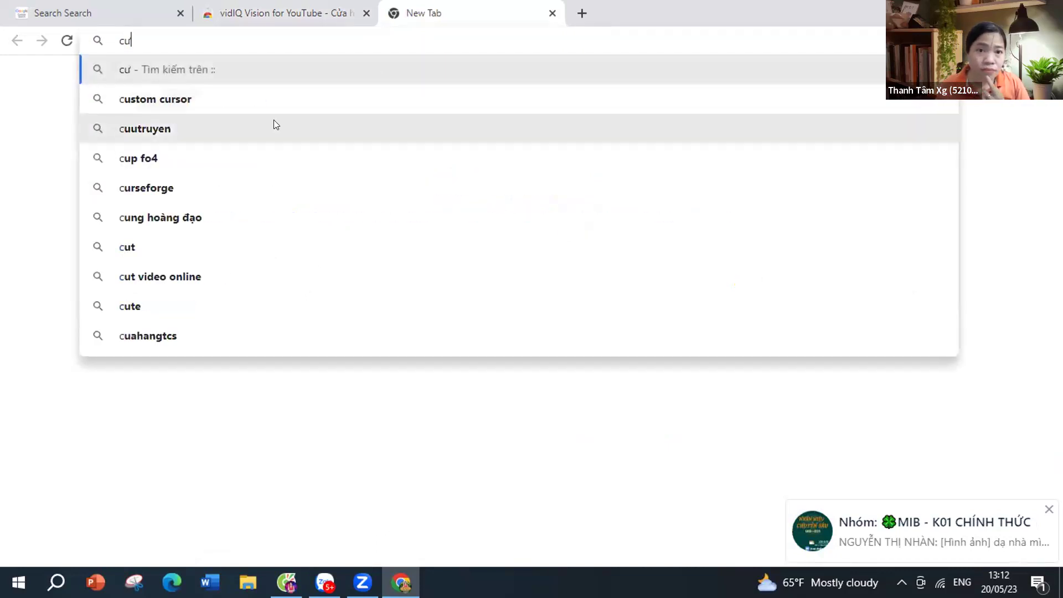
key("BackSpace")
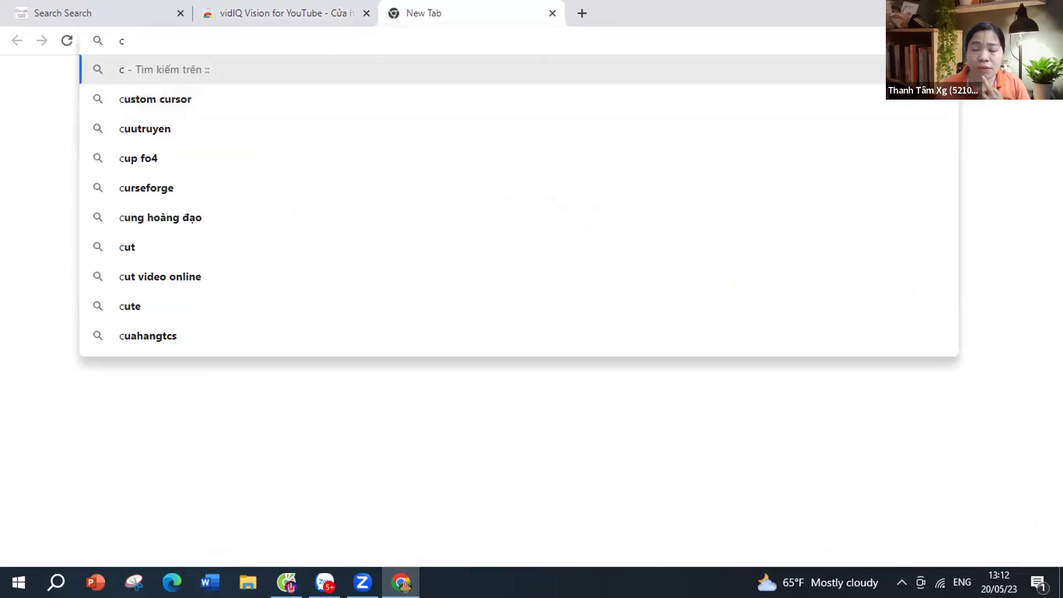
left_click(1023, 41)
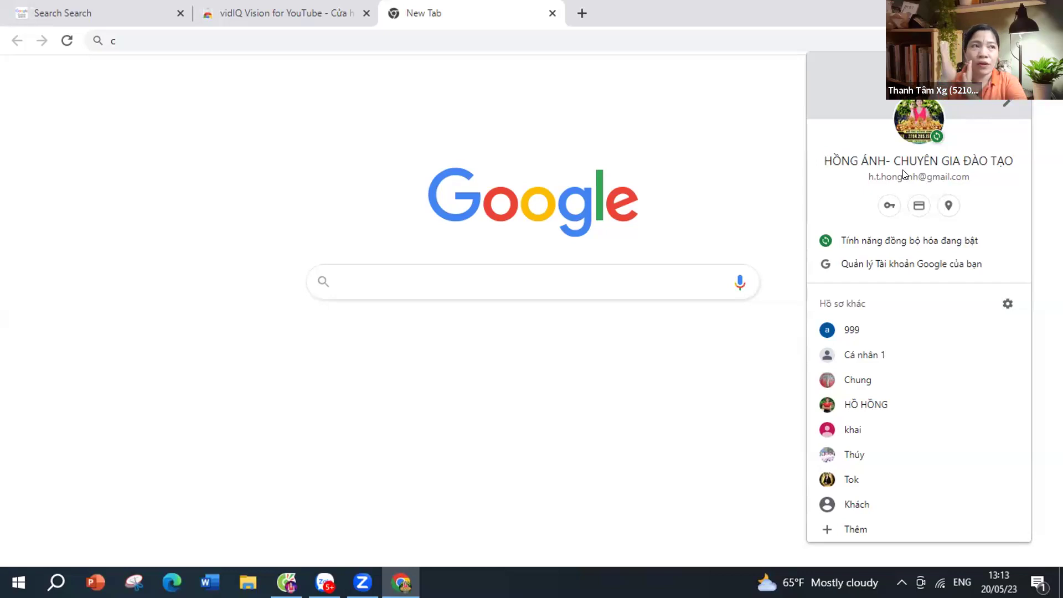
Step: Close the profile menu and search Google for 'gmail đăng nhập'
left_click(755, 131)
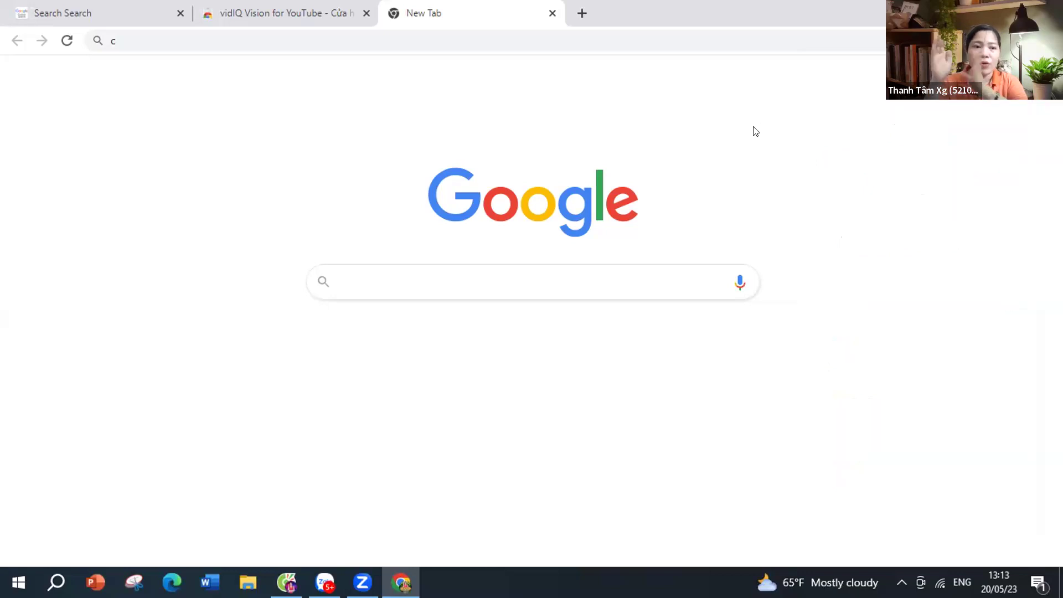
left_click(430, 36)
type("gm")
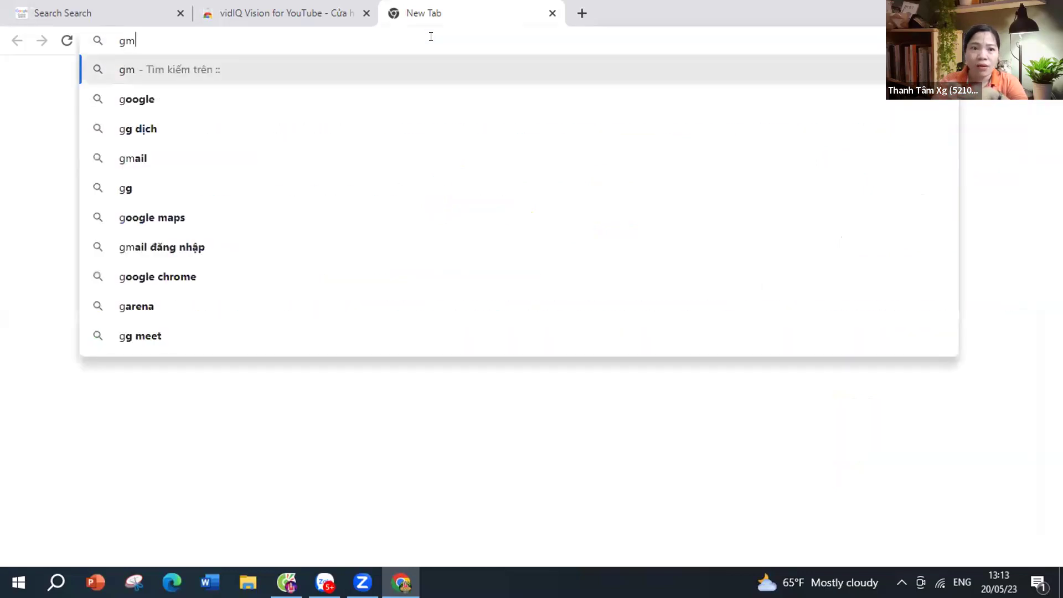
type("ai")
left_click(219, 129)
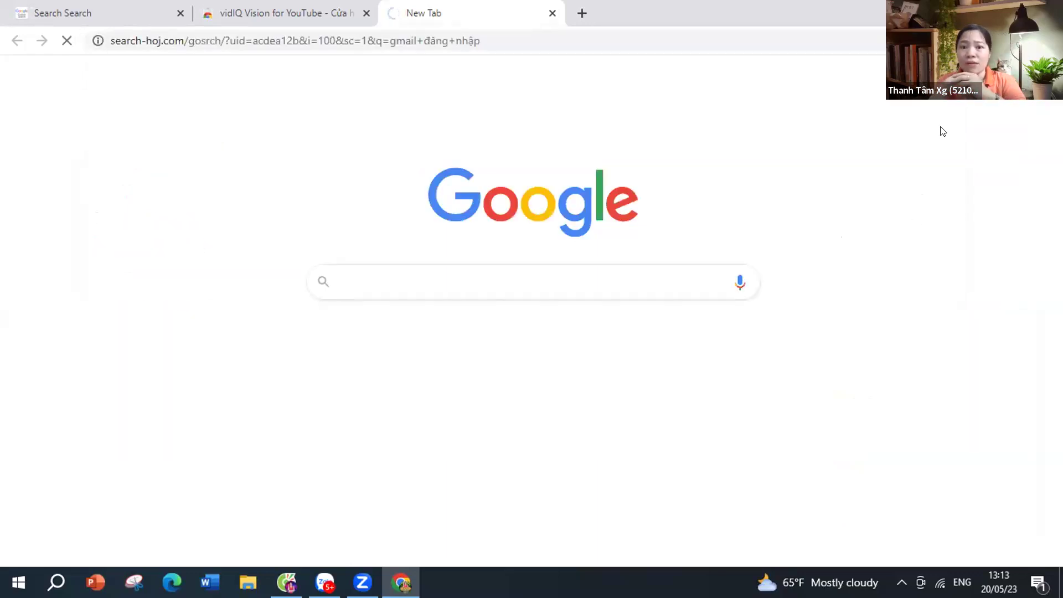
left_click(444, 280)
type("gmai")
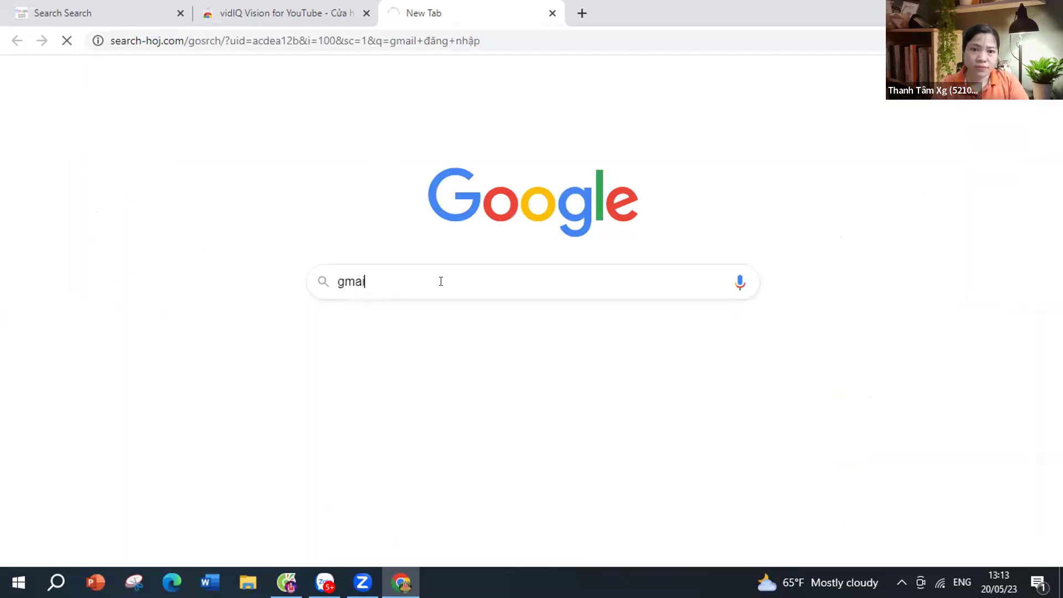
type("l đăng")
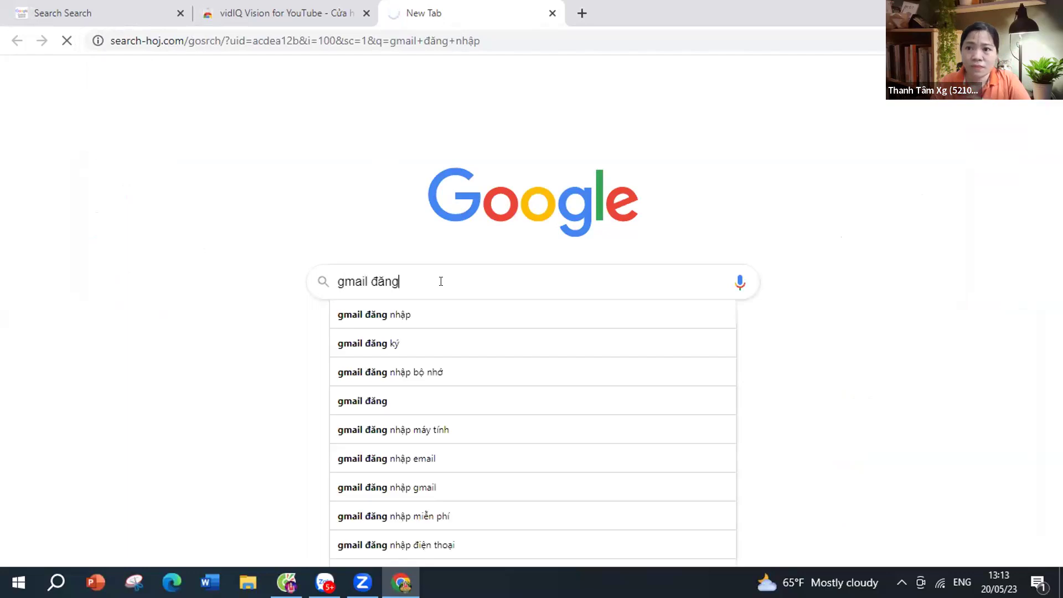
key("Return")
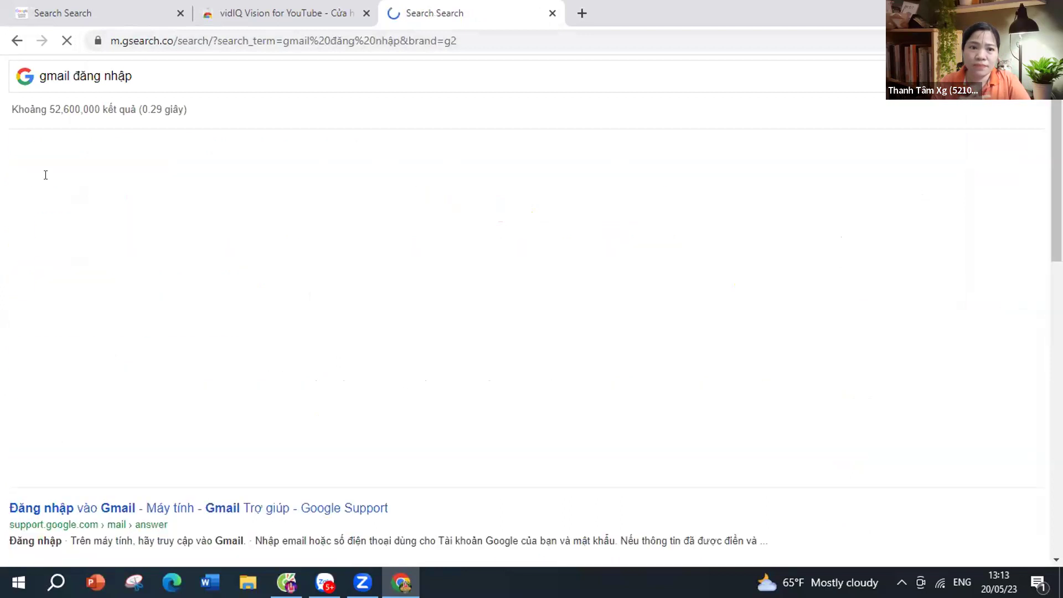
left_click(218, 32)
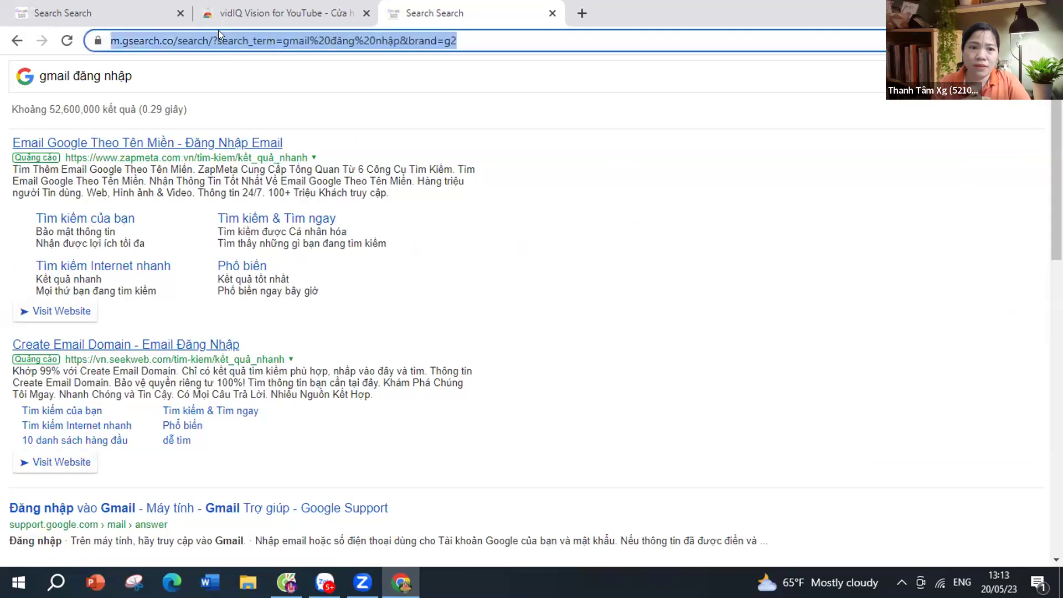
Step: Open the 'Đăng nhập vào Gmail' help article, then launch Gmail from the Google apps menu
left_click(67, 514)
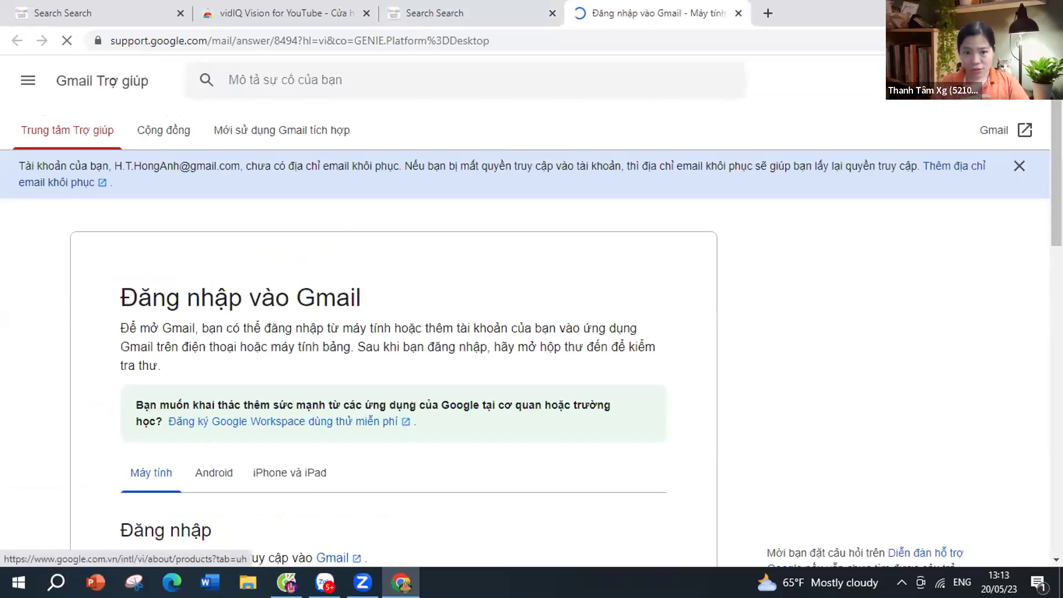
left_click(985, 80)
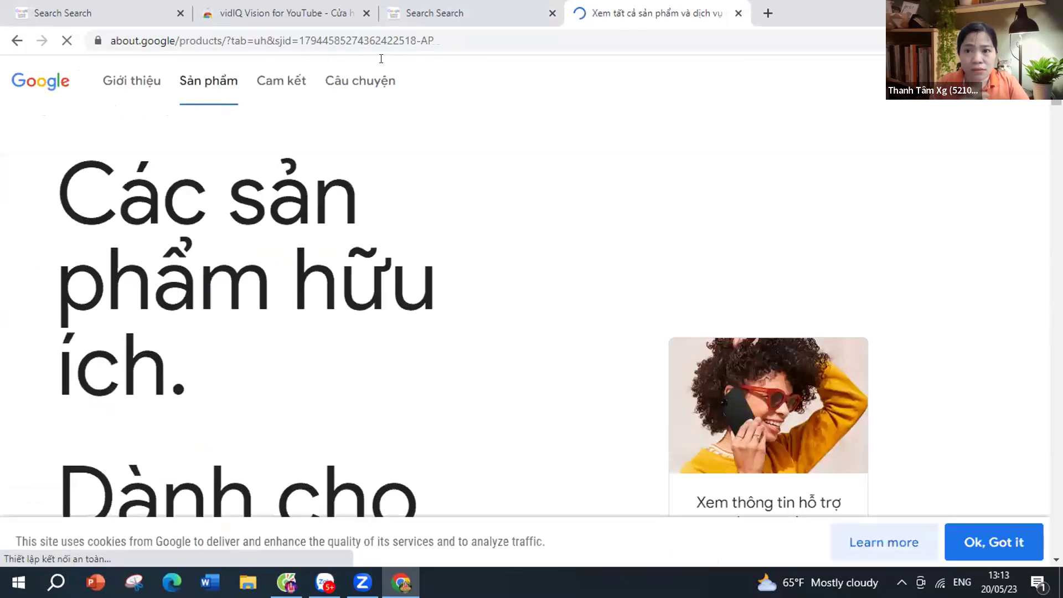
left_click(16, 40)
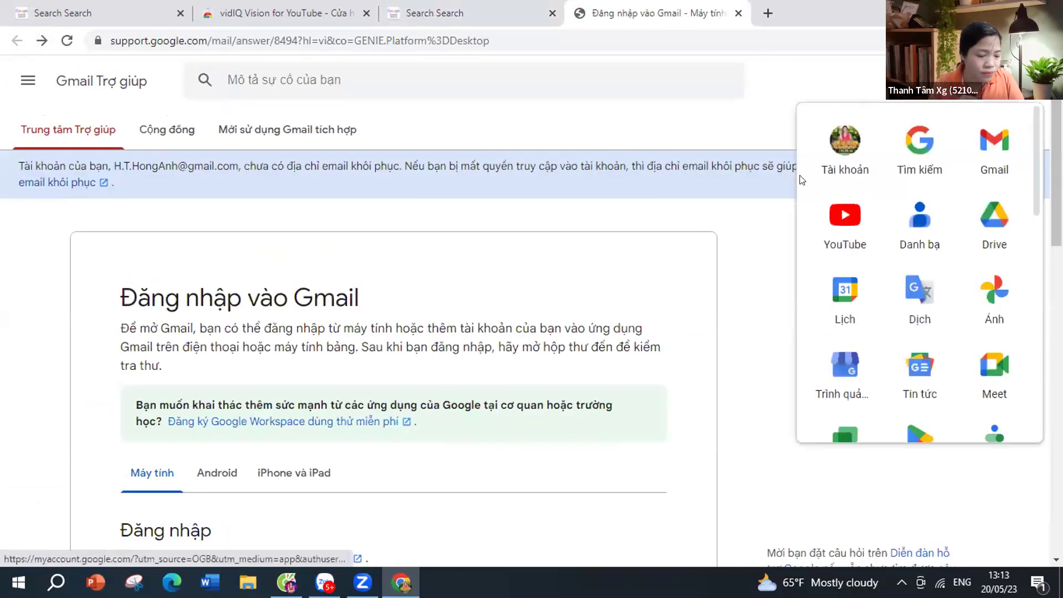
left_click(972, 158)
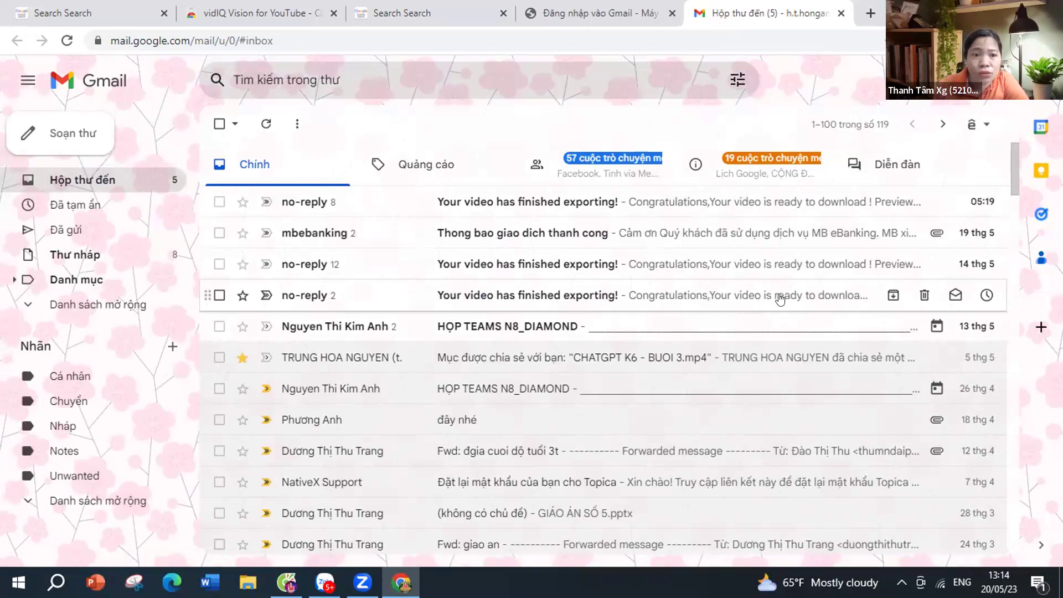
Step: With the Gmail inbox loaded, check installed extensions, which list only Chrome PDF Plugin
left_click(1023, 80)
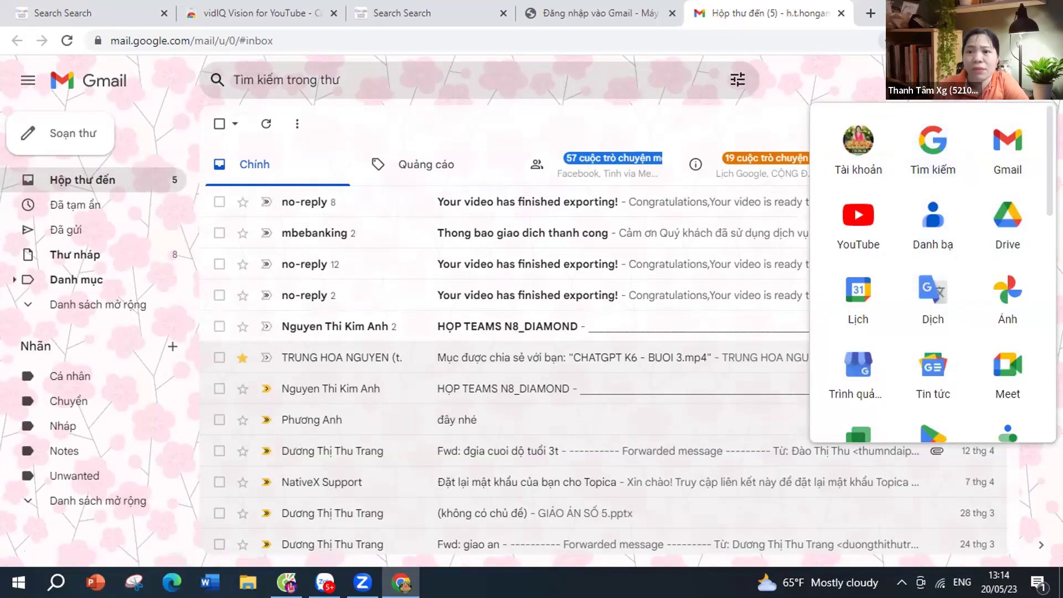
left_click(968, 40)
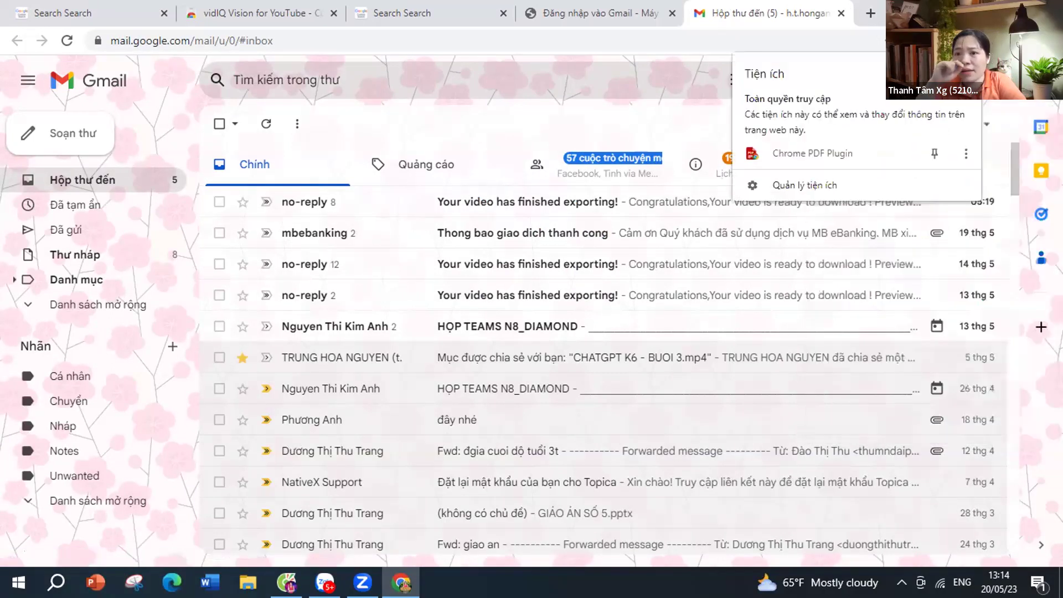
Step: Delete the Chrome PDF Plugin from the extensions page and confirm its removal
left_click(811, 183)
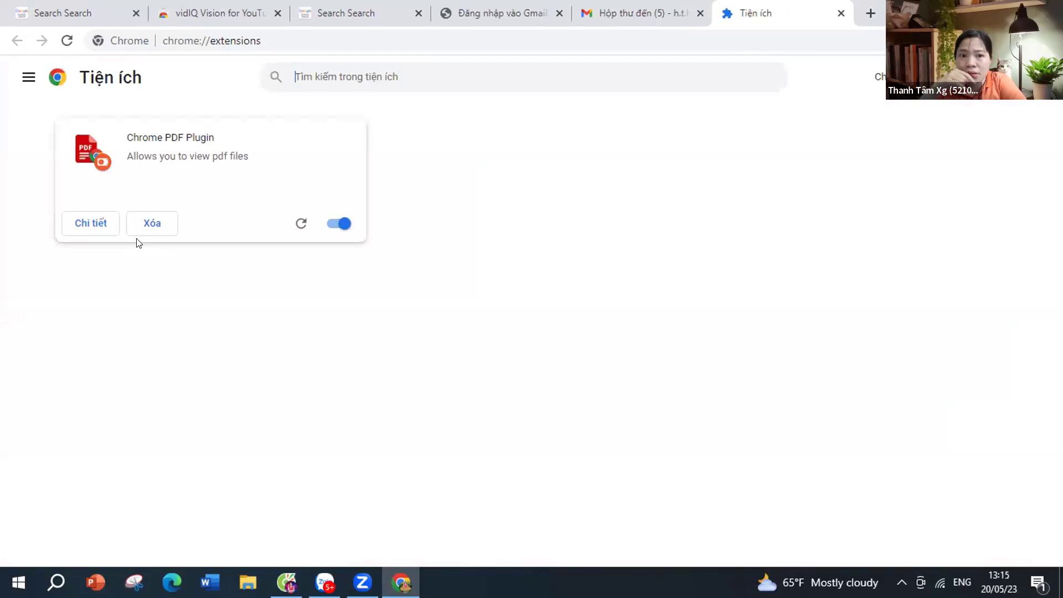
left_click(152, 224)
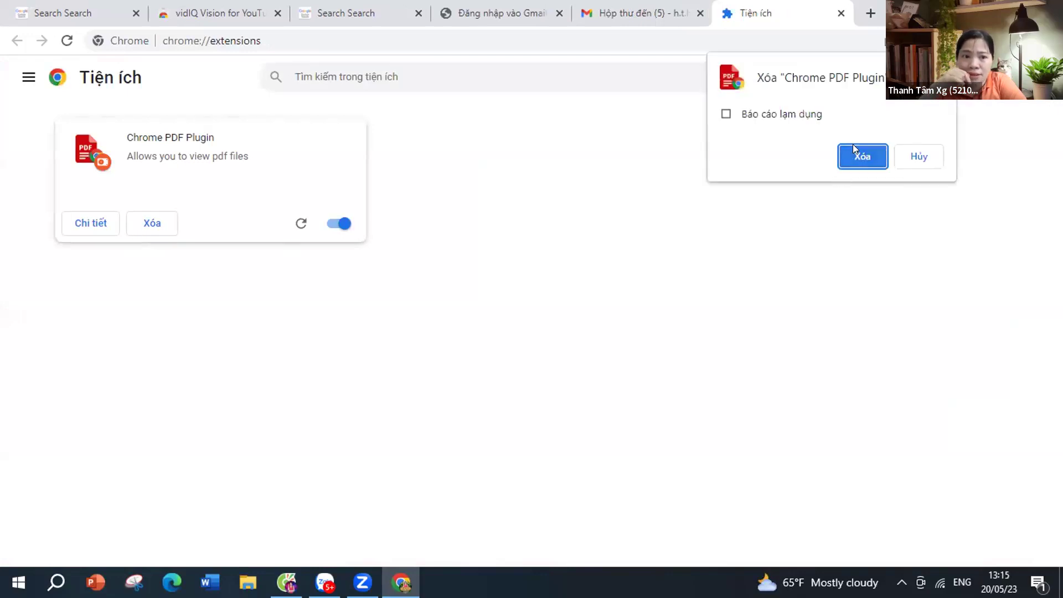
left_click(862, 158)
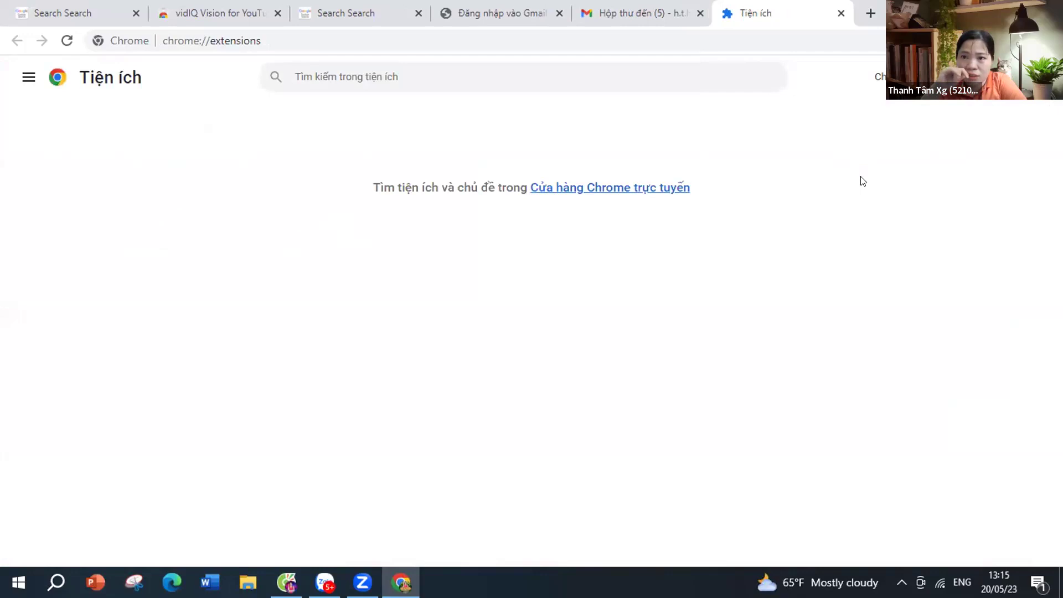
Step: Search the Chrome Web Store for 'vidiq' and request adding vidIQ Vision for YouTube
left_click(636, 190)
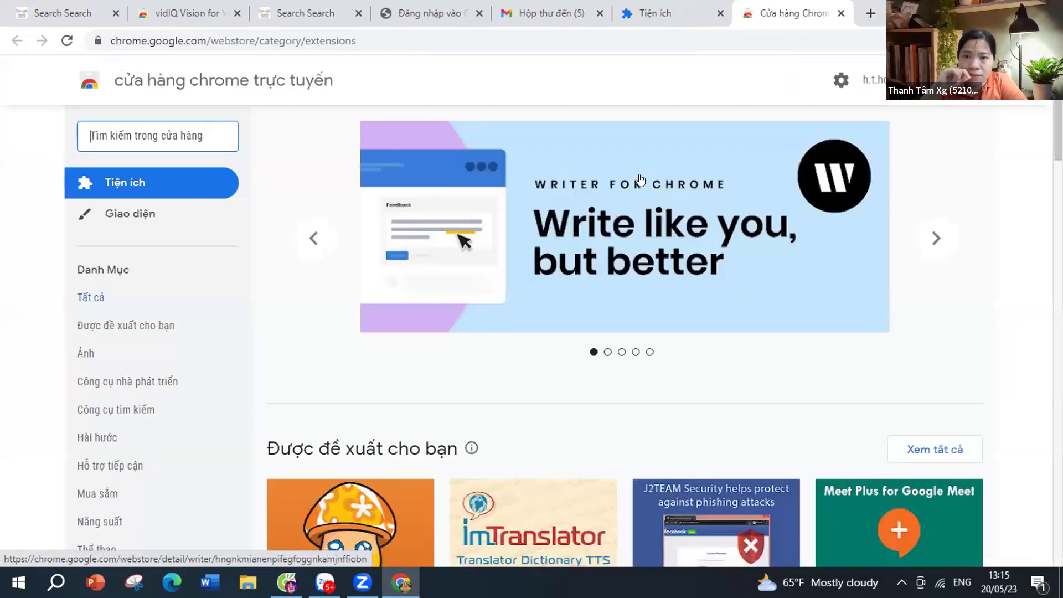
type("vidiq")
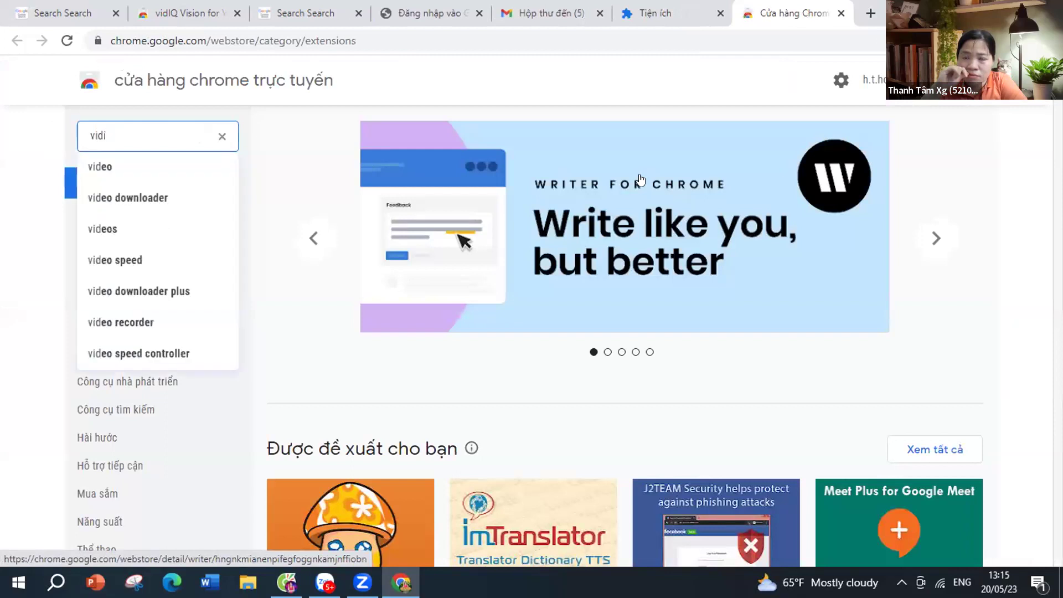
key("Return")
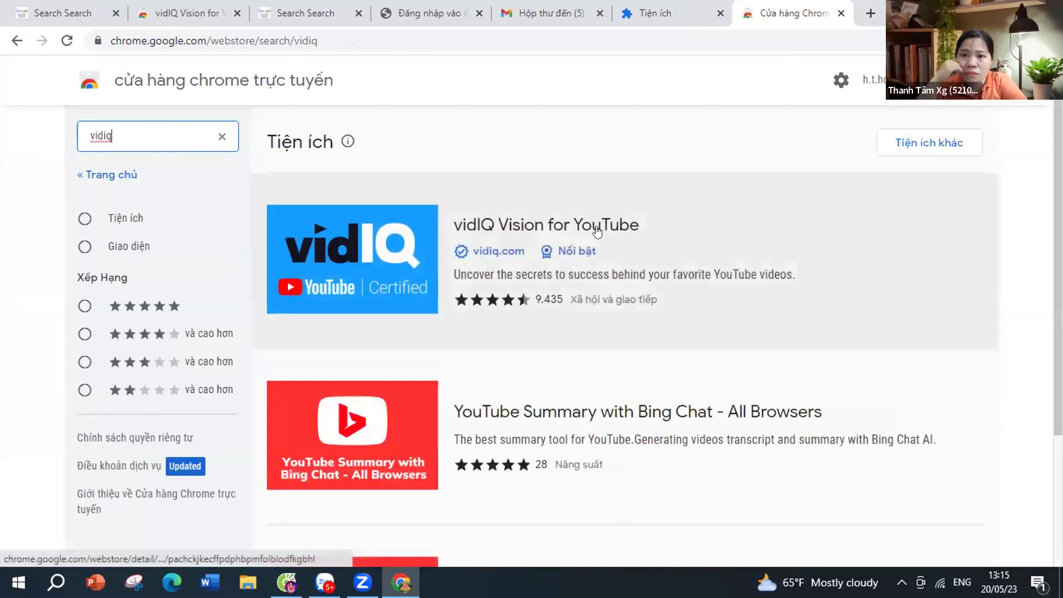
left_click(600, 229)
left_click(804, 192)
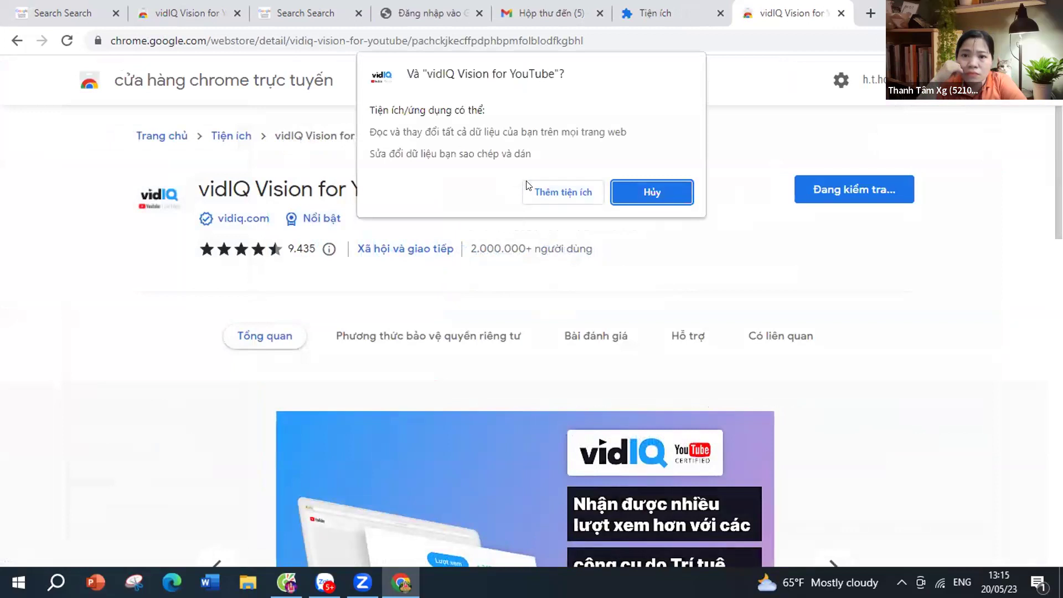
Step: Confirm adding the vidIQ extension, then reload its listing after the Download interrupted error
left_click(530, 188)
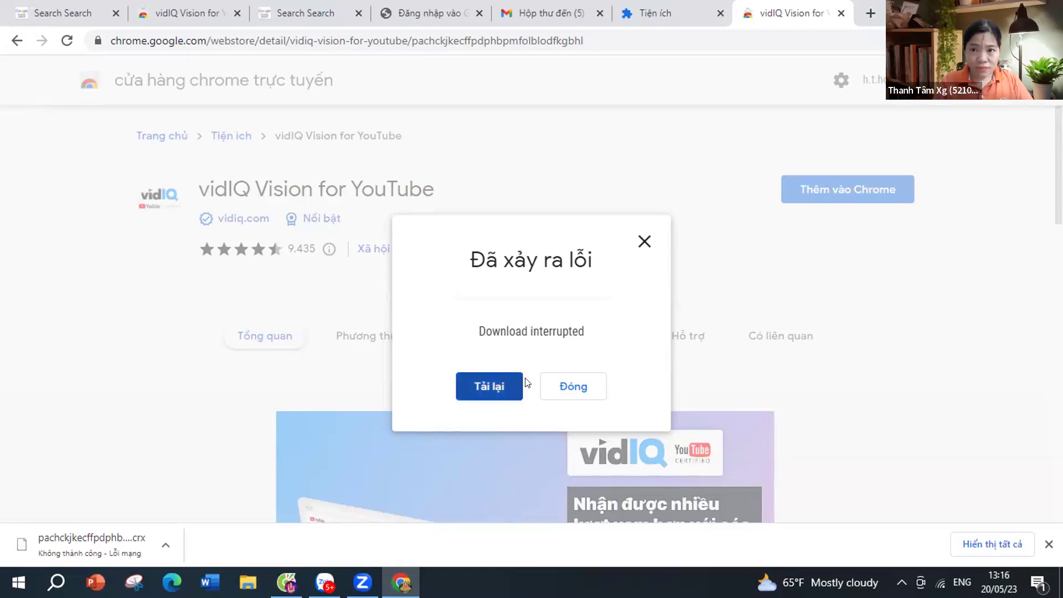
left_click(502, 396)
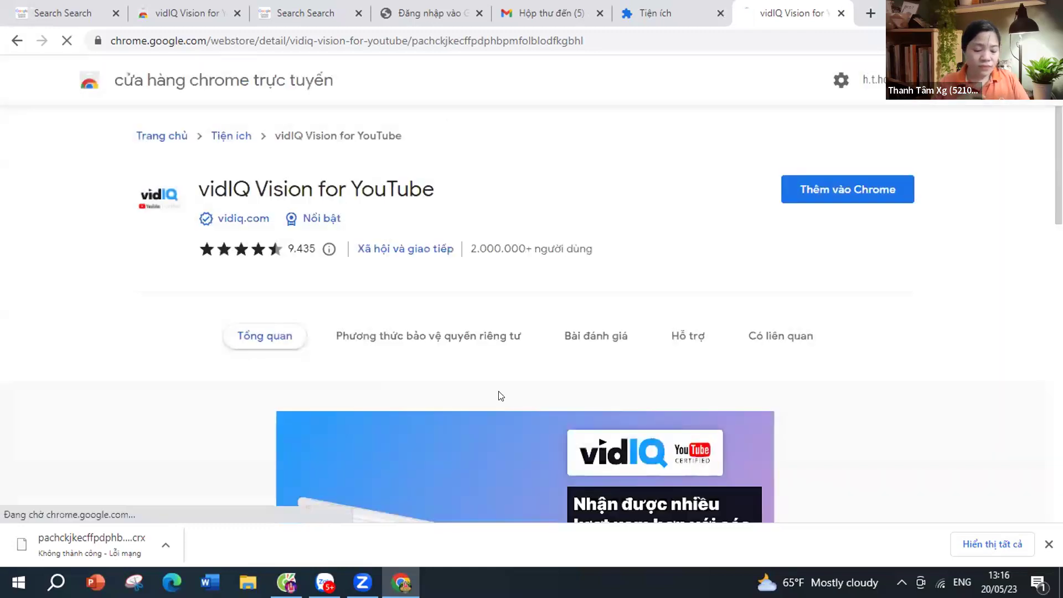
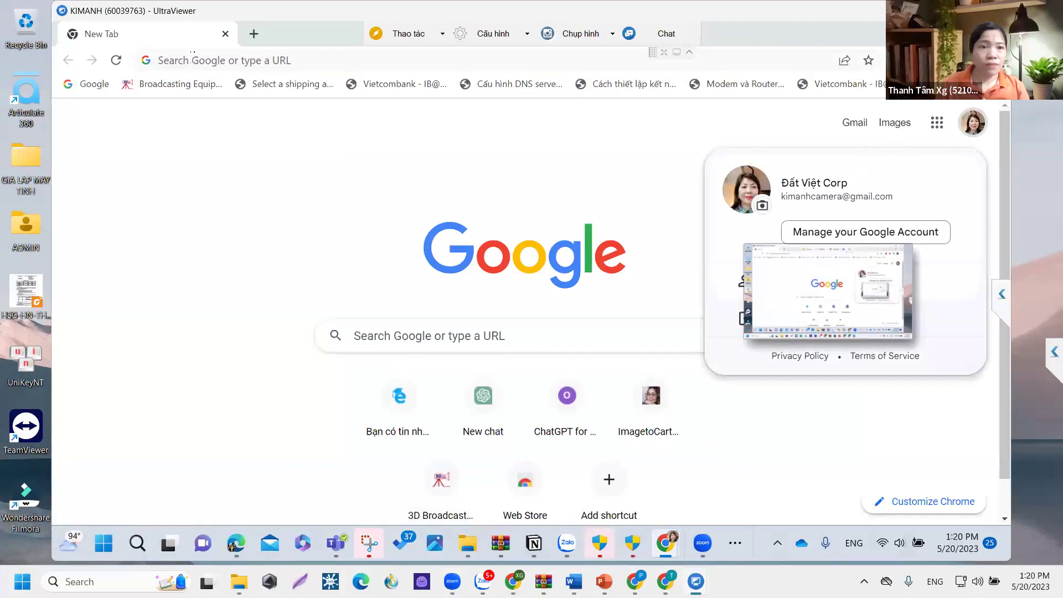
Step: Search Google for 'cửa hàng chrome trực tuyến' and open the Chrome Web Store
left_click(193, 51)
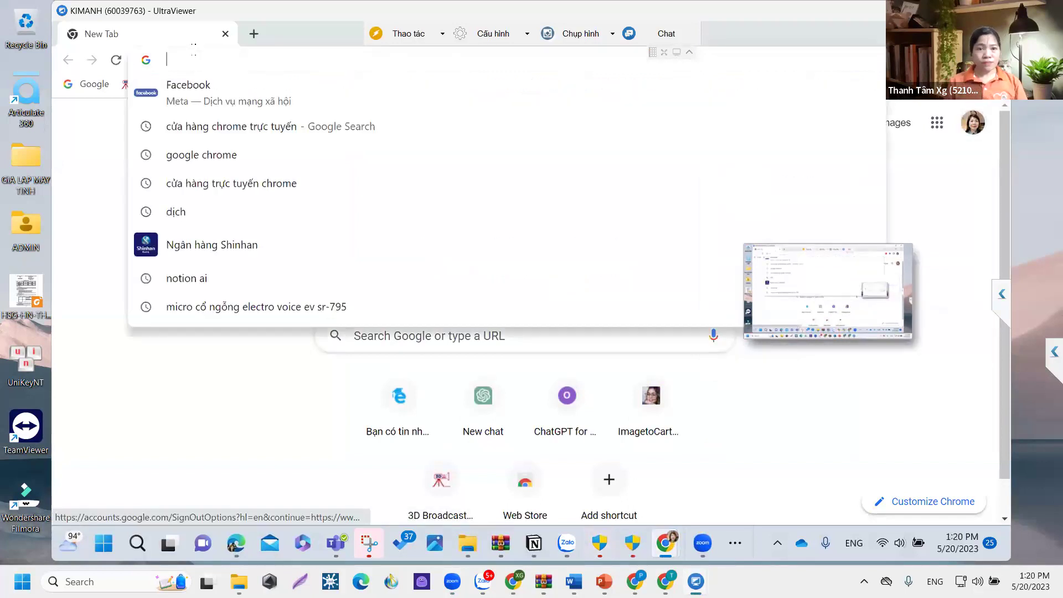
left_click(247, 128)
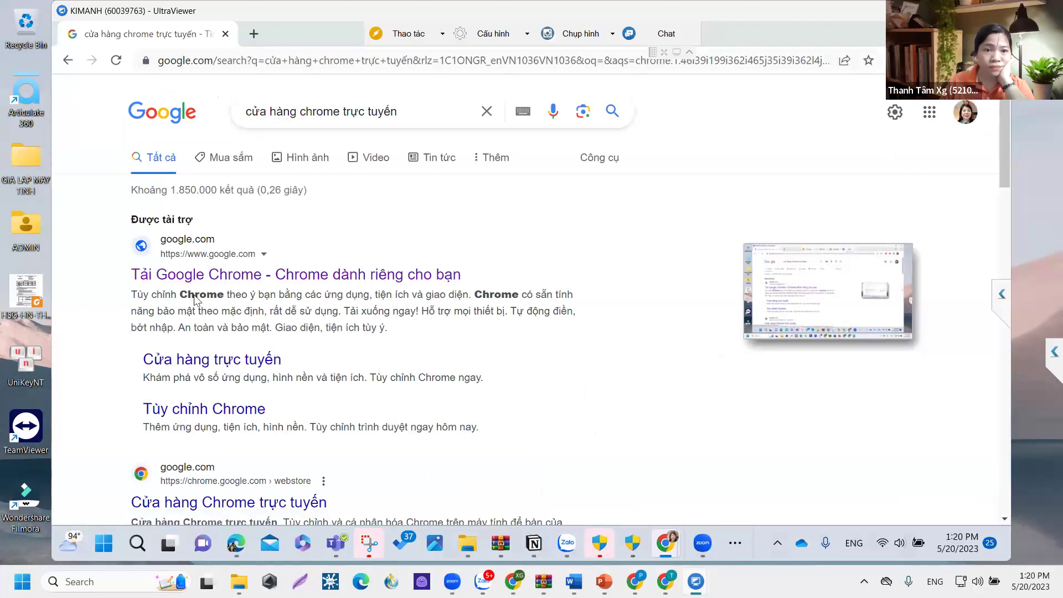
left_click(221, 504)
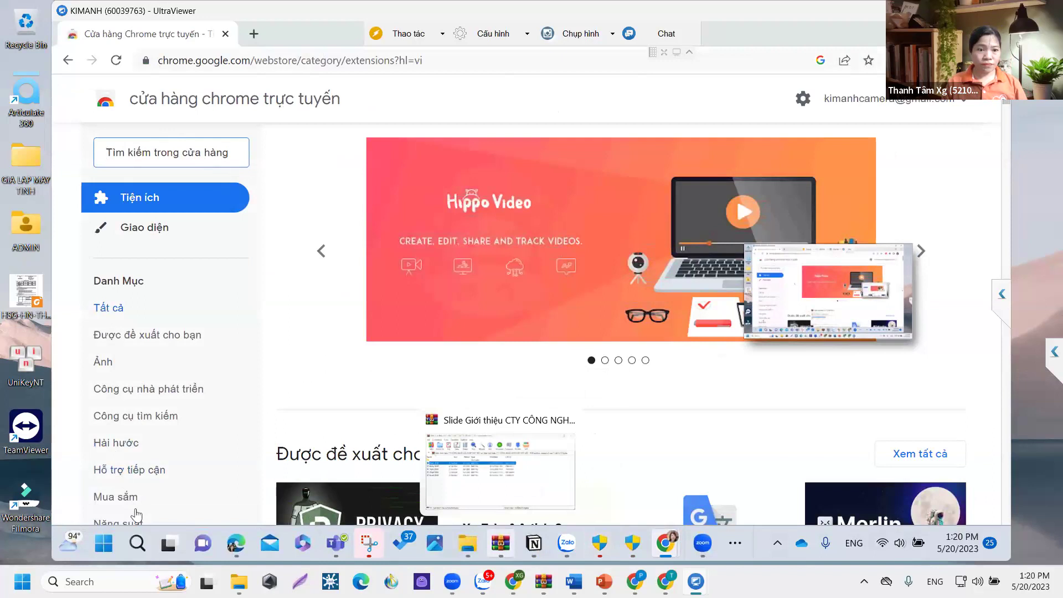
scroll(136, 514, "down", 6)
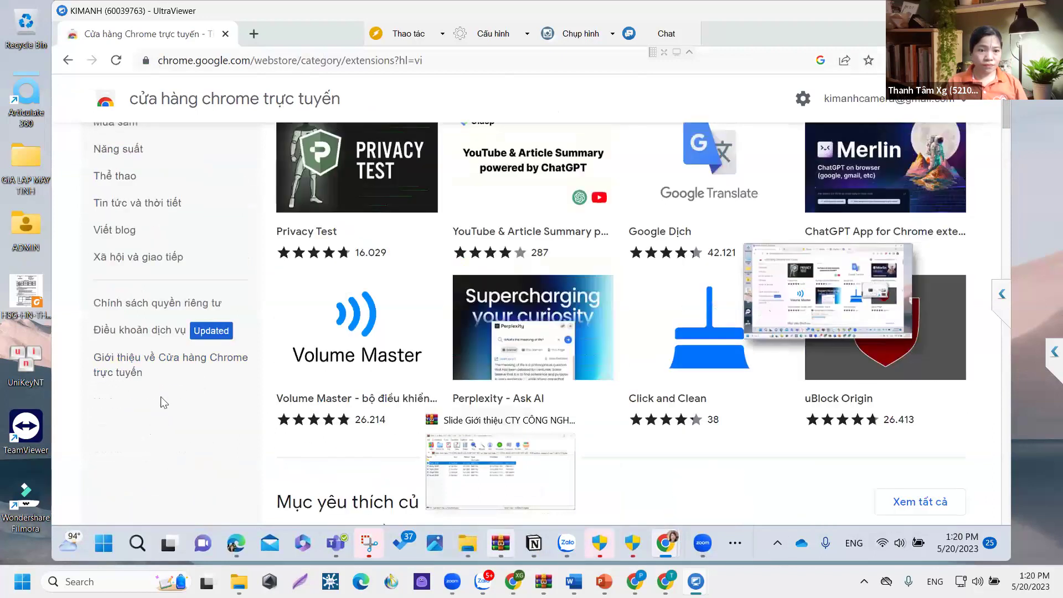
scroll(167, 348, "up", 7)
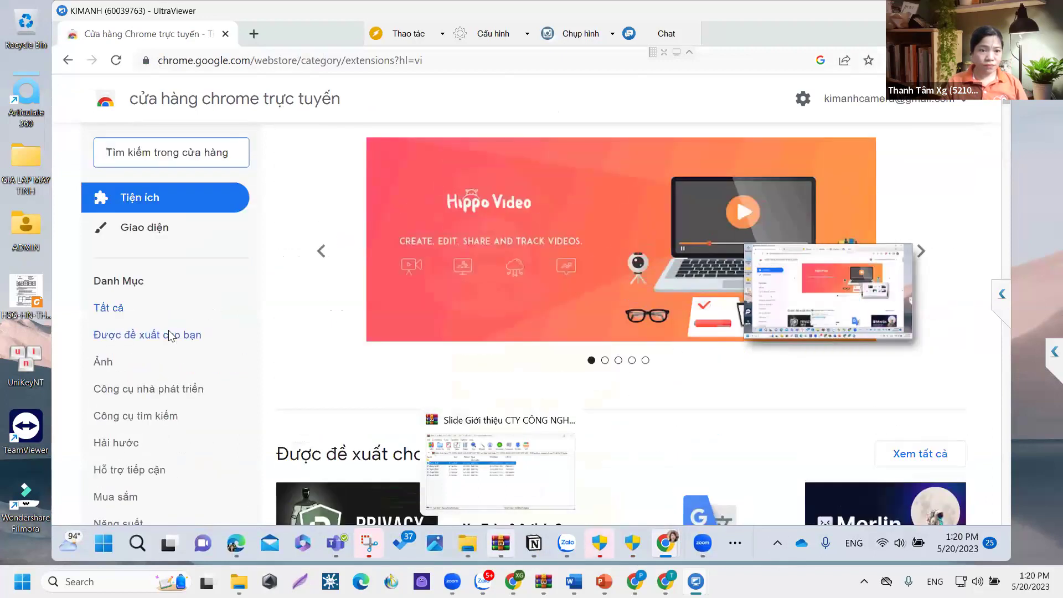
scroll(173, 339, "down", 1)
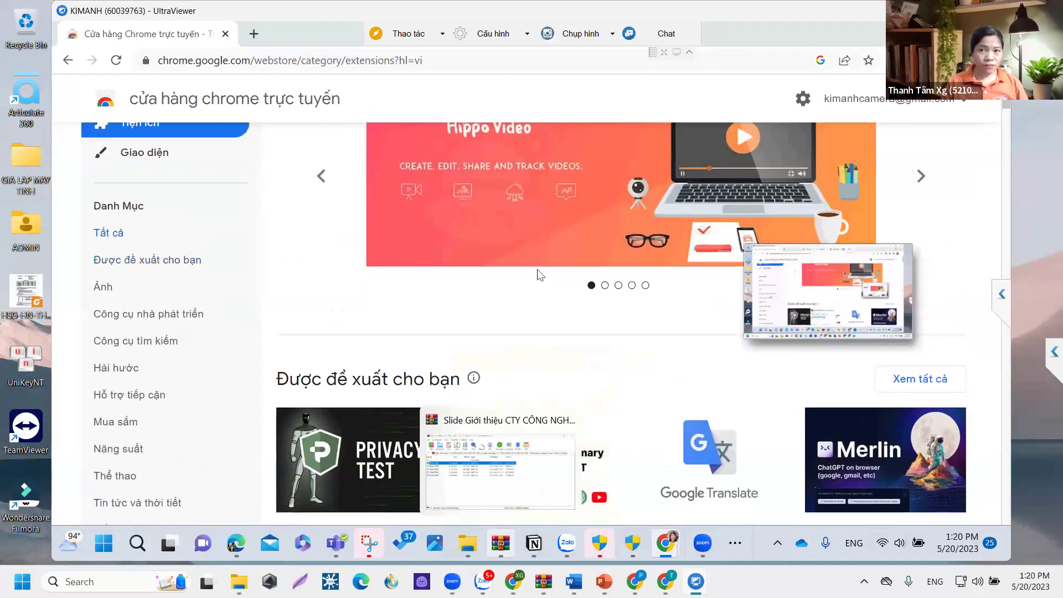
Step: Open the Manage extensions page from the Extensions toolbar menu
left_click(916, 60)
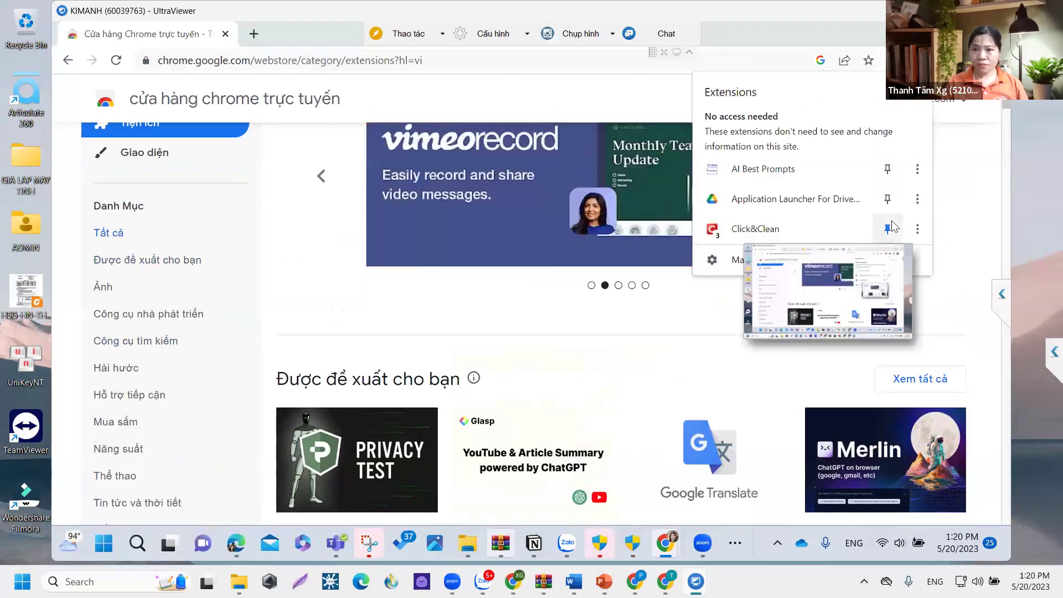
mouse_move(826, 259)
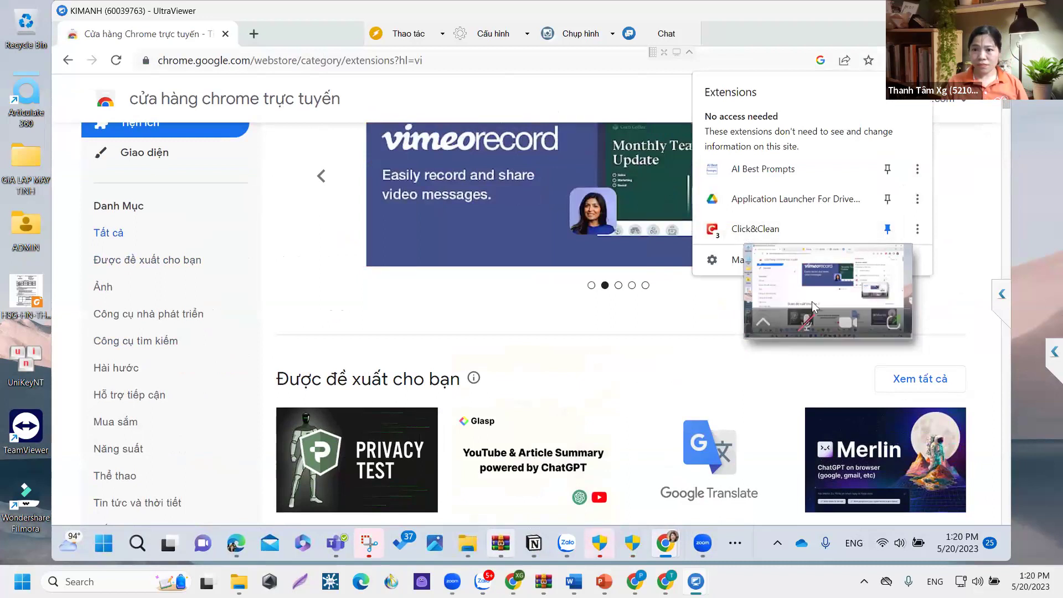
left_click_drag(813, 306, 798, 349)
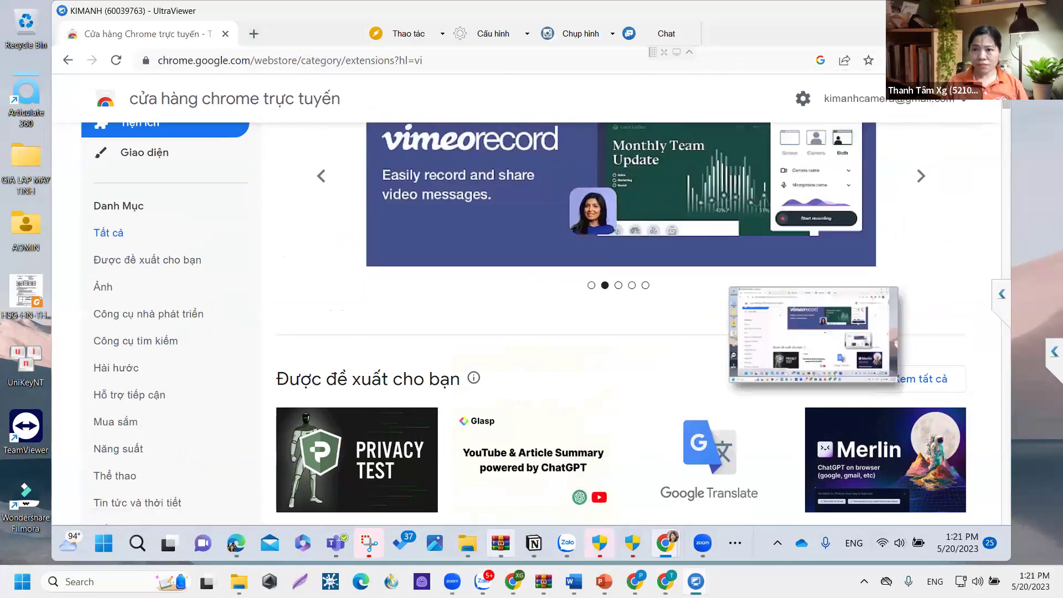
left_click(892, 59)
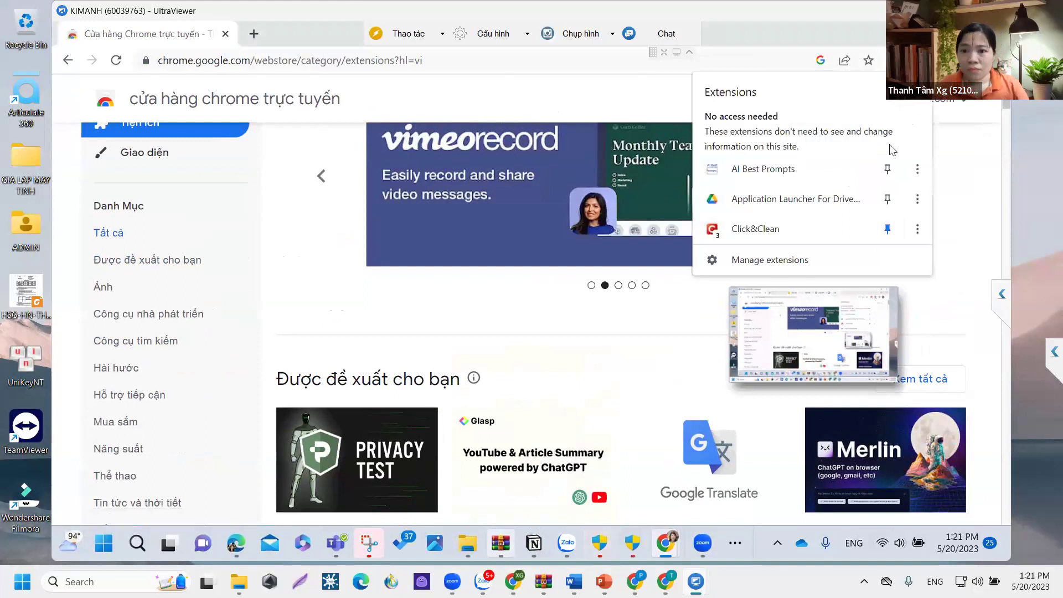
left_click(726, 256)
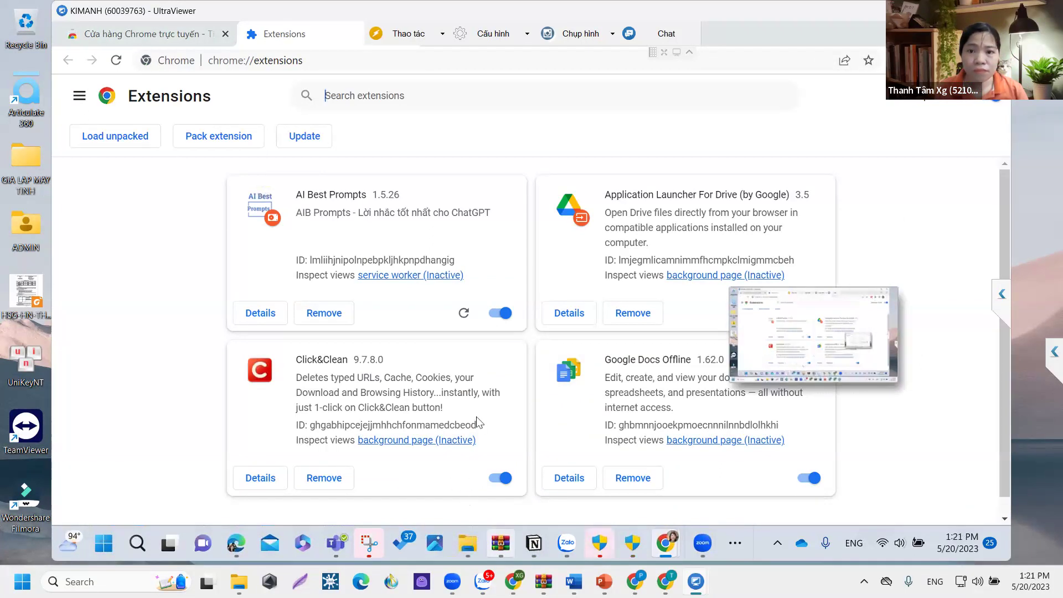
Step: Restore Chrome from maximized and move its window to the left side of the desktop
scroll(388, 313, "down", 1)
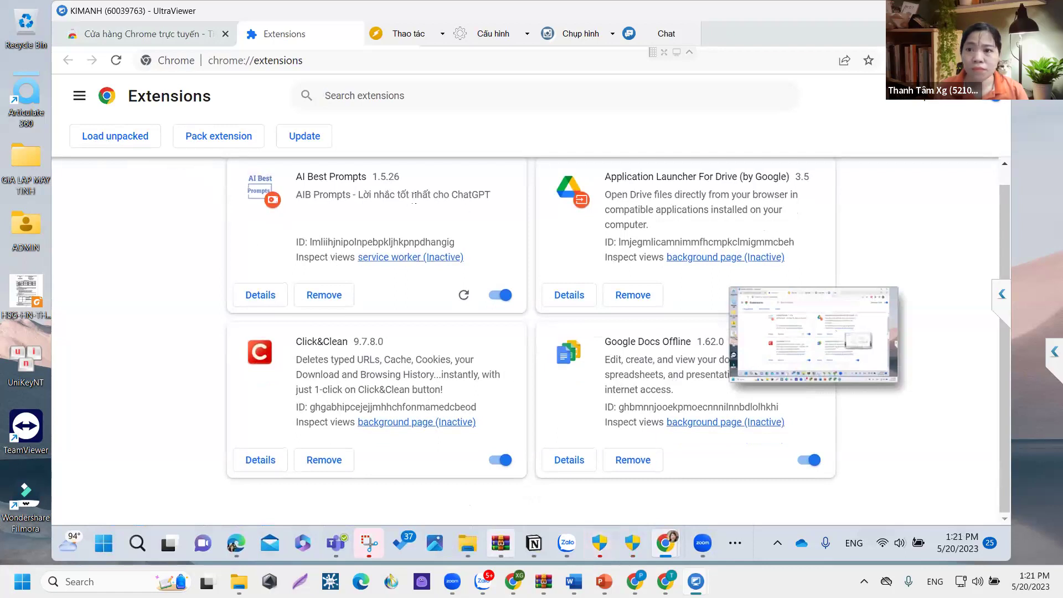
scroll(531, 233, "up", 1)
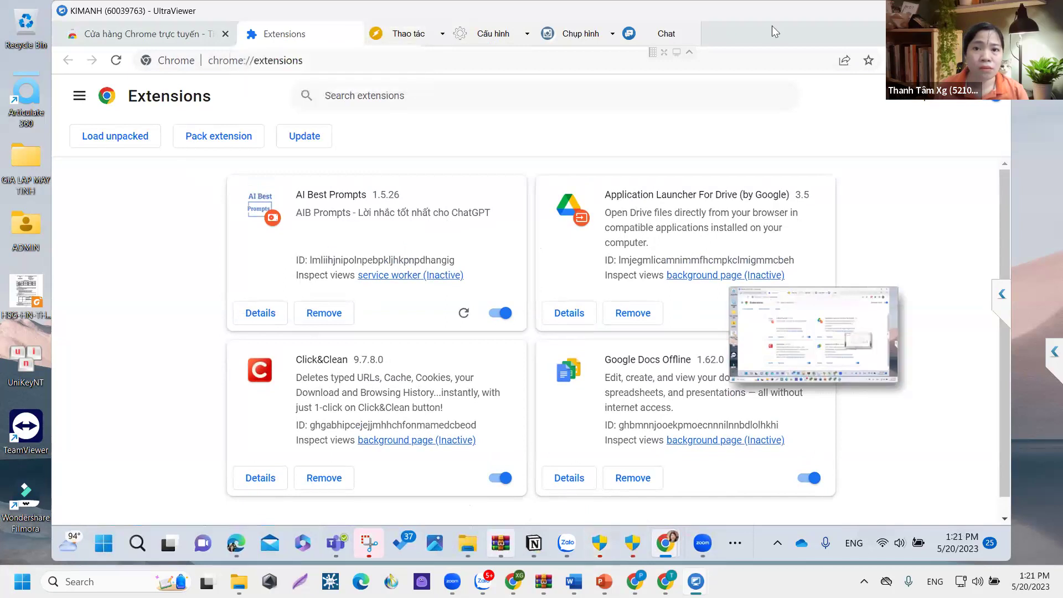
double_click(756, 33)
left_click_drag(718, 35, 368, 108)
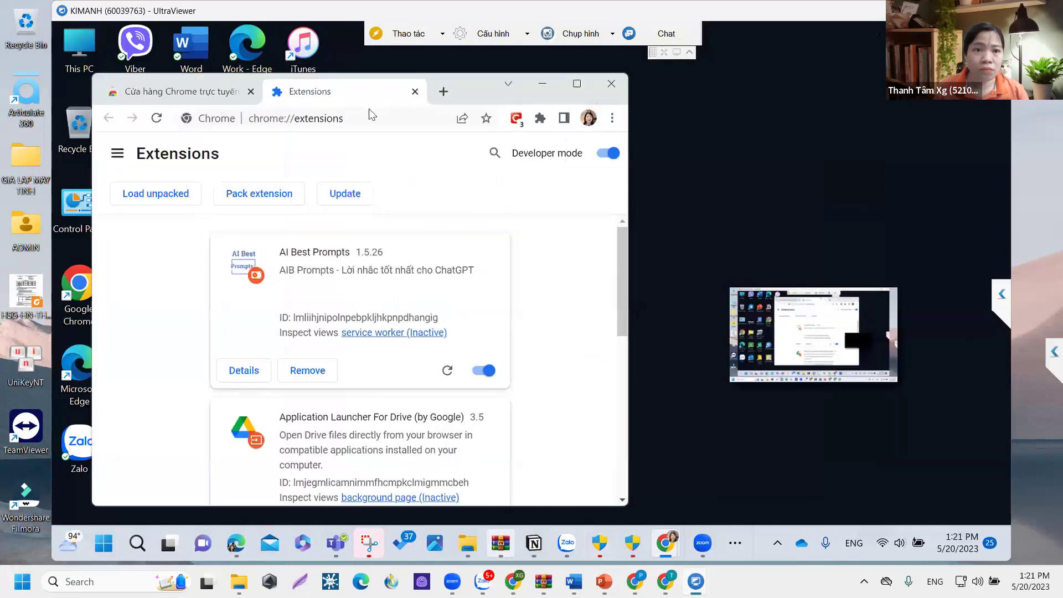
Step: Return to the Web Store and search for 'vidiq', filtering results to extensions
left_click(414, 92)
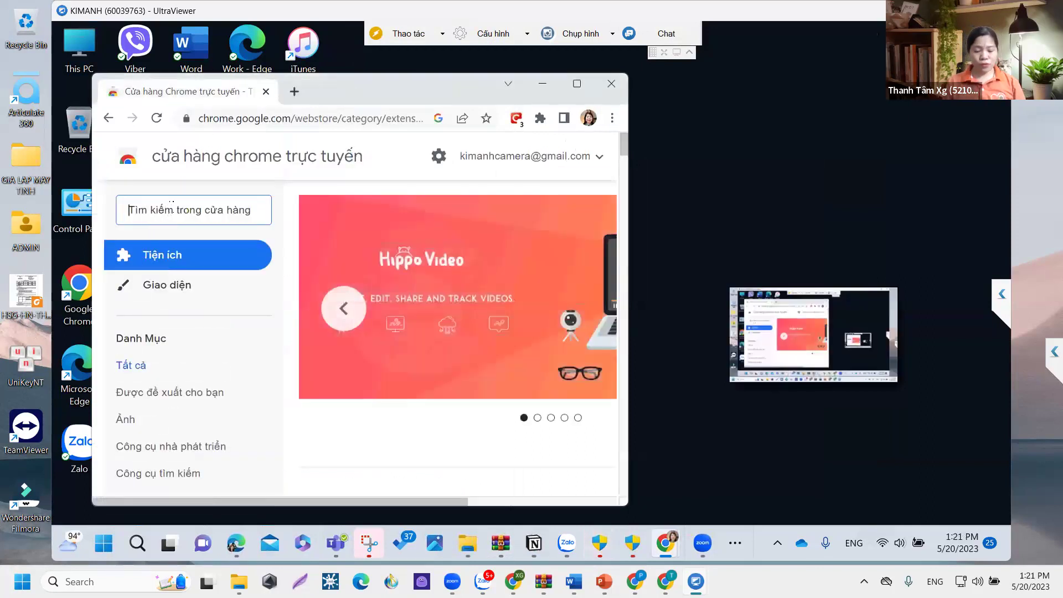
type("vi")
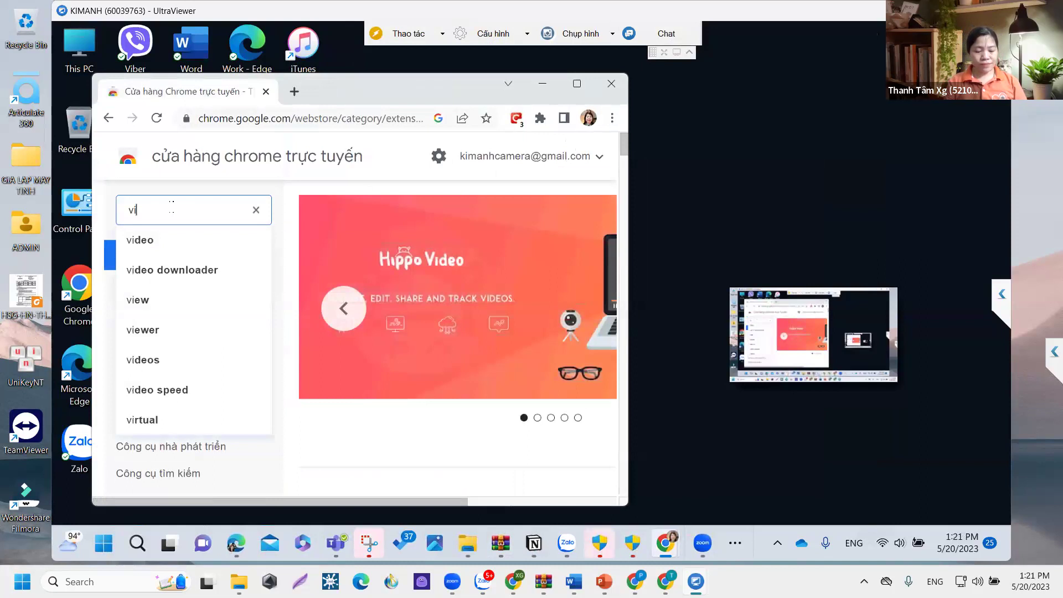
type("diq")
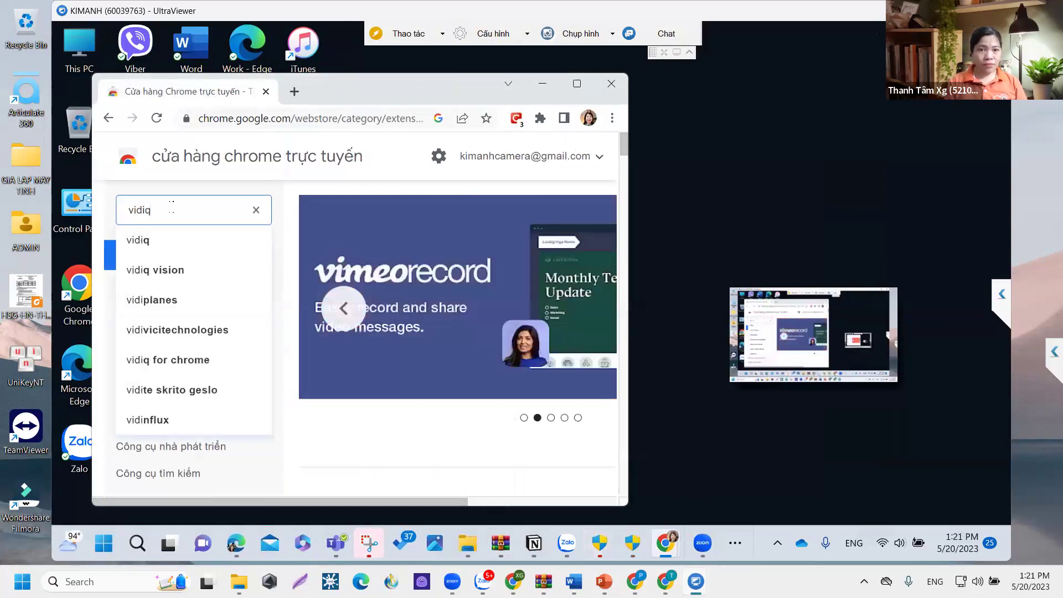
key("Return")
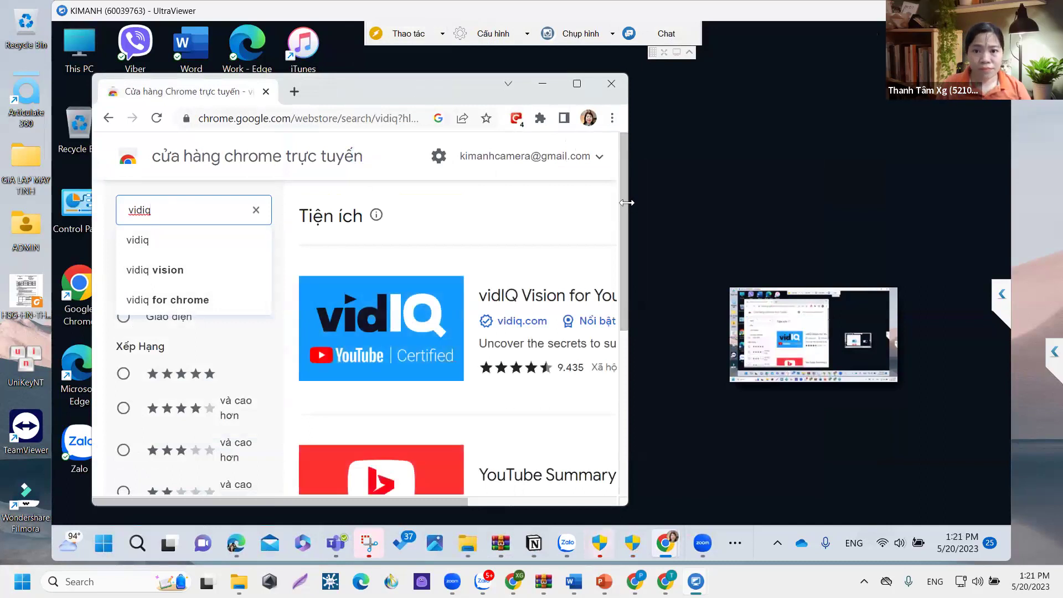
left_click_drag(886, 197, 885, 197)
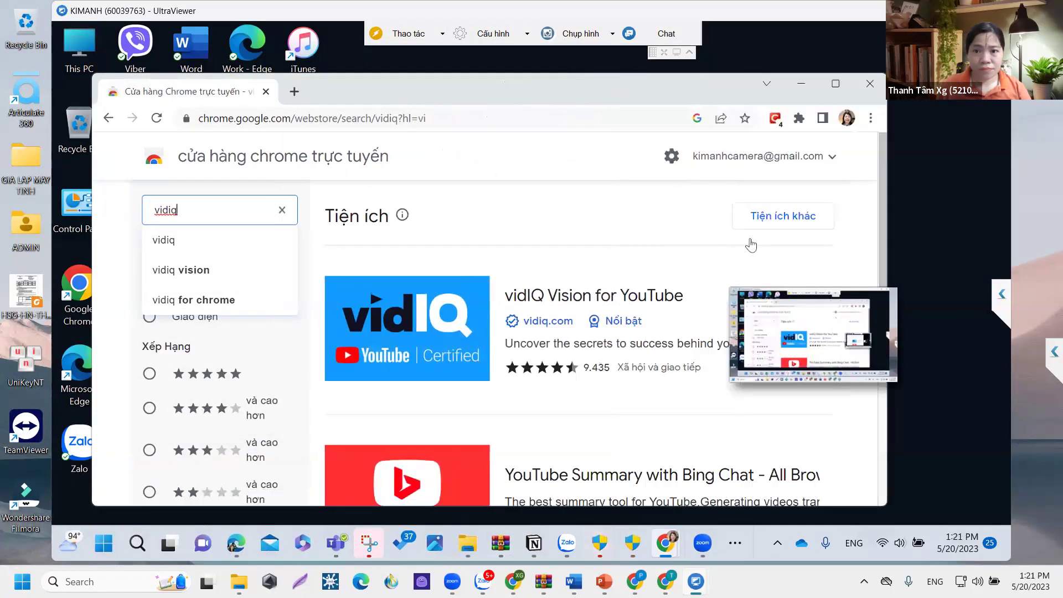
left_click(780, 217)
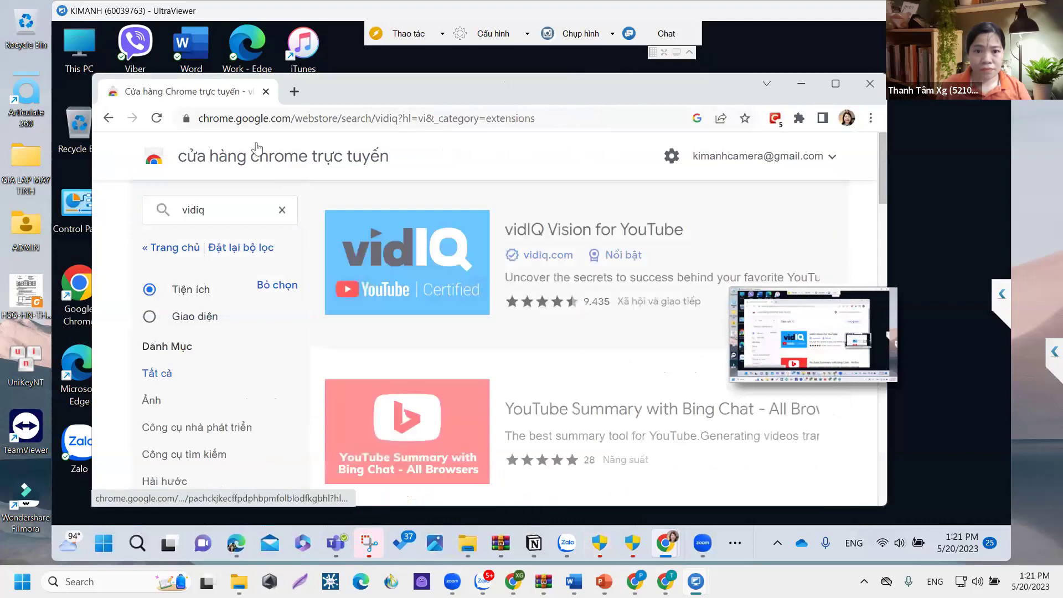
Step: Open the vidIQ Vision for YouTube page and add the extension to Chrome
left_click(219, 215)
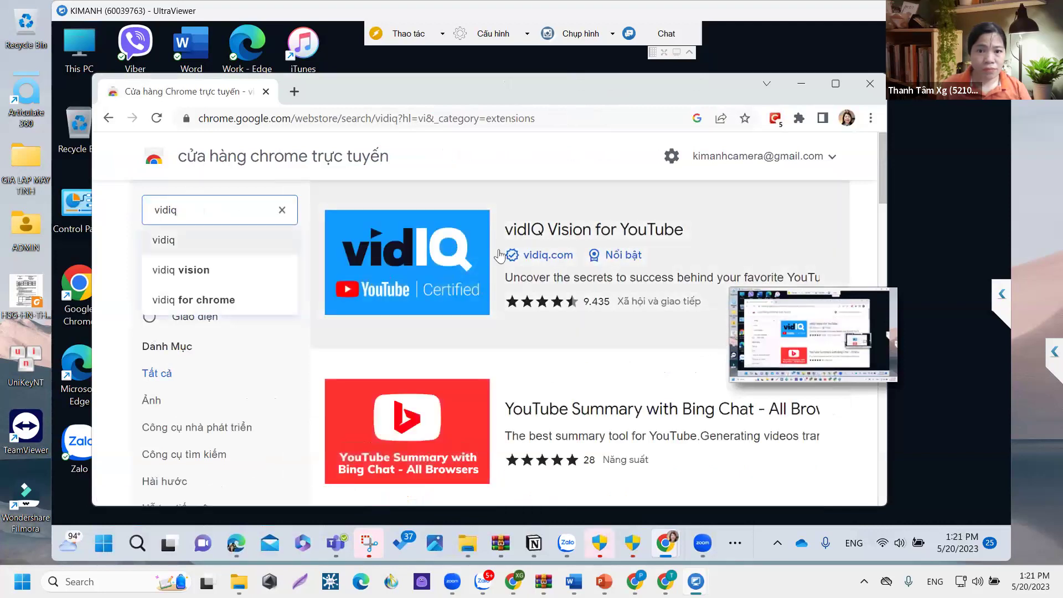
left_click(506, 255)
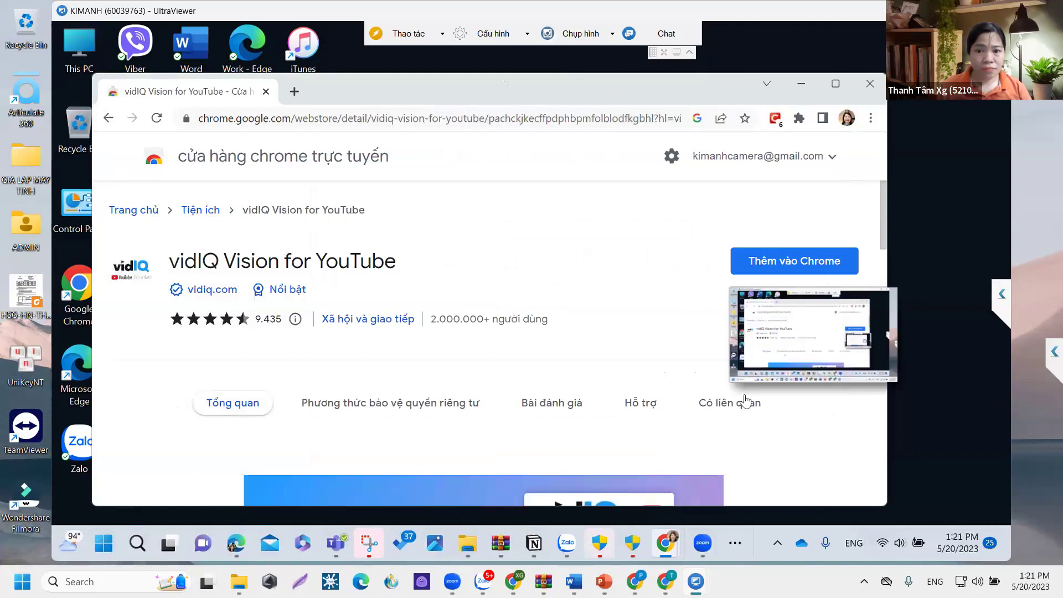
left_click(777, 265)
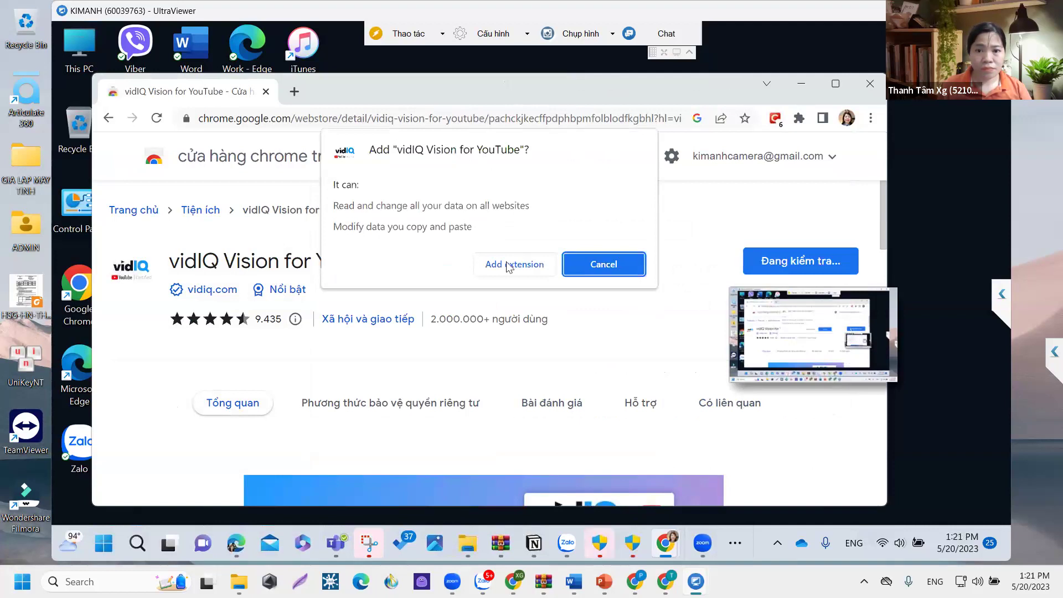
left_click(509, 265)
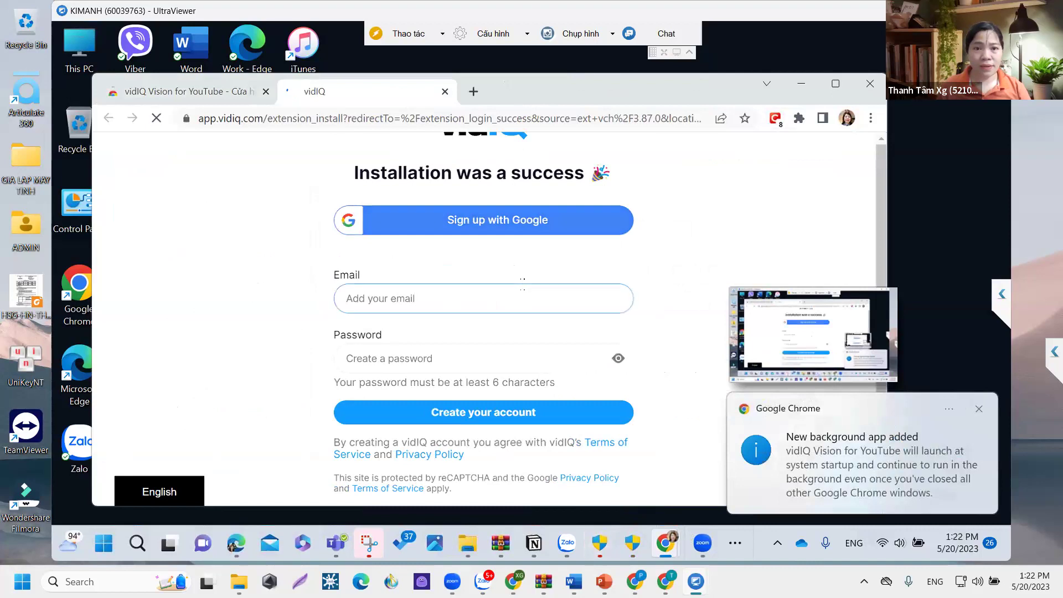
Step: Check the signed-in Google account and enter the account email in the vidIQ sign-up form
left_click(484, 414)
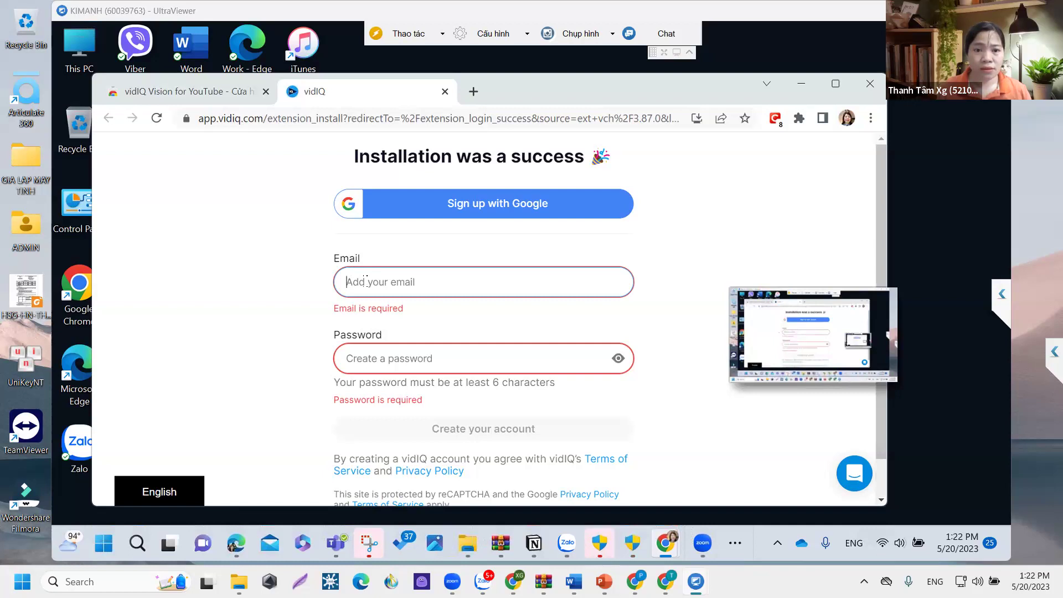
left_click(847, 119)
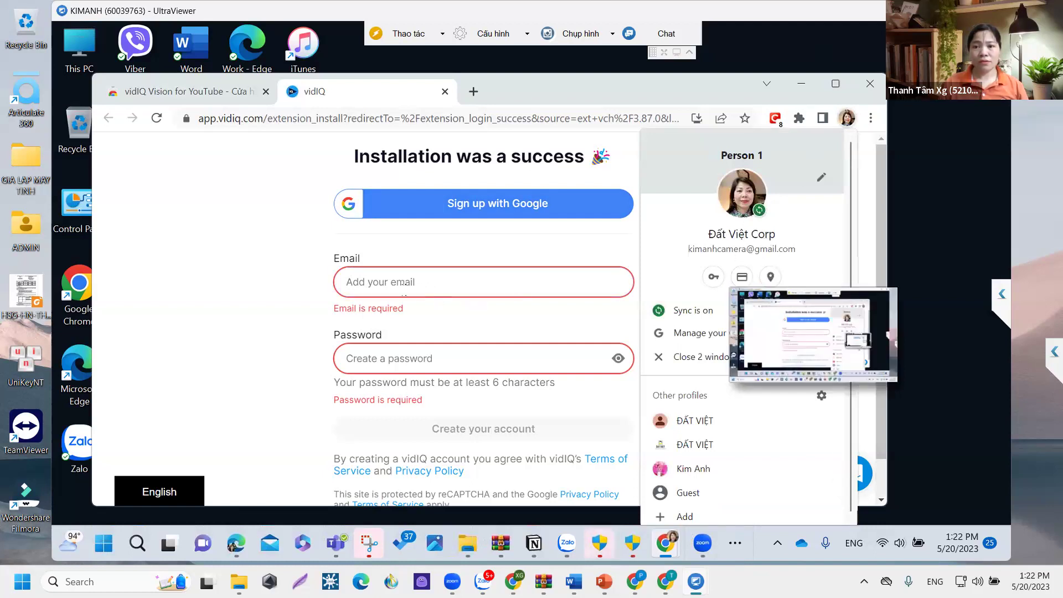
left_click(383, 282)
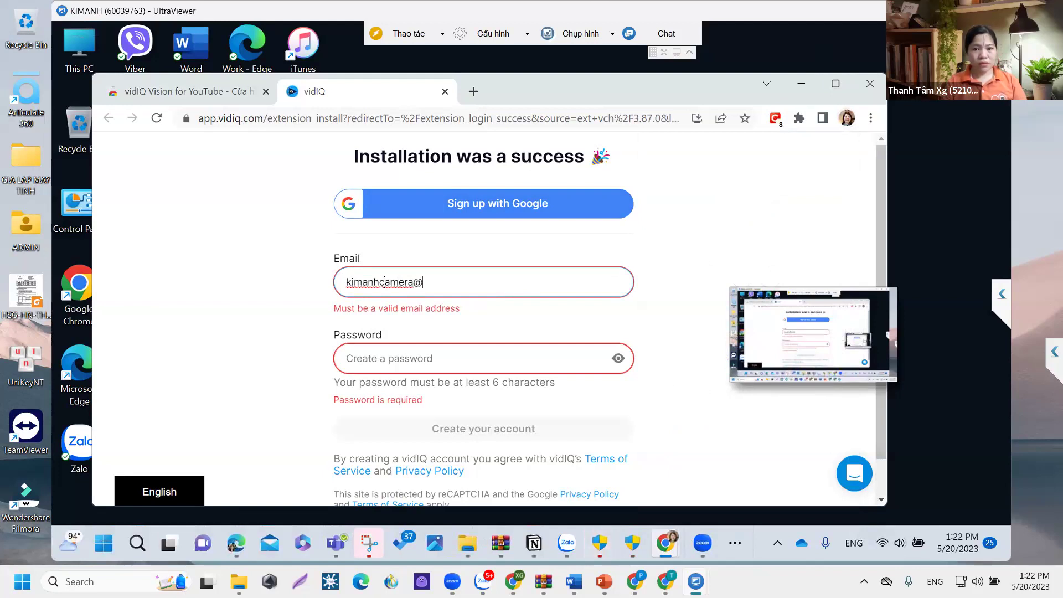
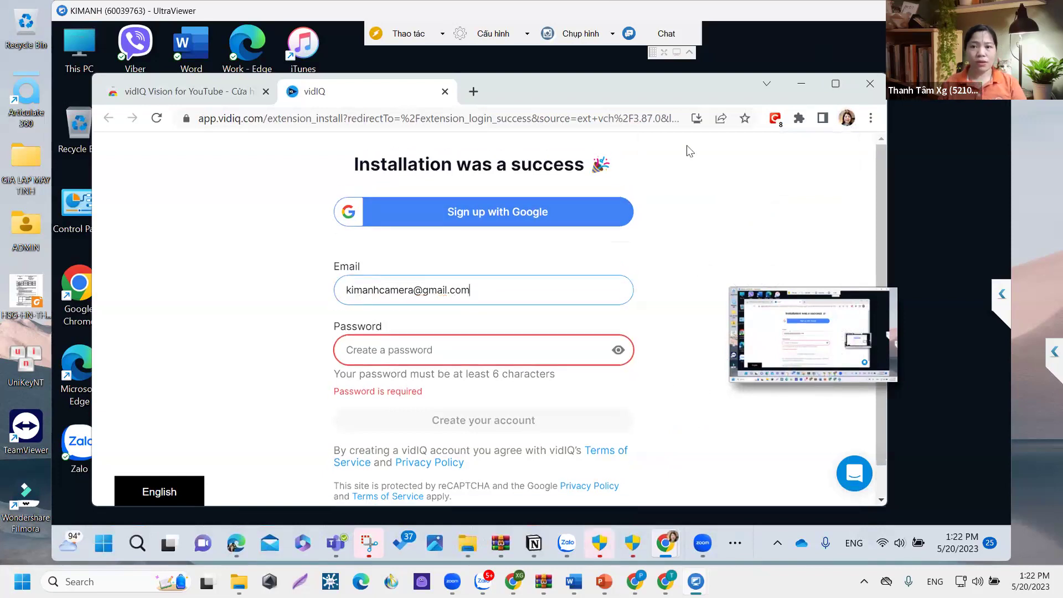
Step: Enter and reveal a password to verify it, then submit the vidIQ account creation
left_click(496, 349)
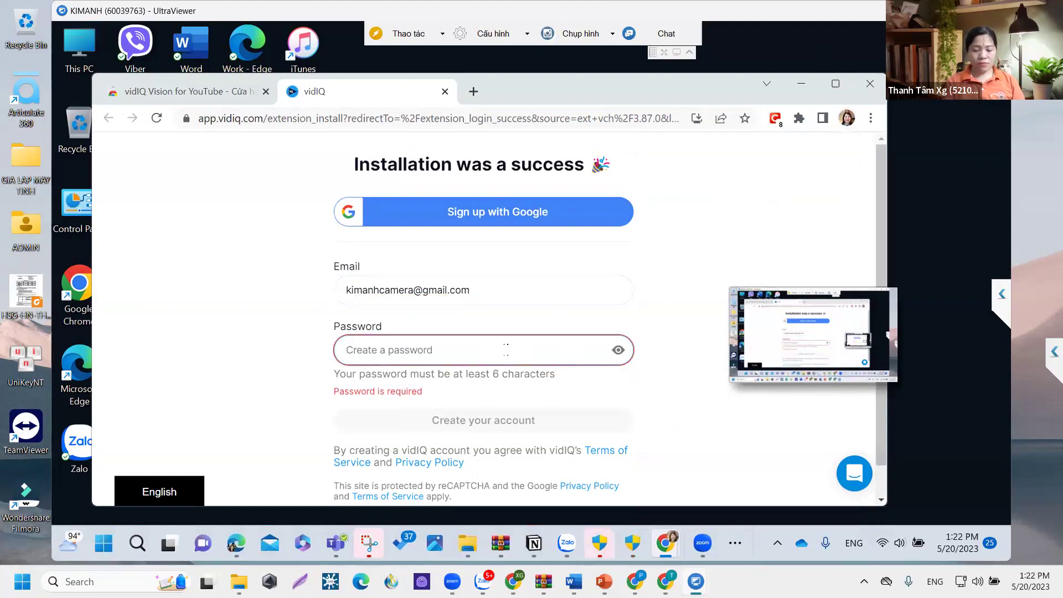
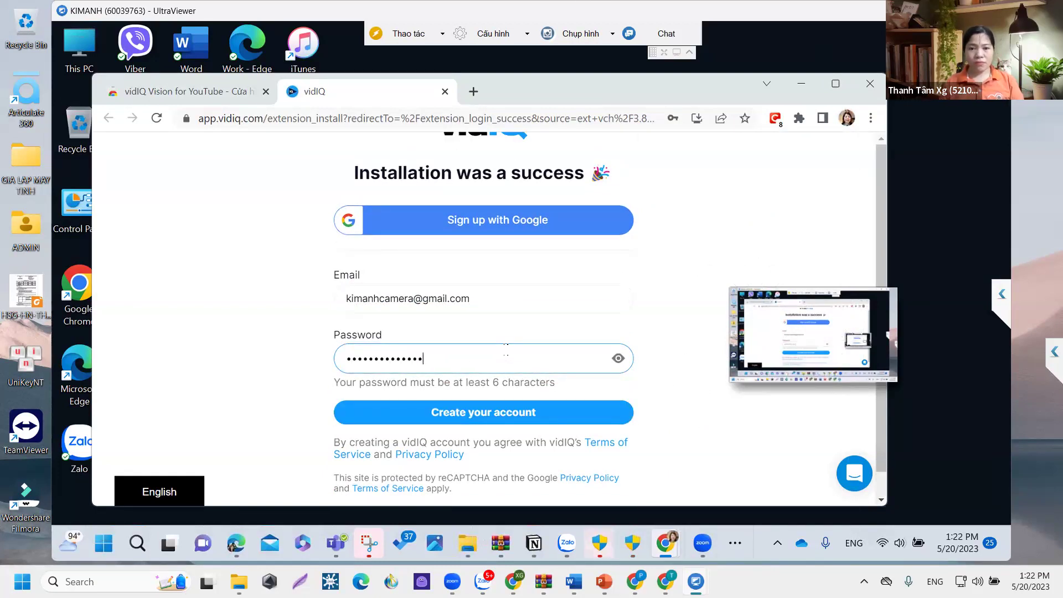
left_click(619, 359)
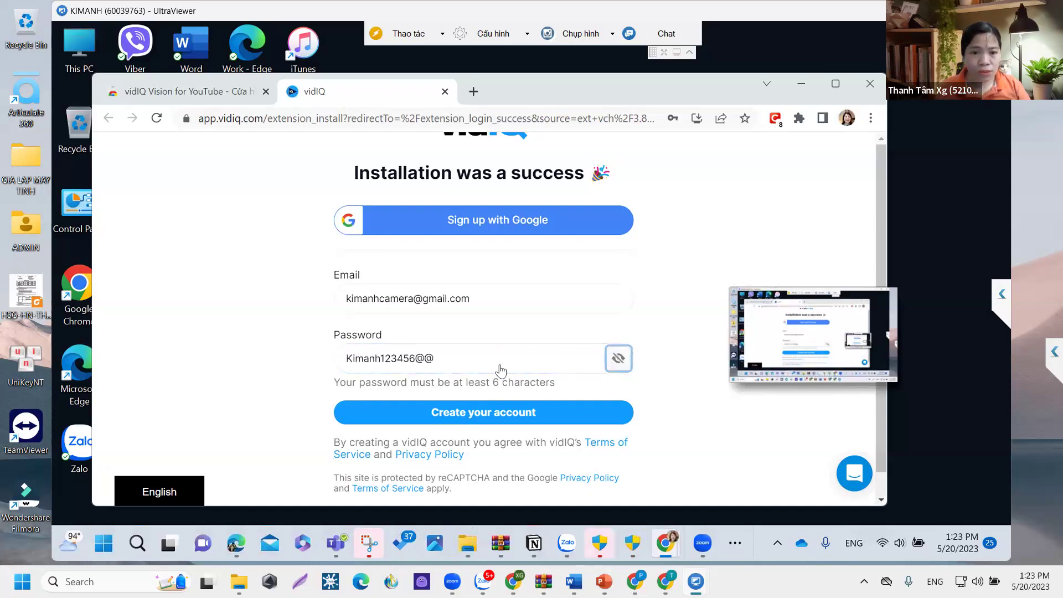
left_click(473, 419)
left_click(474, 419)
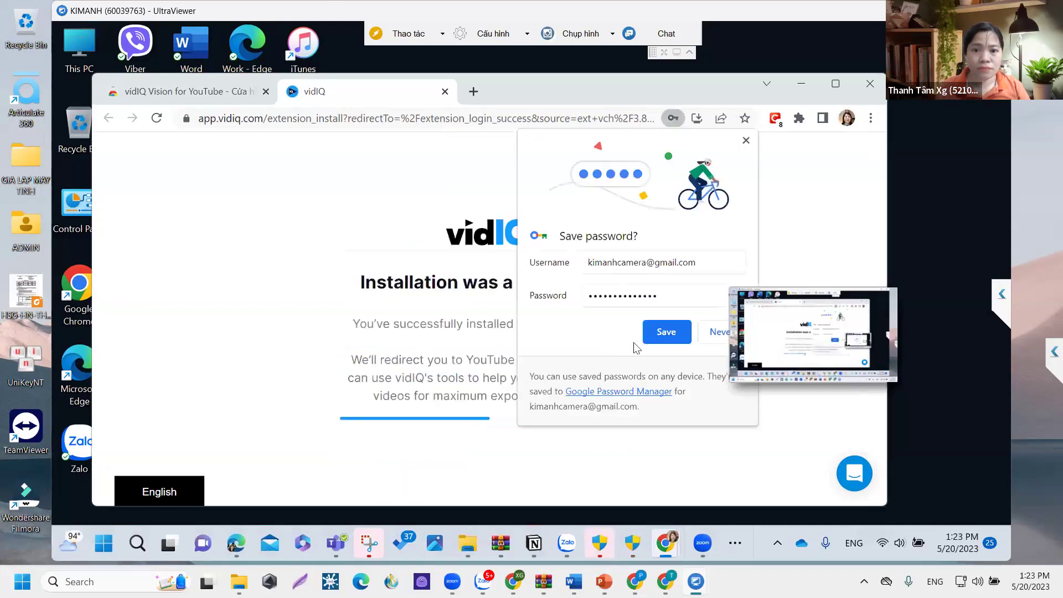
Step: Save the vidIQ password, pin vidIQ Vision to the toolbar, and allow site notifications
left_click(652, 341)
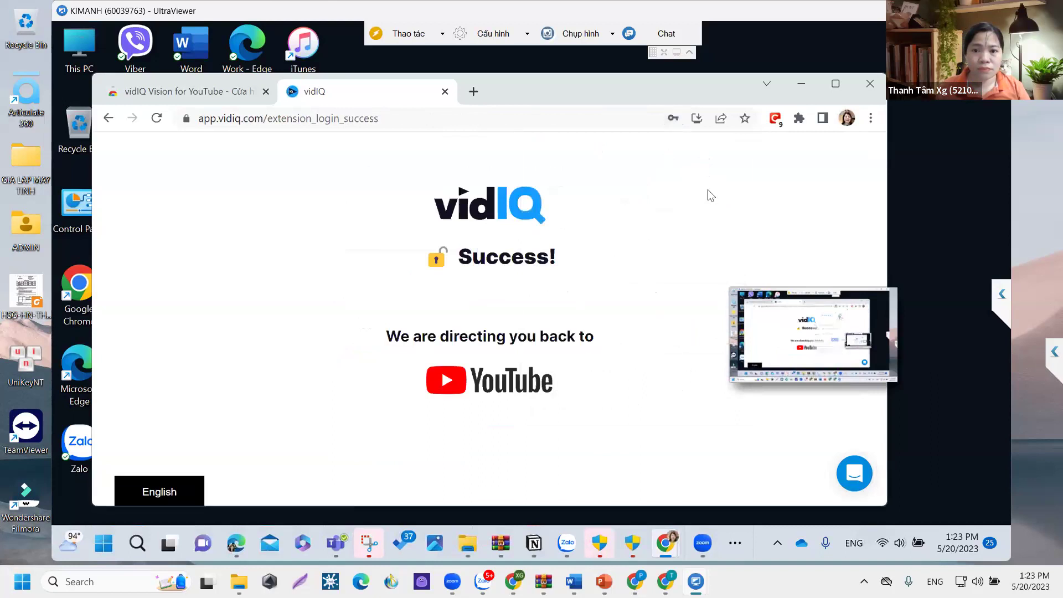
left_click(798, 118)
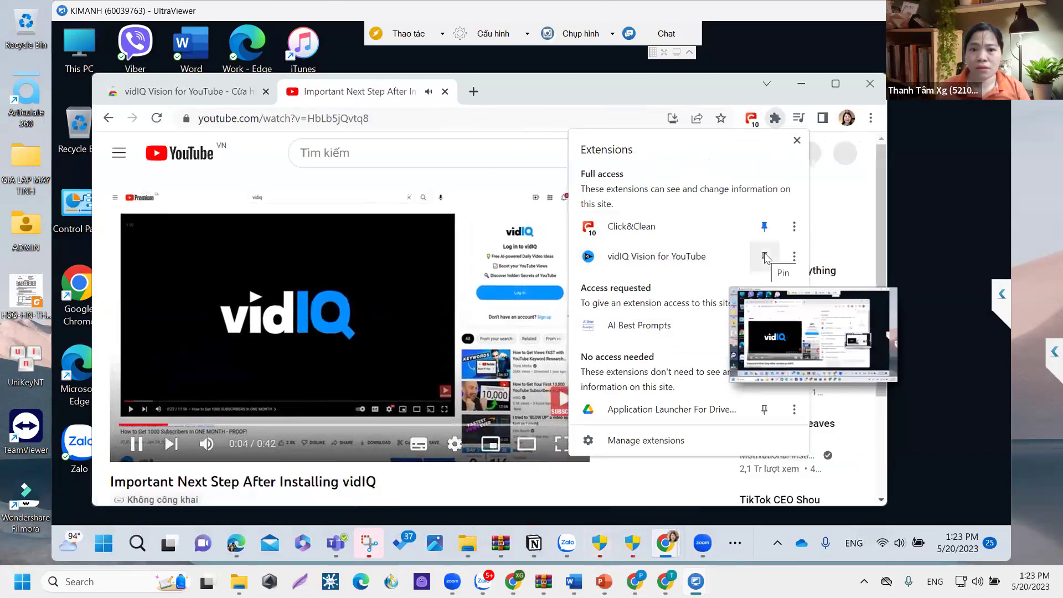
left_click(323, 203)
left_click(764, 256)
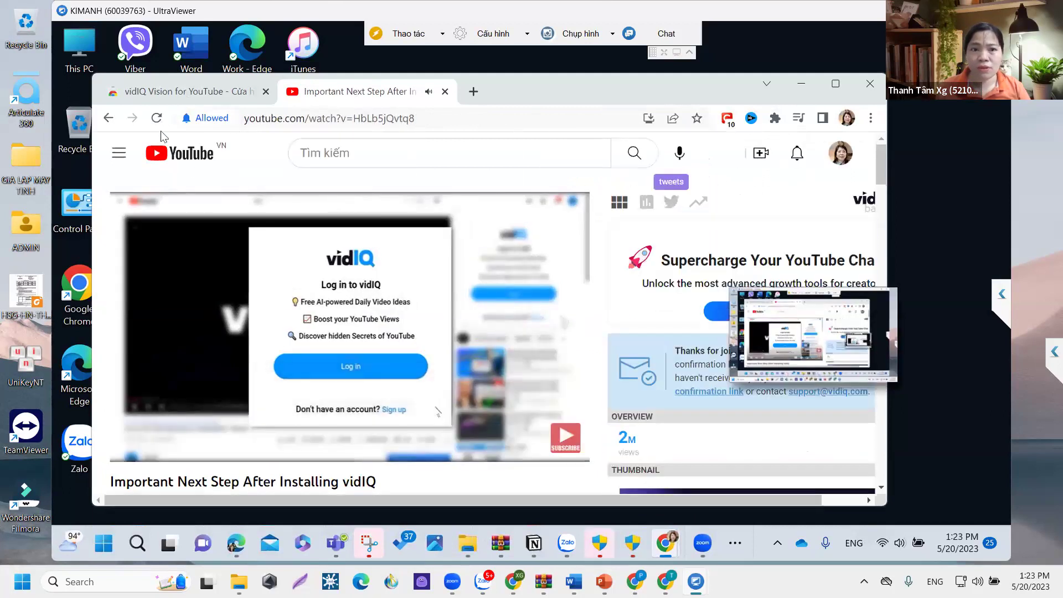
Step: Go to your own YouTube channel via the avatar menu and show its vidIQ view statistics
left_click(840, 157)
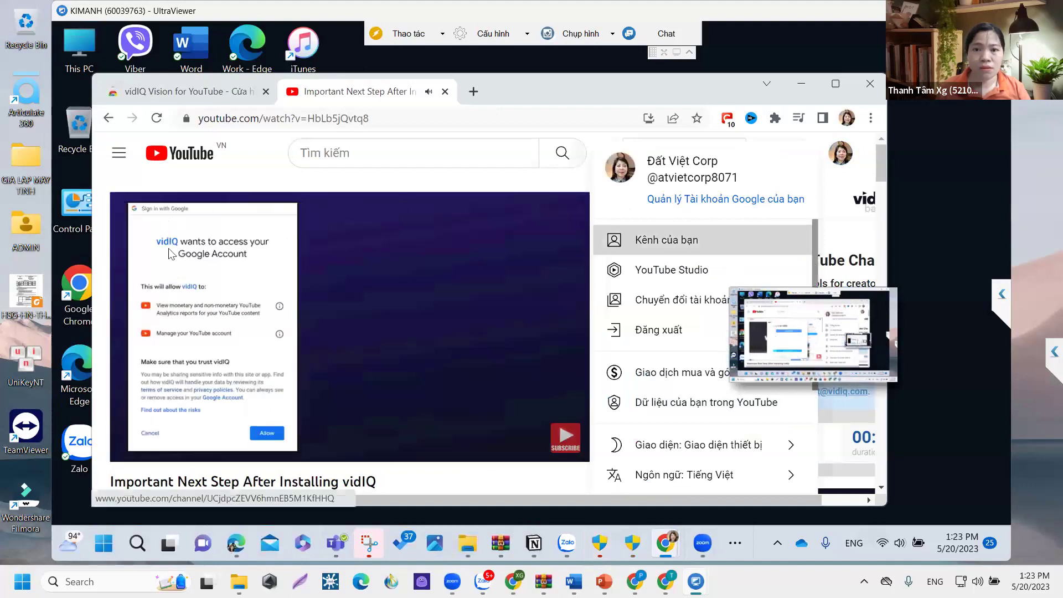
left_click(659, 242)
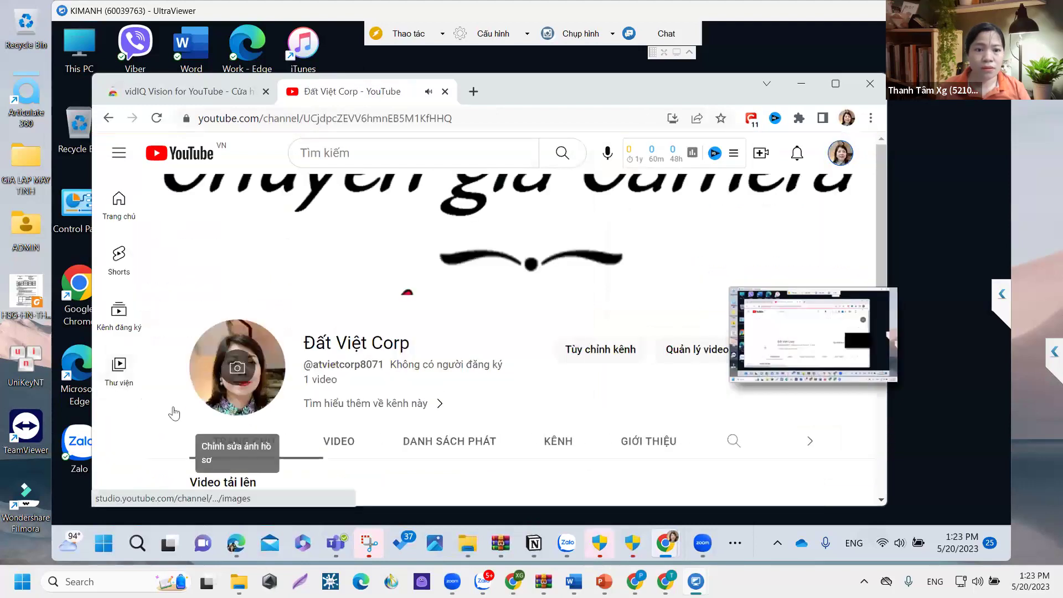
scroll(479, 408, "down", 5)
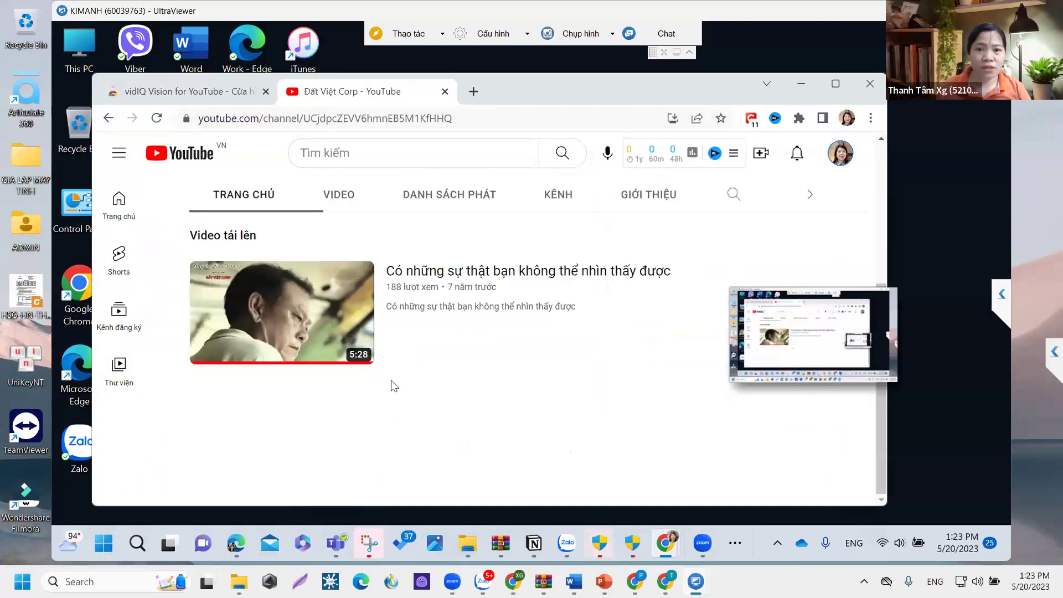
scroll(391, 380, "up", 5)
left_click(692, 155)
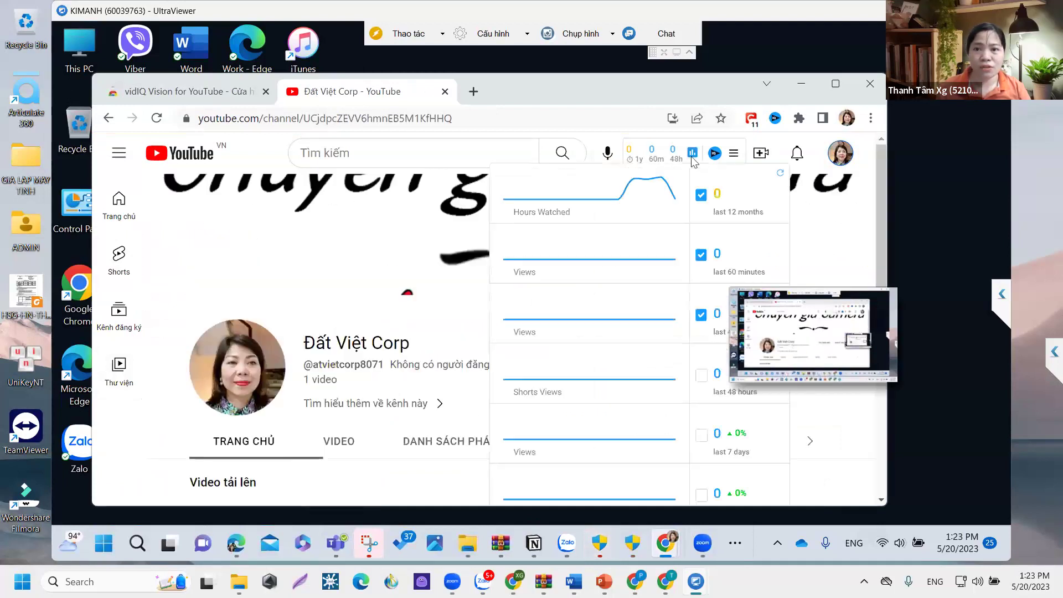
left_click(692, 155)
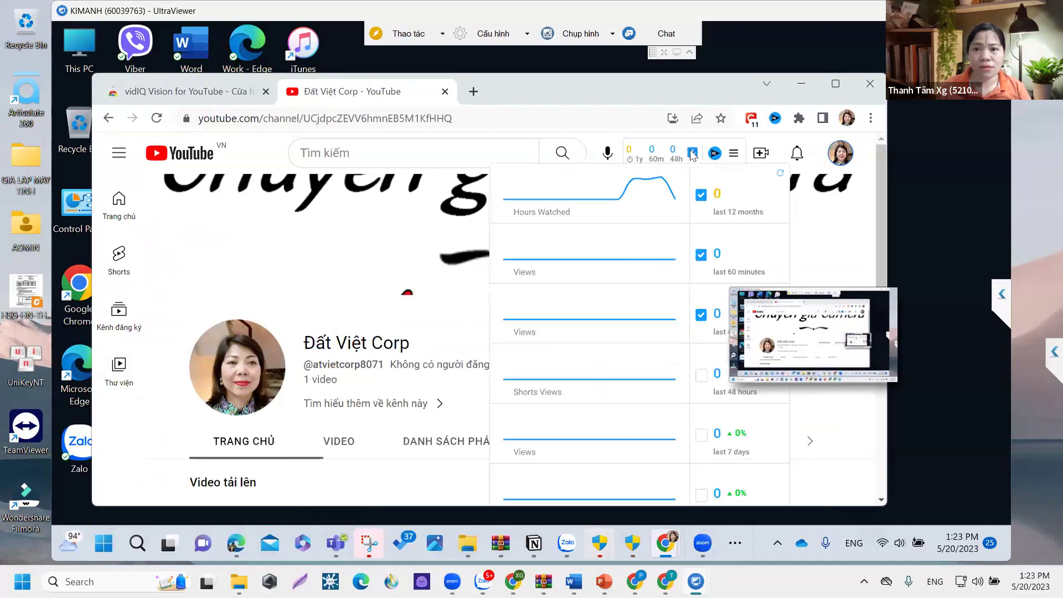